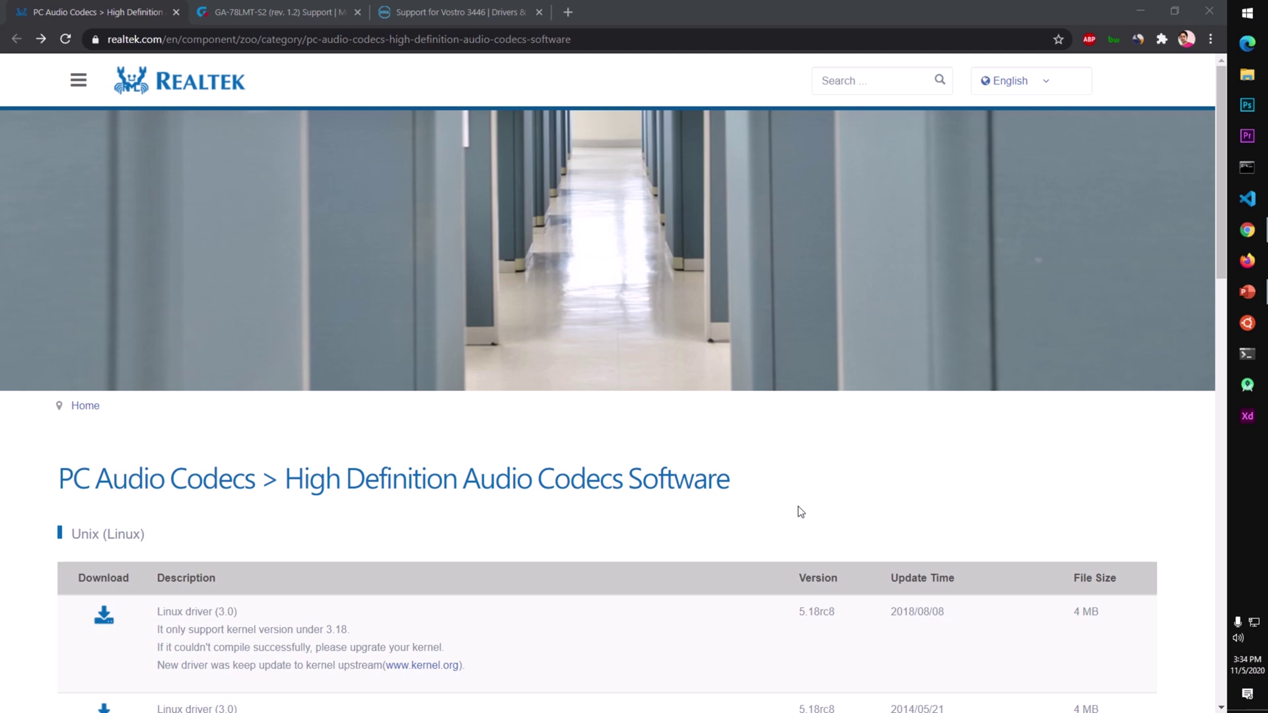
- Scroll to the Windows downloads table and highlight the Windows 2000, 32bits and 64bits driver rows
scroll(801, 512, down, 5)
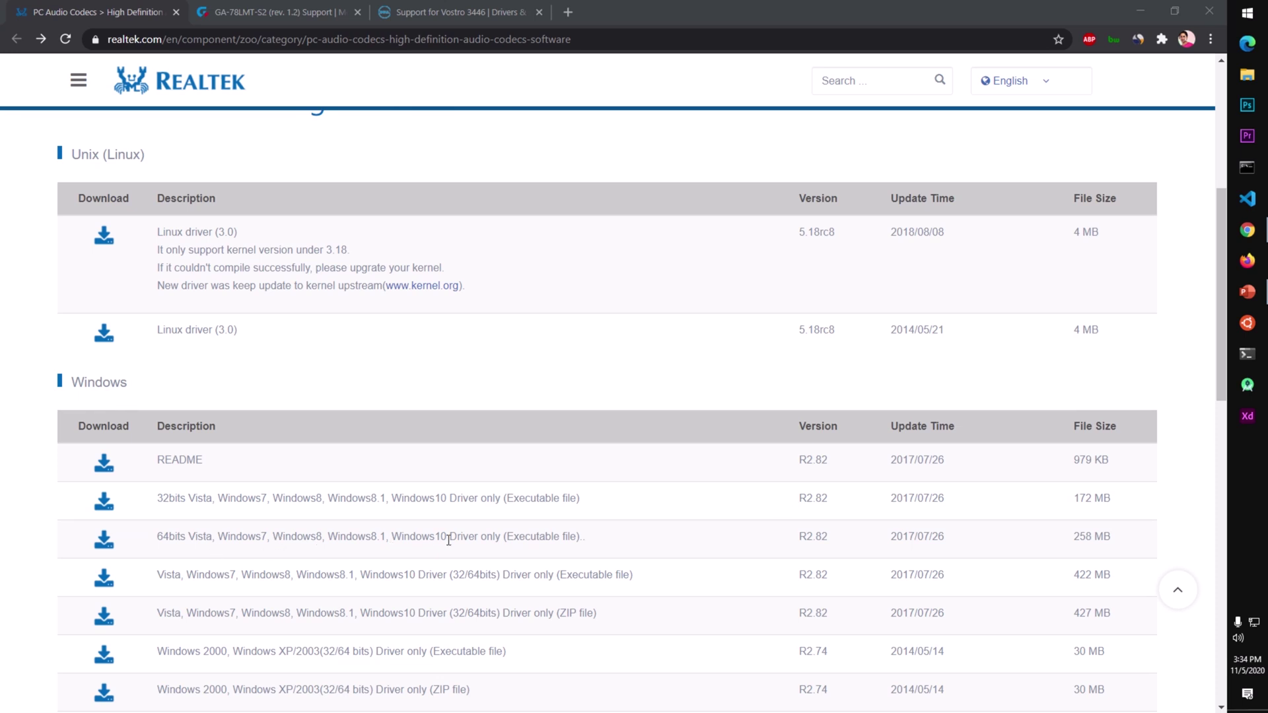
scroll(449, 540, down, 2)
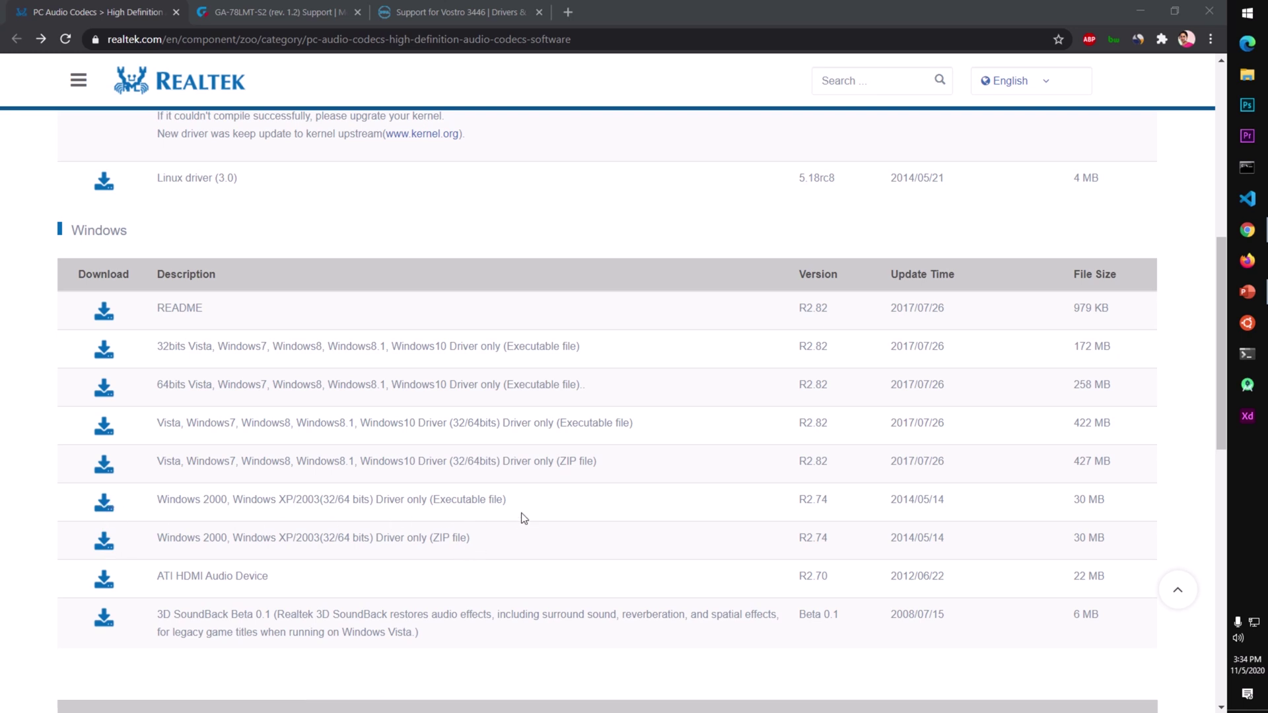
drag(512, 507, 161, 505)
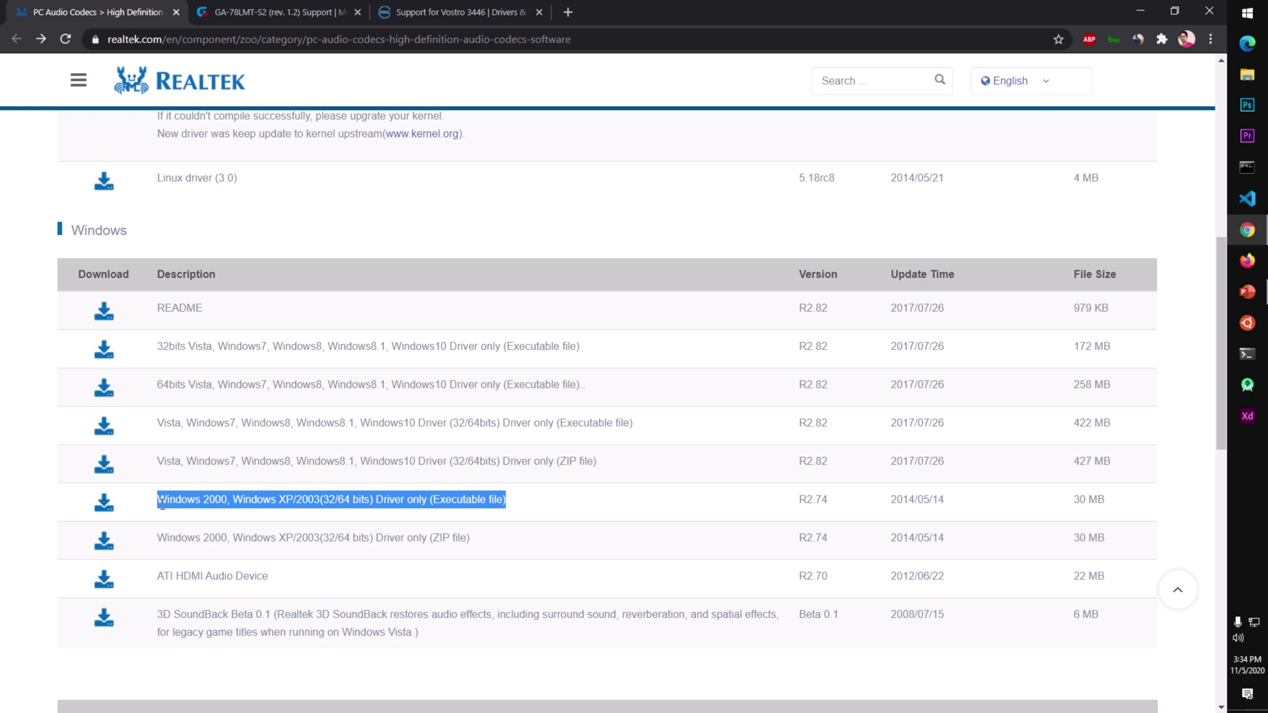
click(241, 499)
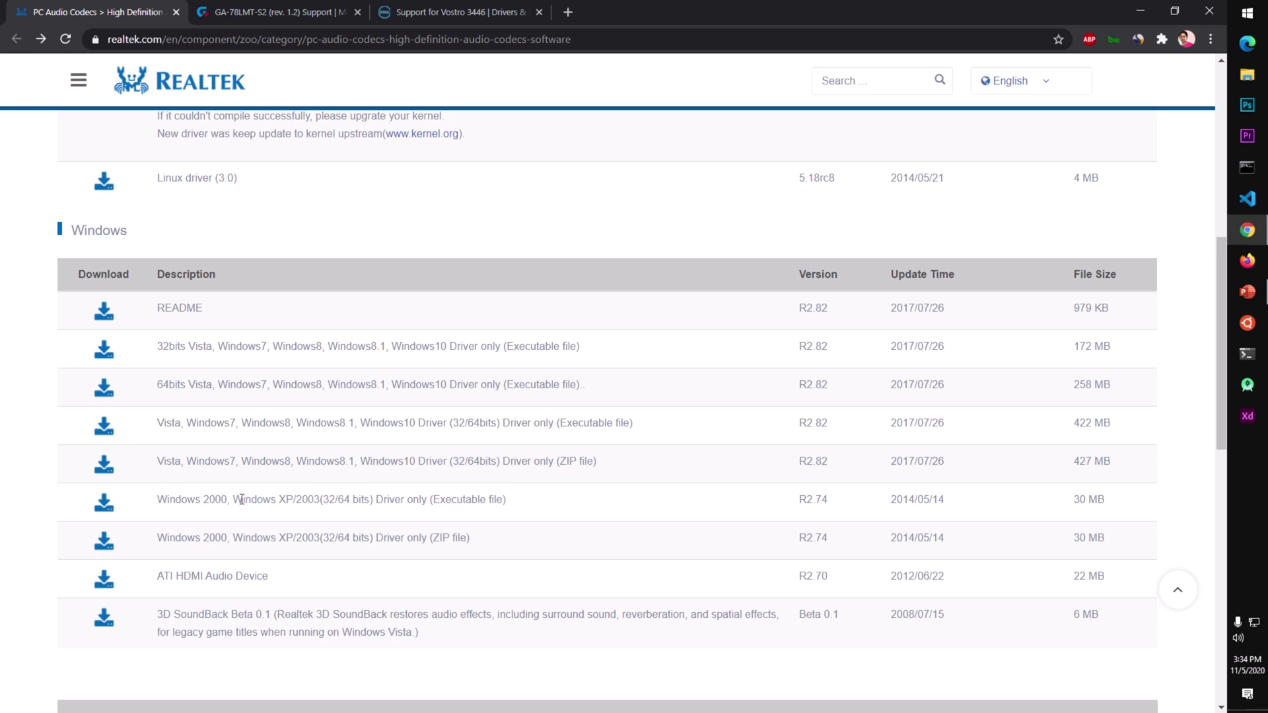
drag(157, 346, 612, 350)
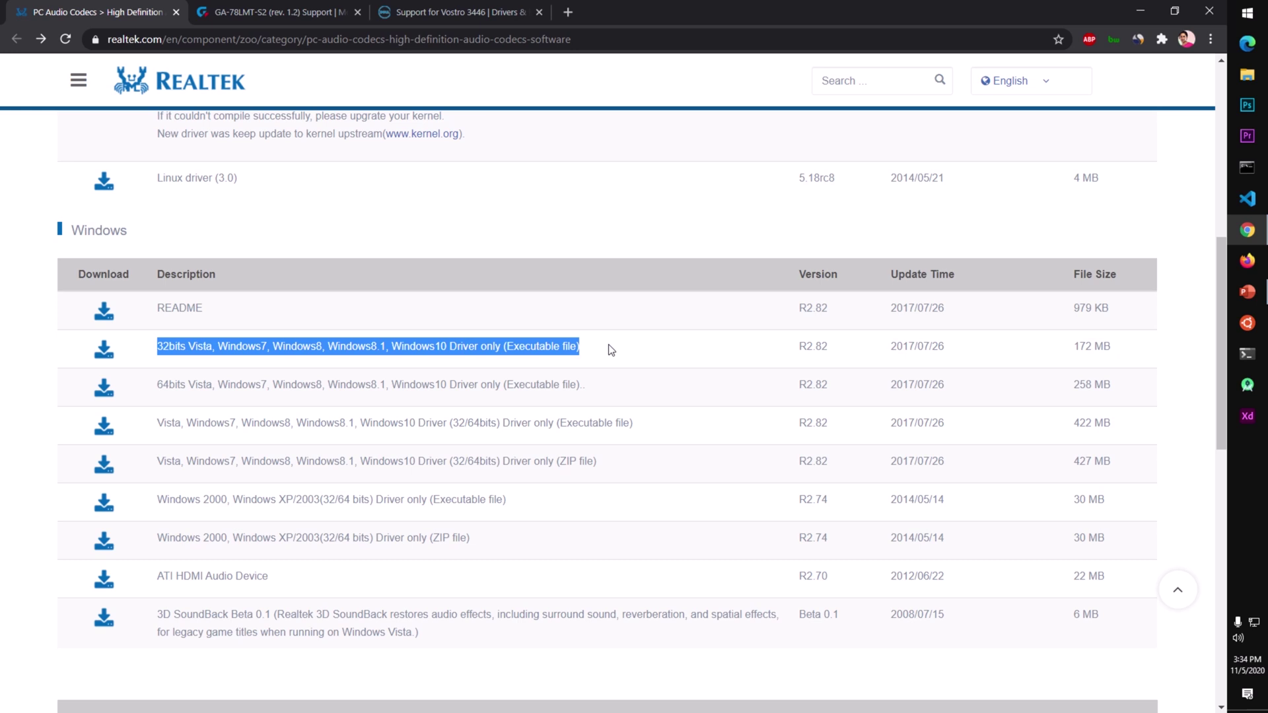
click(611, 350)
drag(159, 384, 613, 385)
click(613, 384)
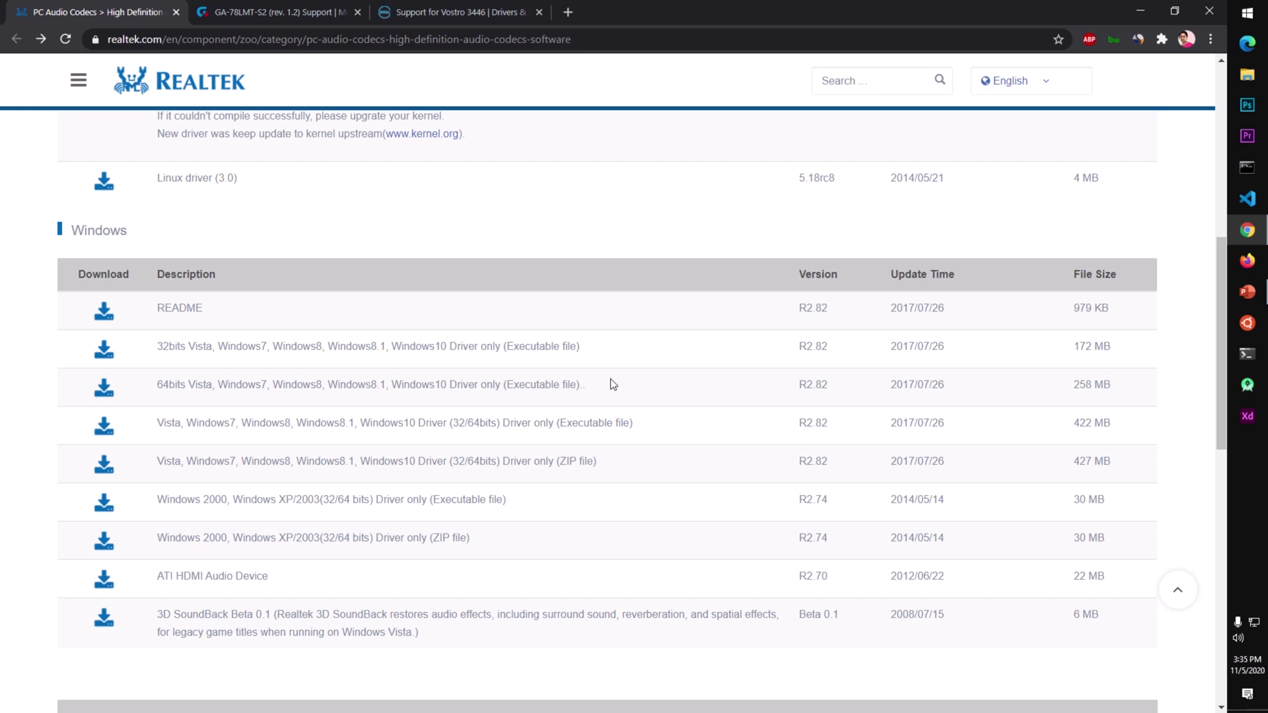
key(super+Pause)
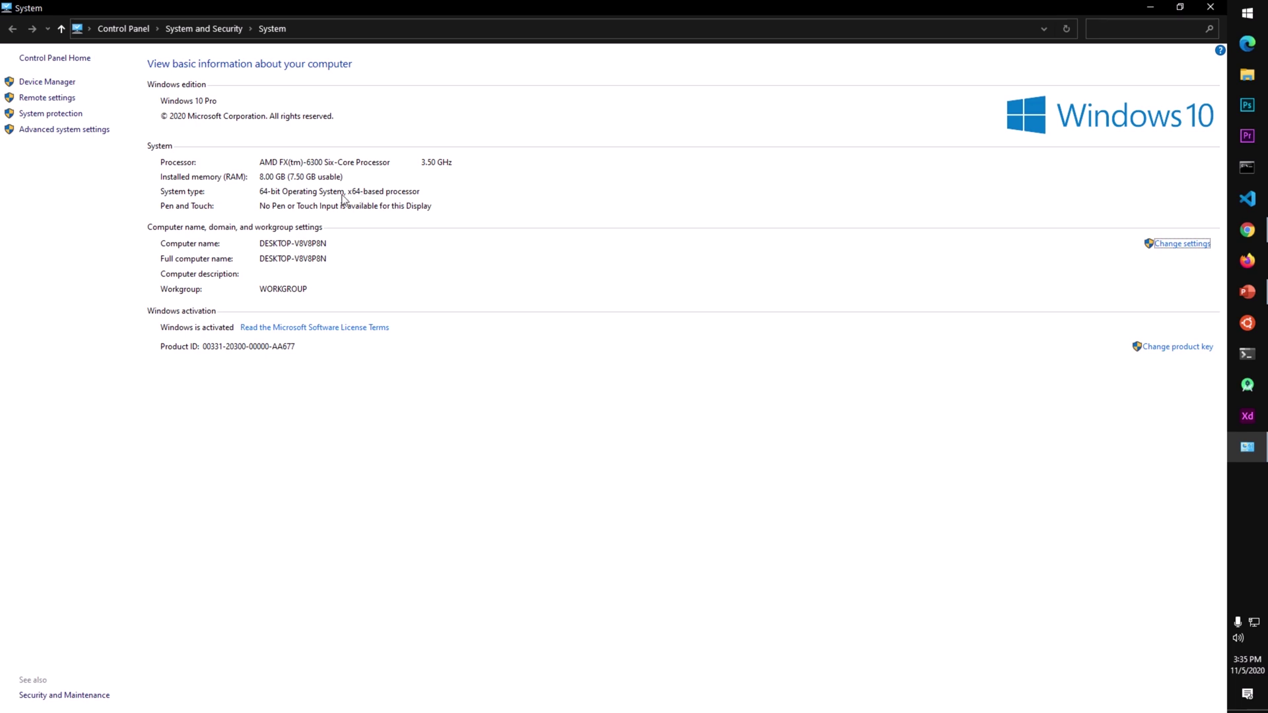
click(1221, 12)
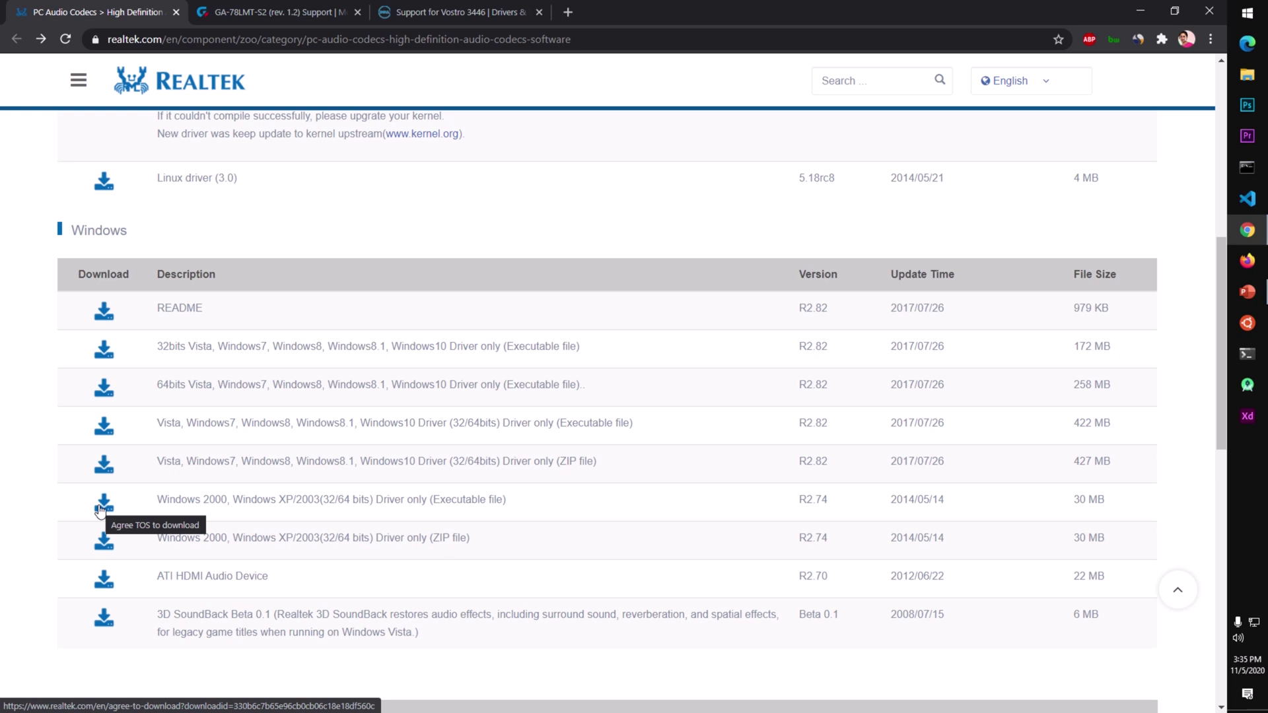
- Open the 64bits driver's download terms, tick 'I accept to the above' and focus the Email field
click(105, 395)
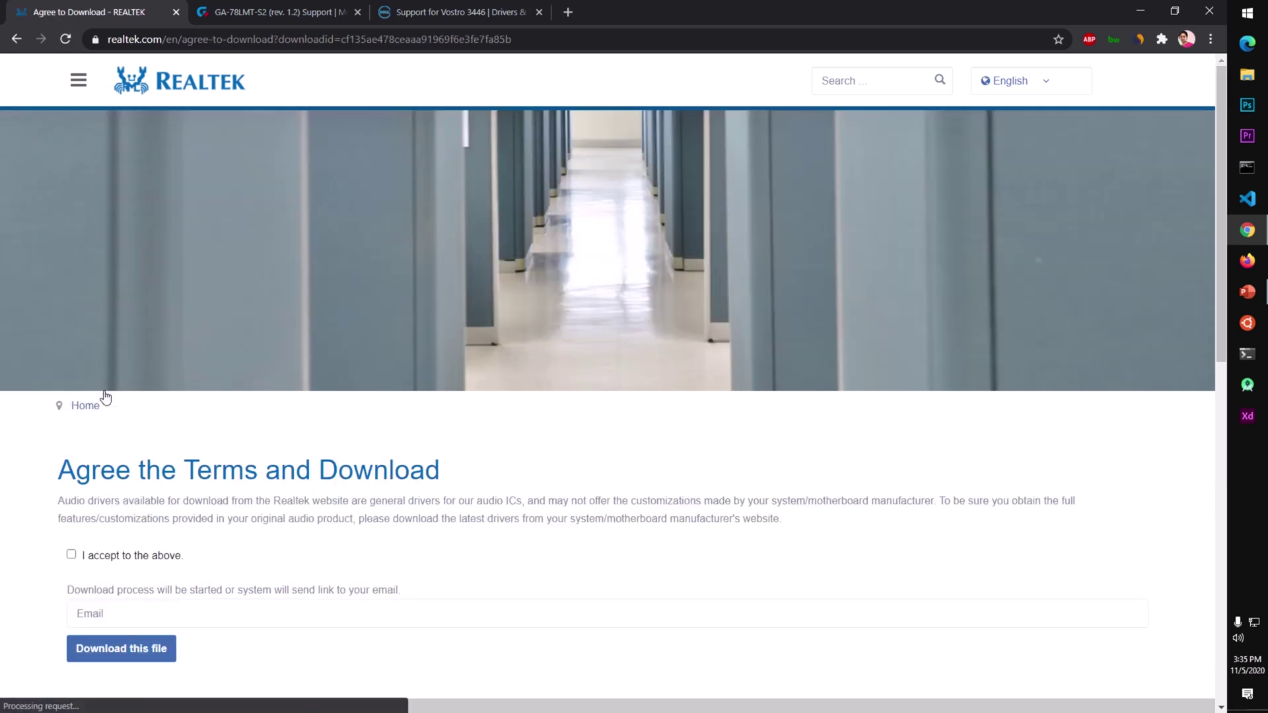
click(72, 555)
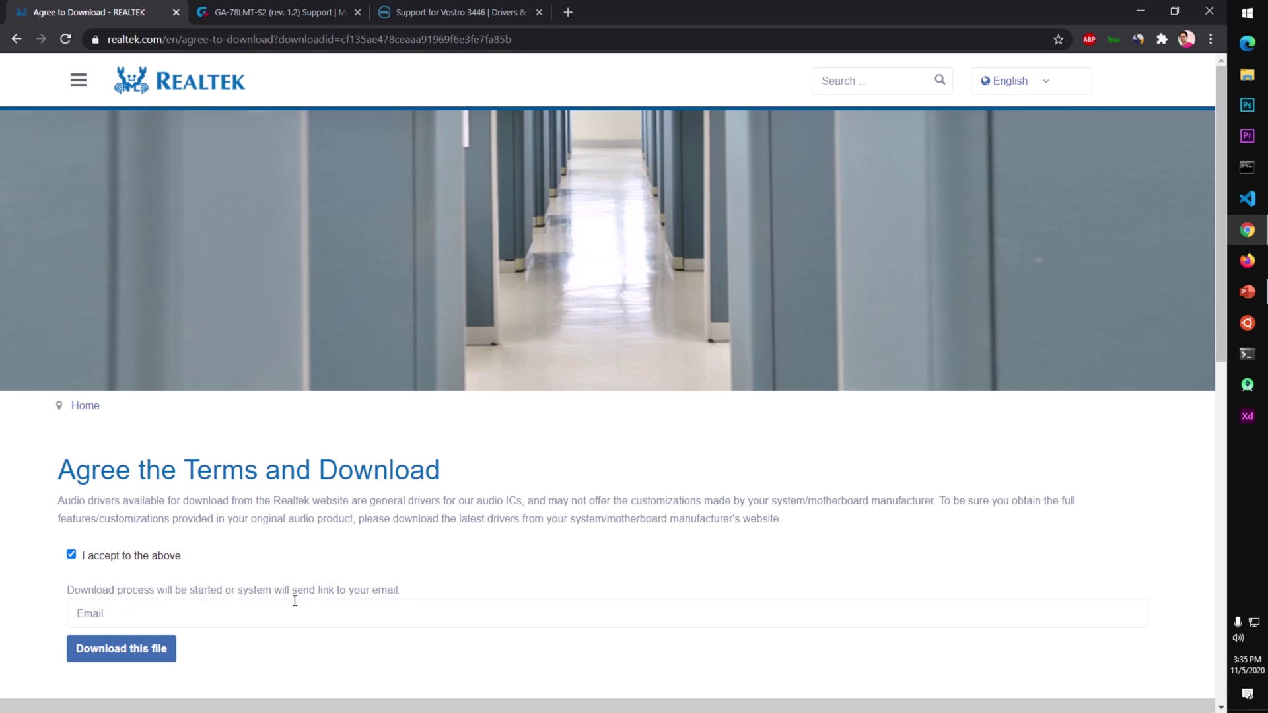
drag(257, 590, 381, 593)
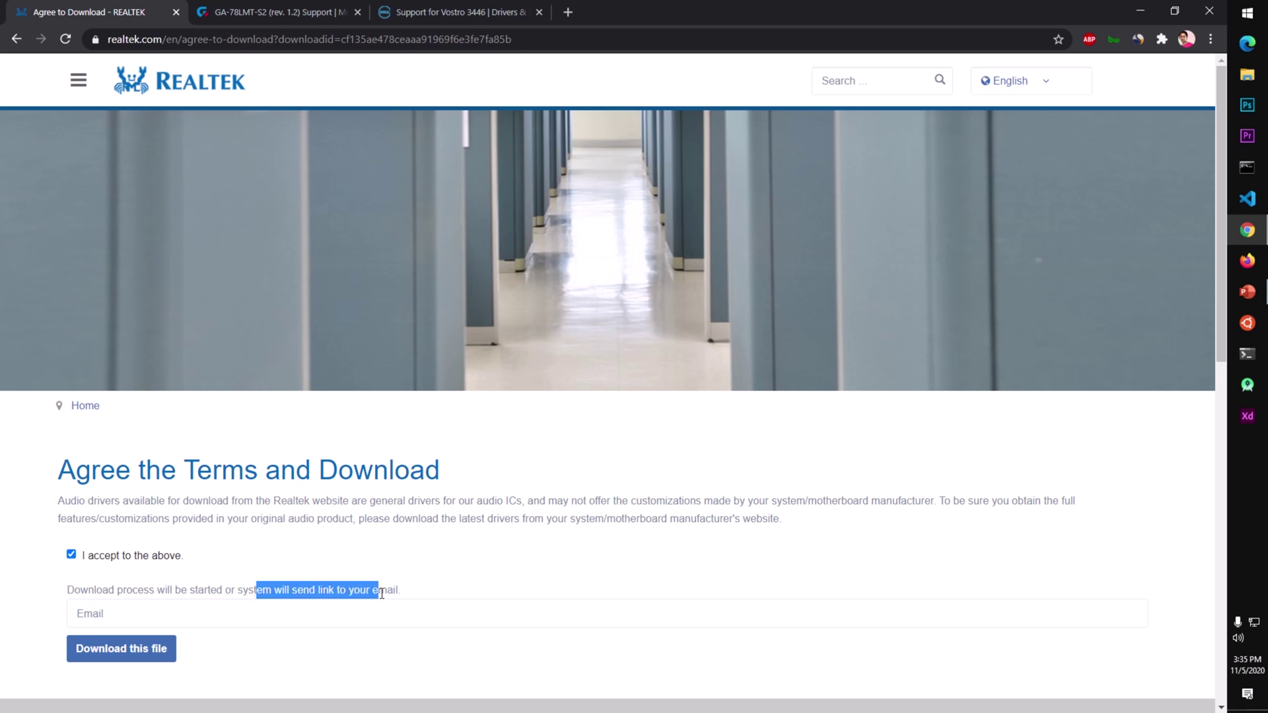
click(396, 587)
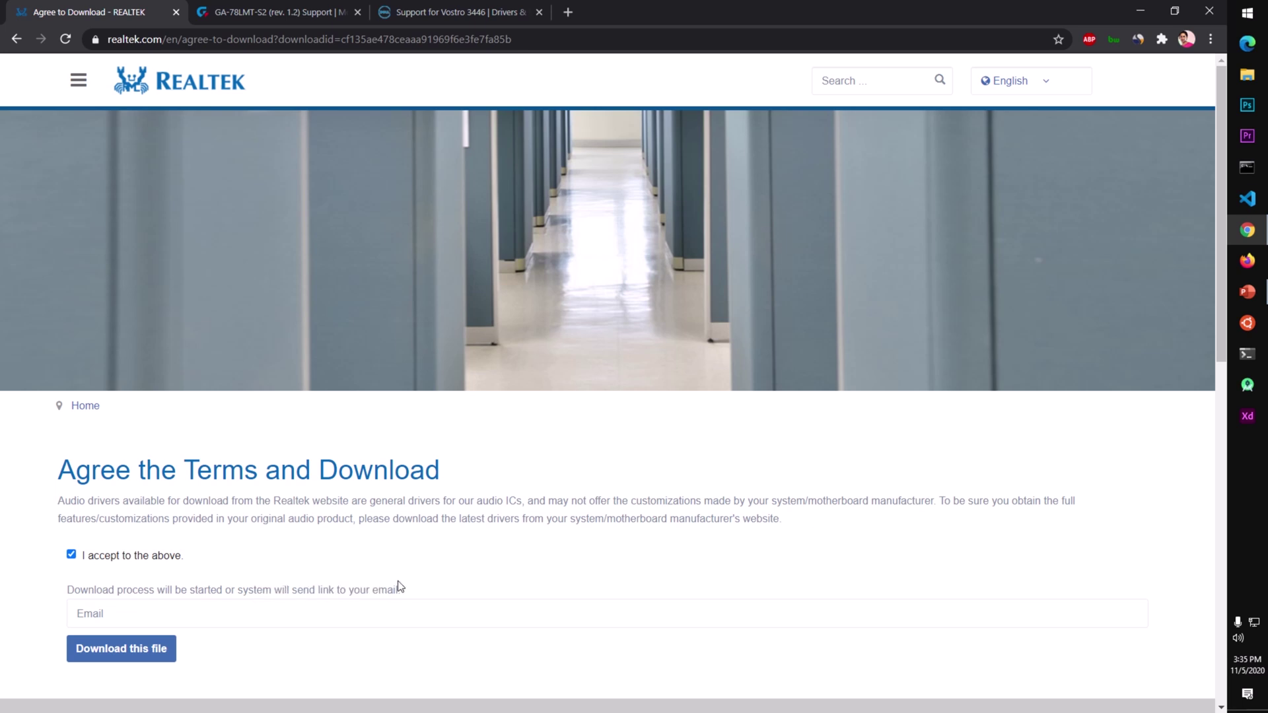
click(123, 611)
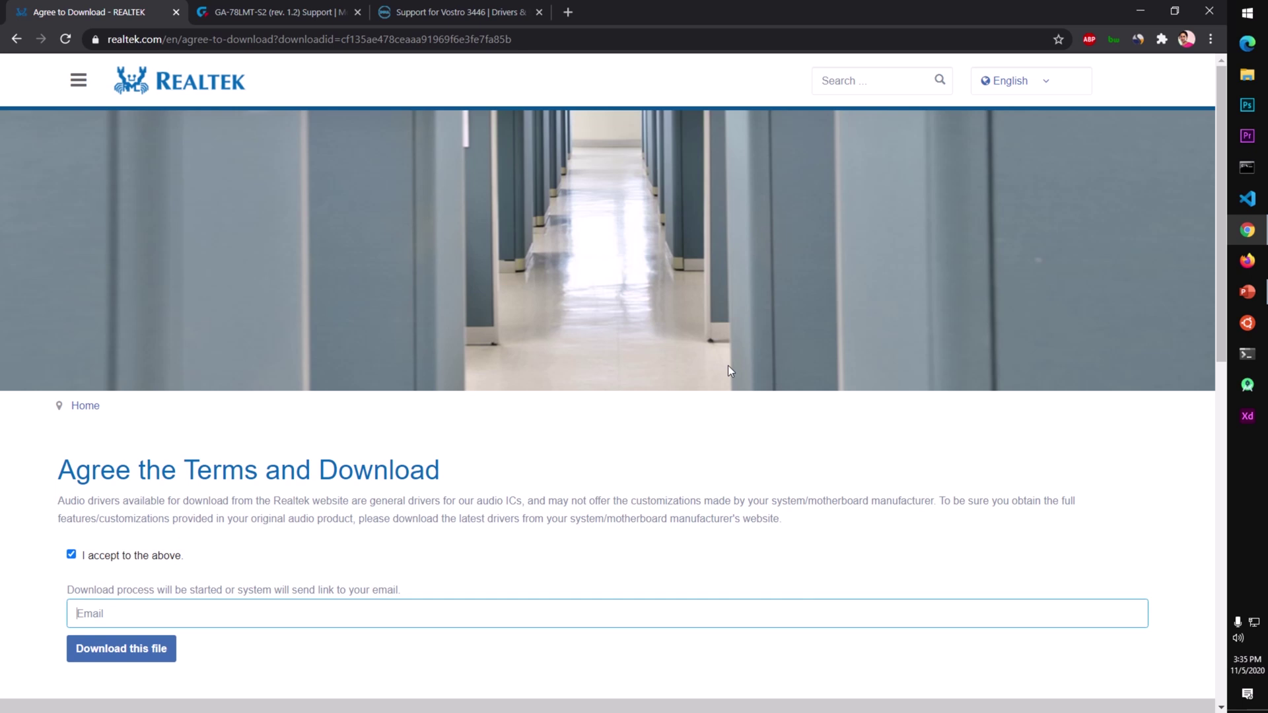
- Switch to the GA-78LMT-S2 (rev. 1.2) support tab and highlight the board title
click(305, 13)
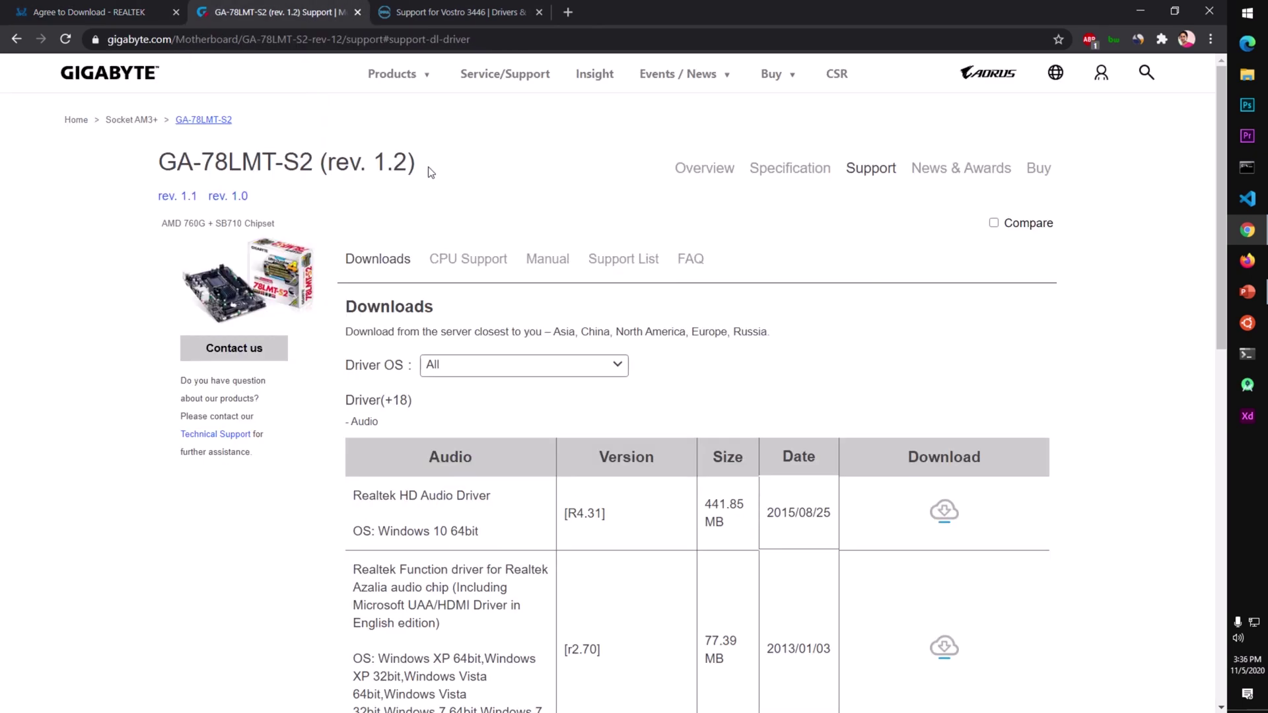
drag(429, 170, 164, 164)
click(370, 165)
drag(426, 173, 161, 165)
click(445, 182)
drag(445, 173, 160, 166)
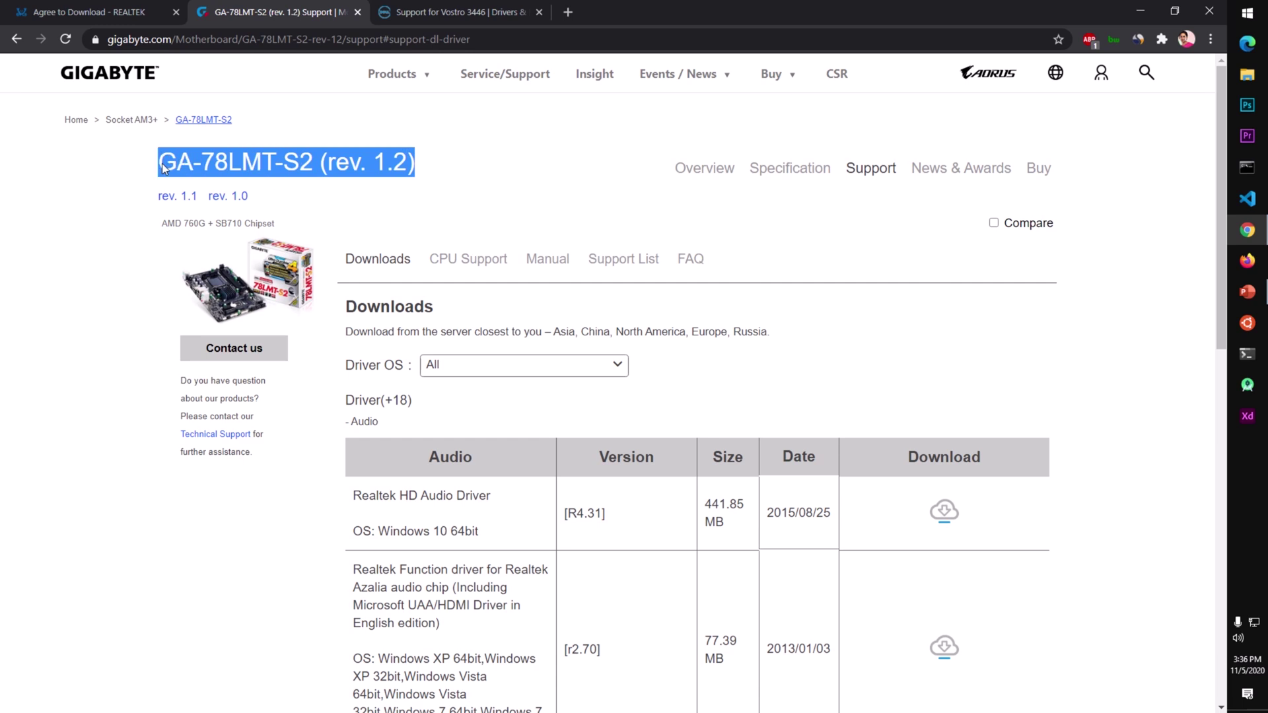
click(473, 189)
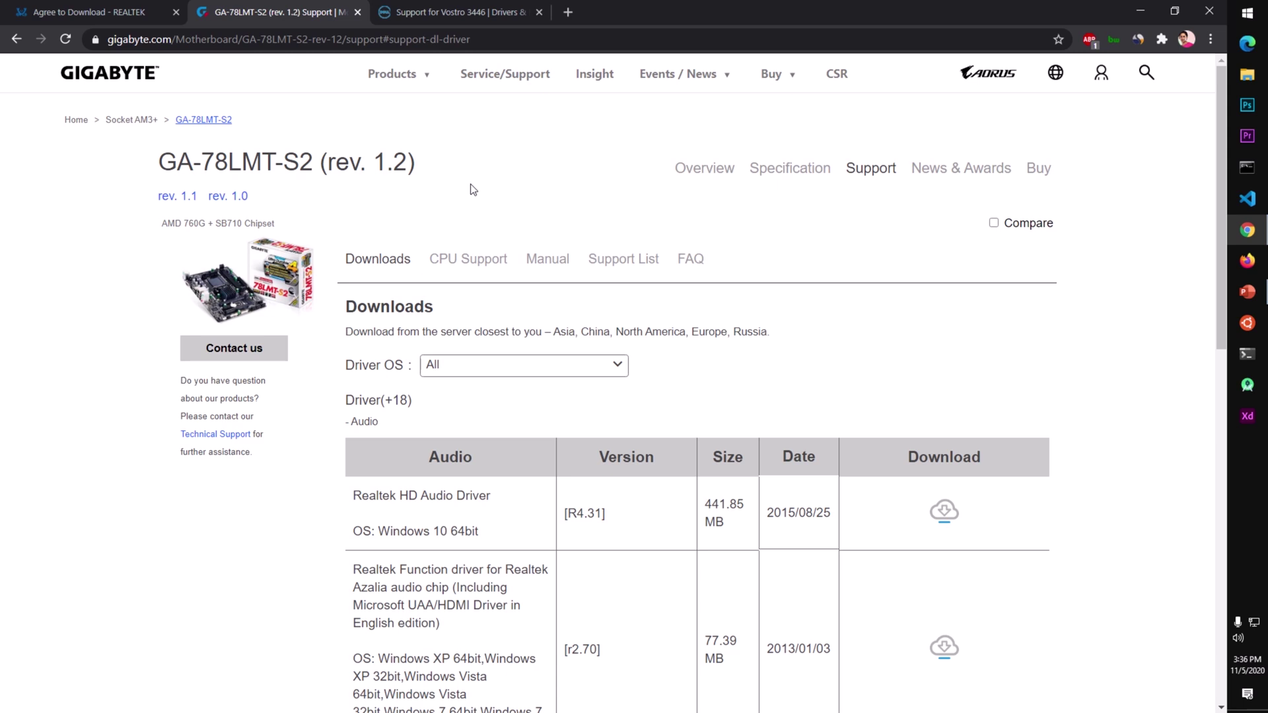
- Launch System Information with Win+R and msinfo32
key(super)
key(super+r)
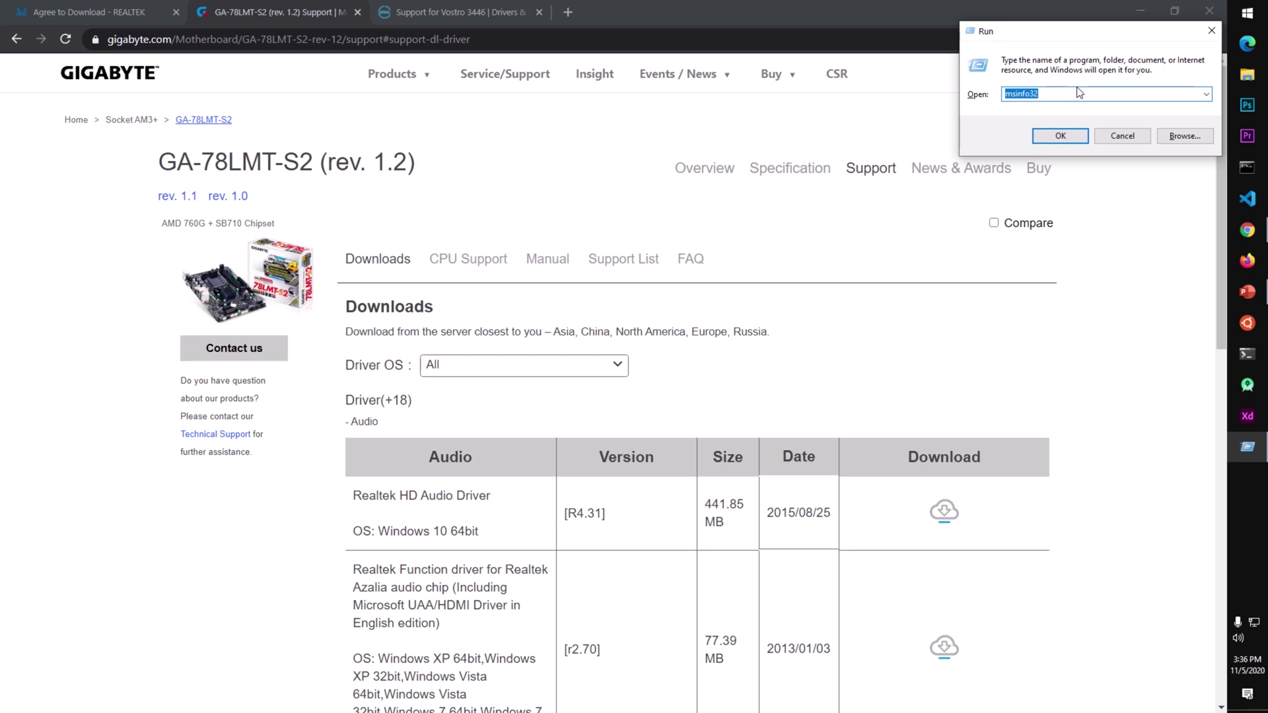
text(msinfo32)
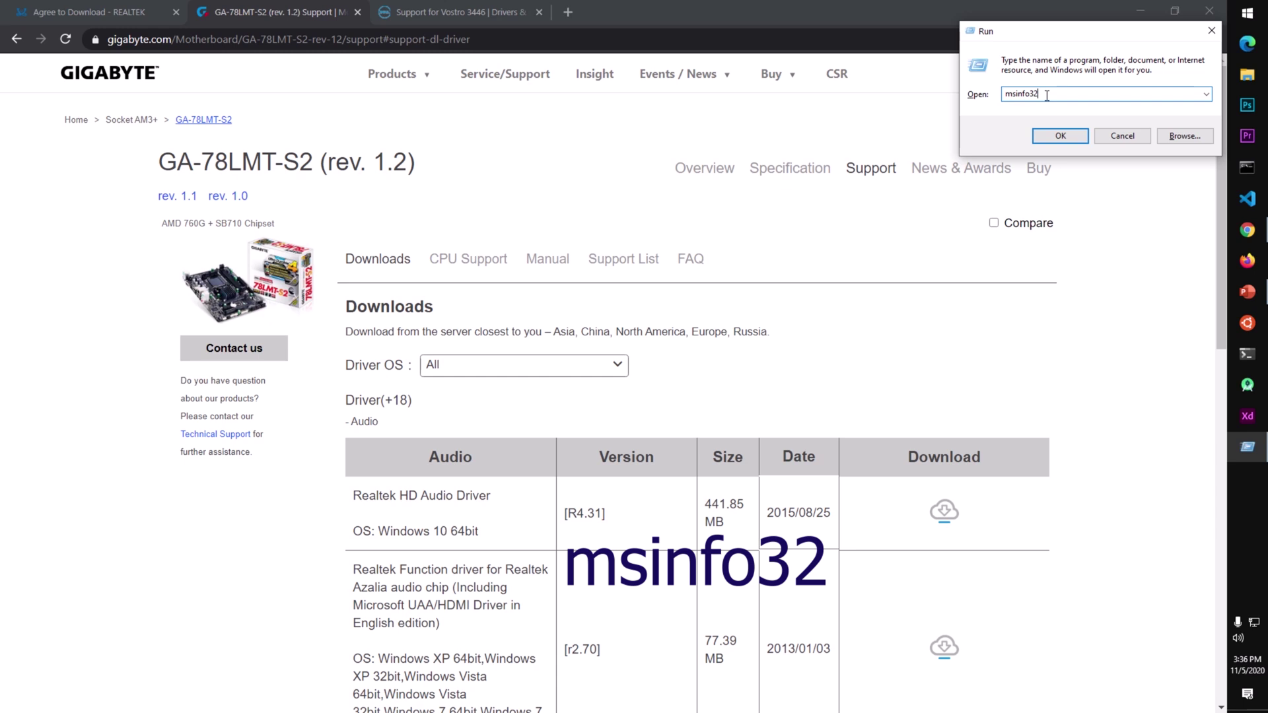
key(Return)
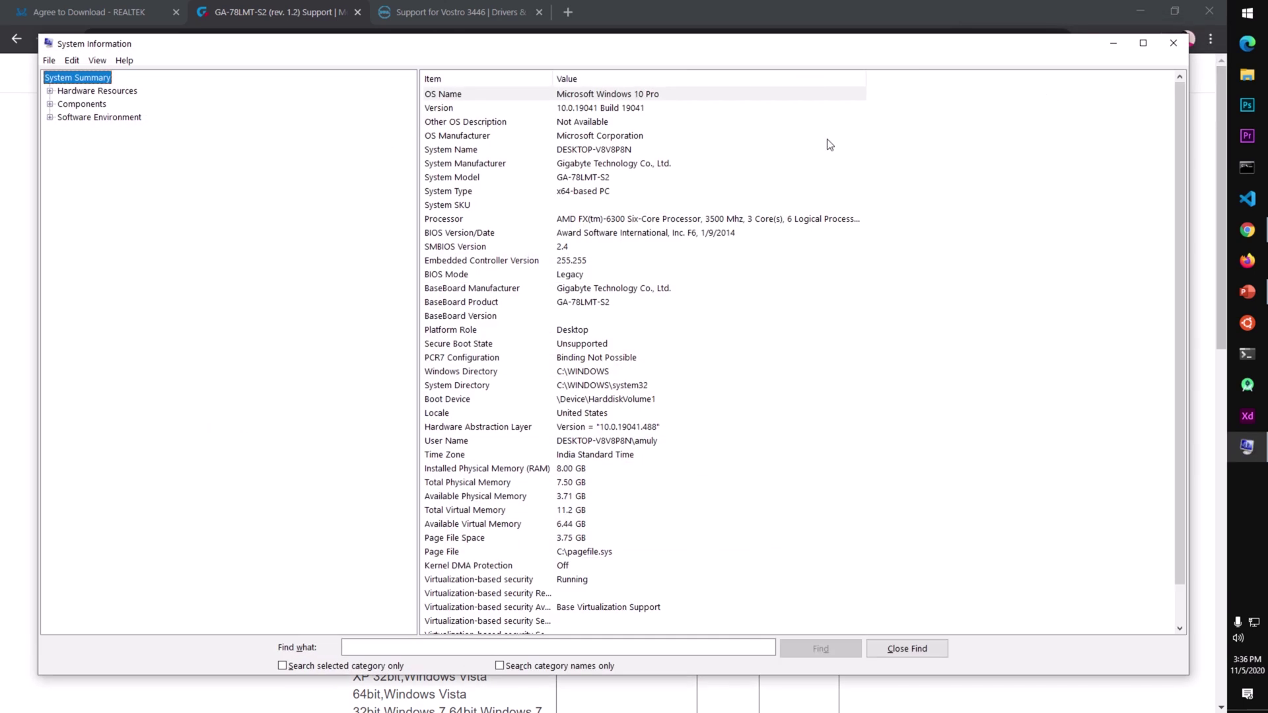
- Copy the System Model entry GA-78LMT-S2 and close System Information
click(446, 178)
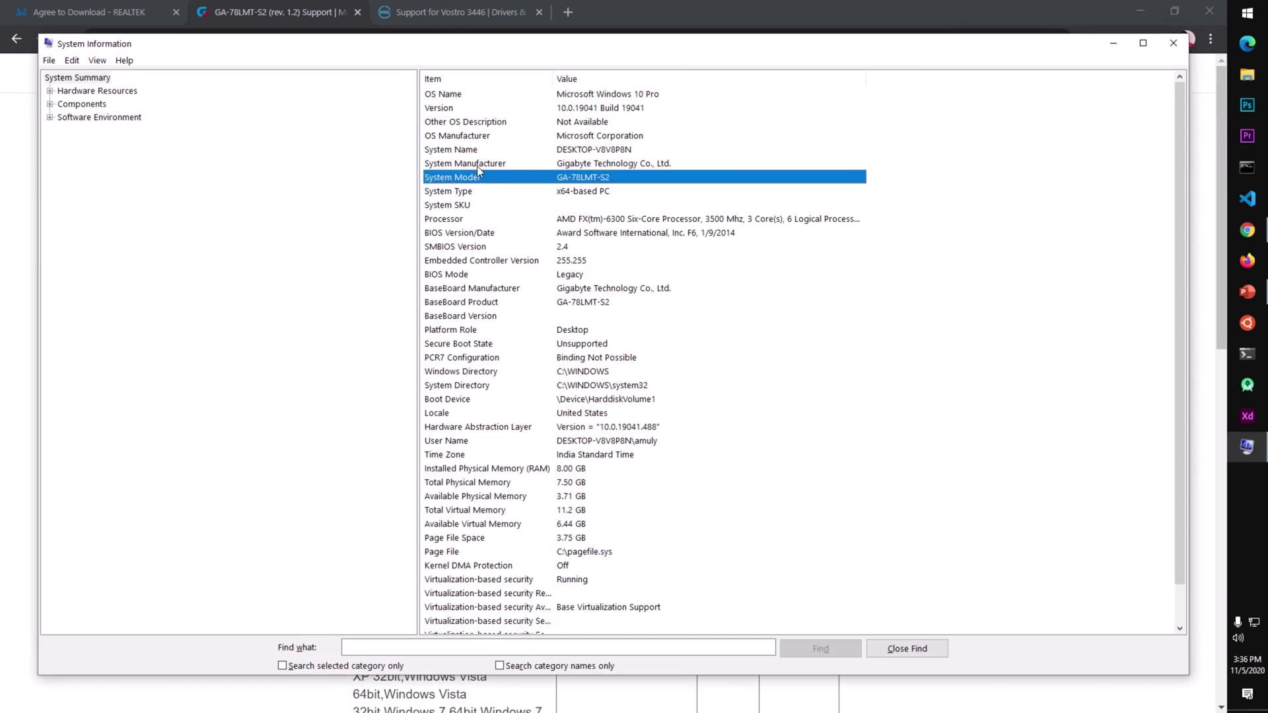
click(473, 165)
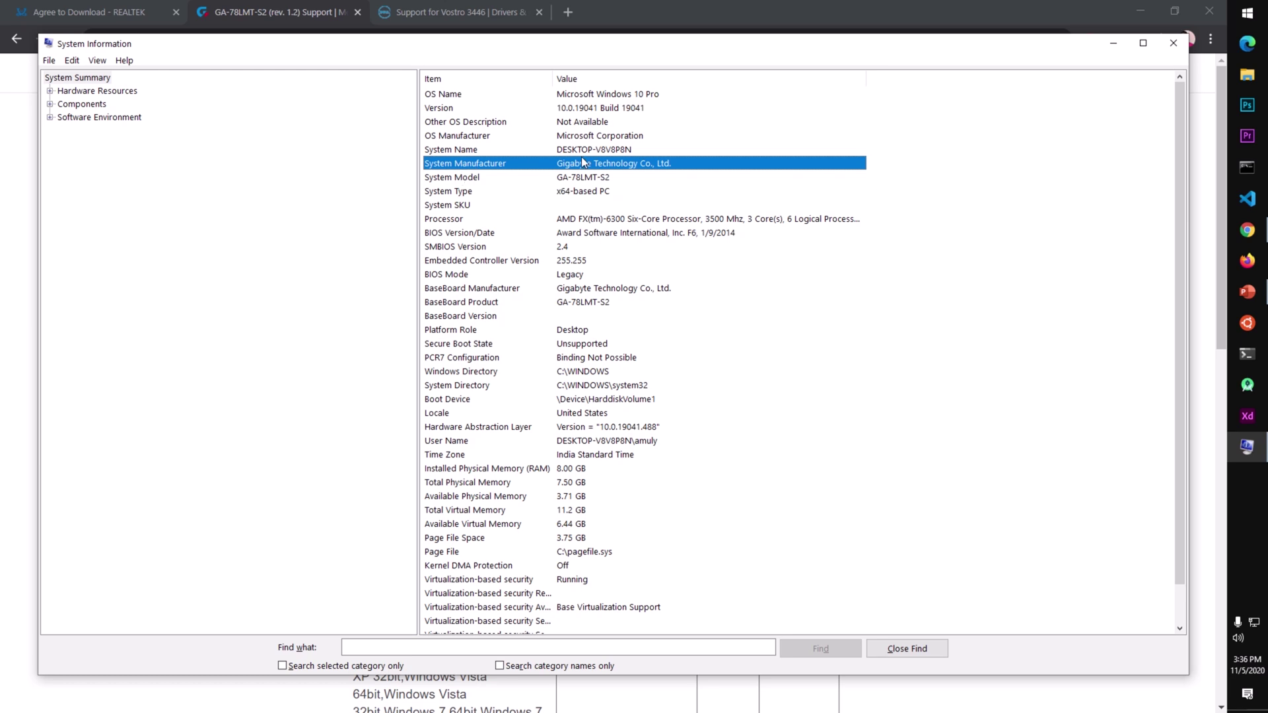
click(583, 178)
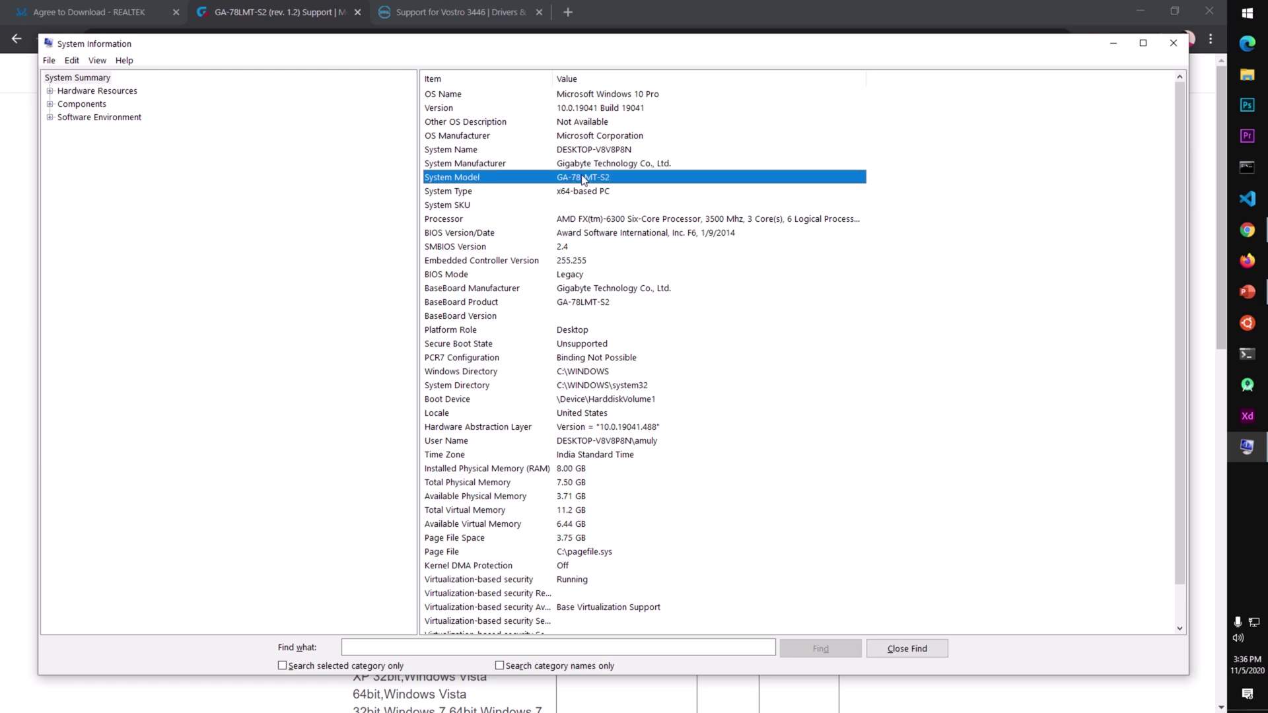
key(ctrl+c)
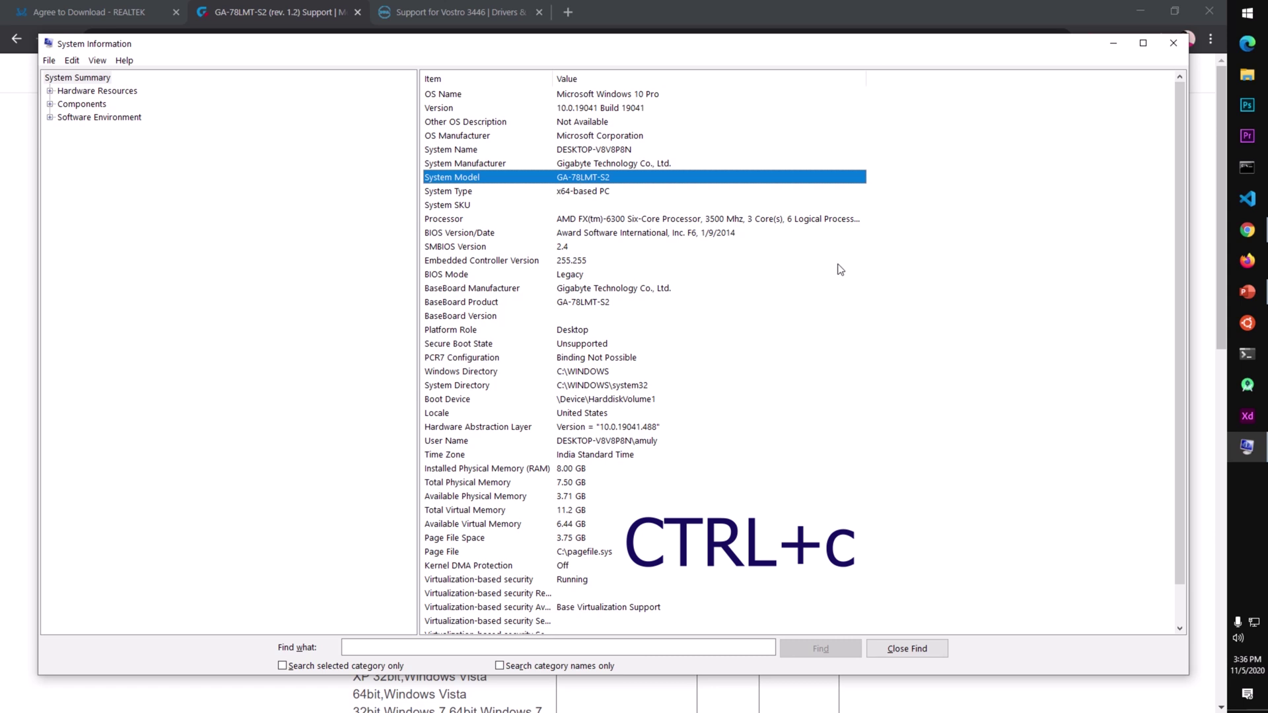
click(581, 276)
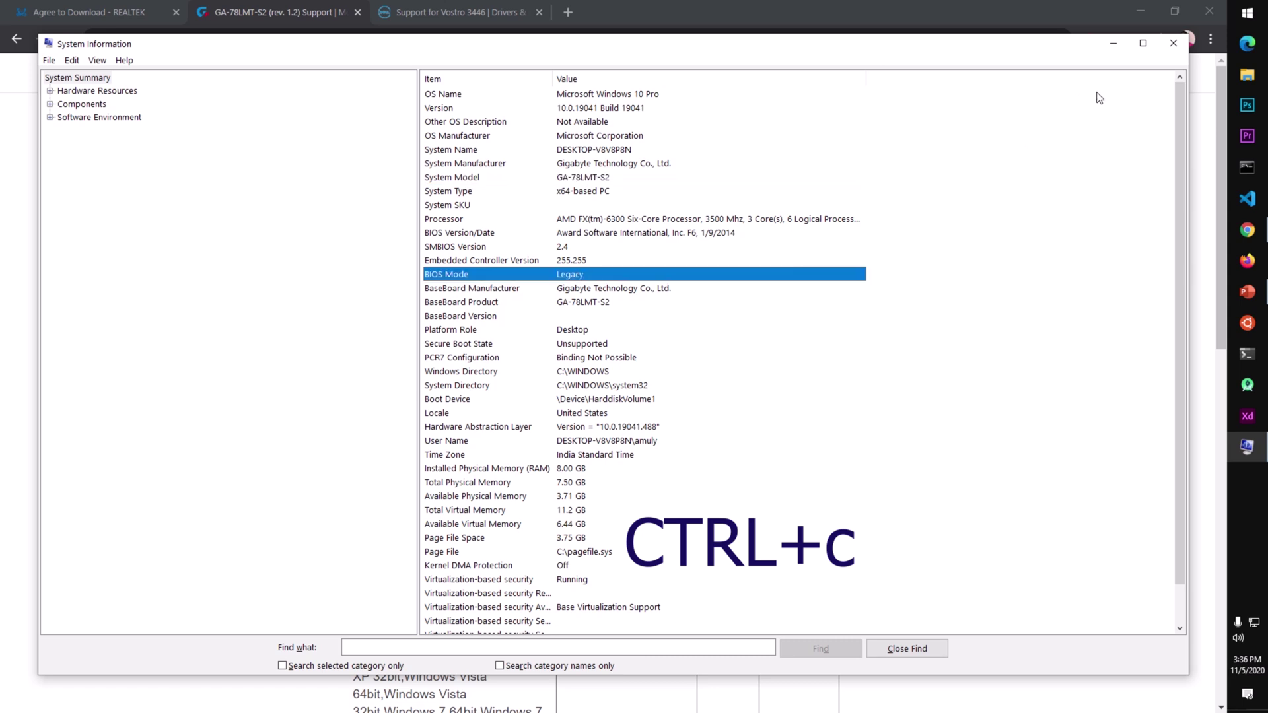
click(1173, 42)
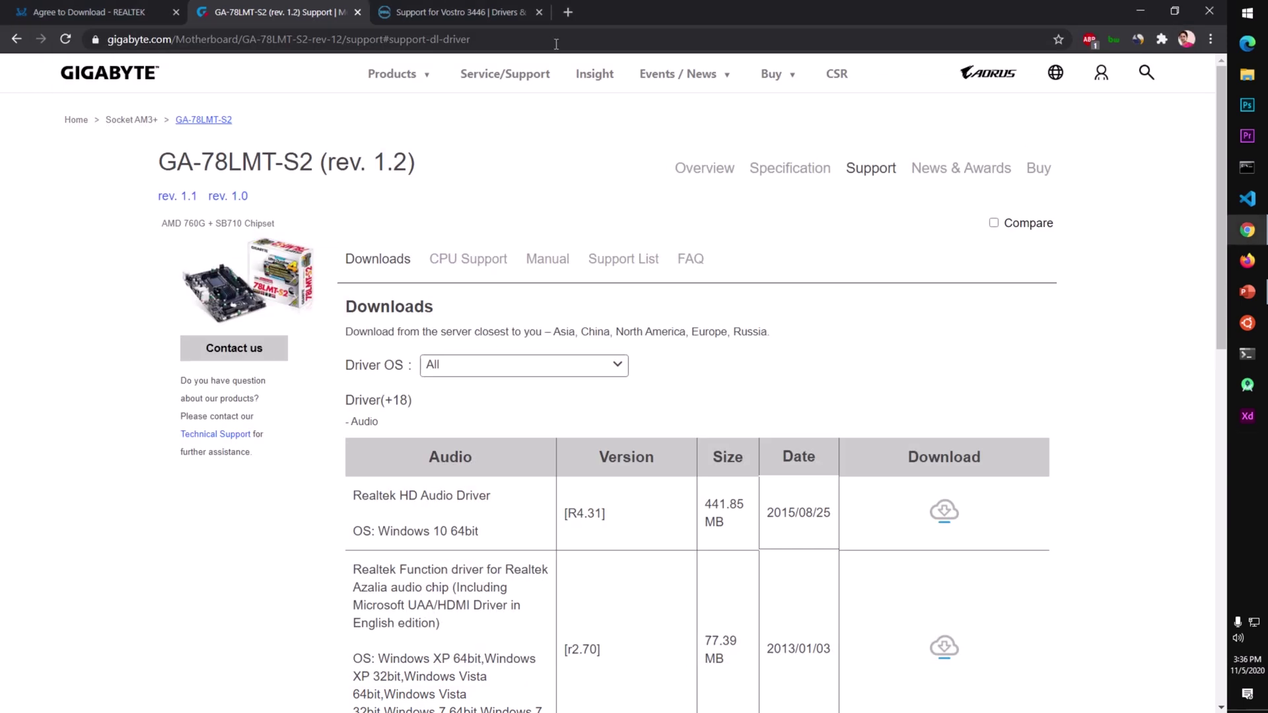
- Search Google for the pasted model 'GA-78LMT-S2' and open the first gigabyte.com overview result
click(433, 46)
key(ctrl+v)
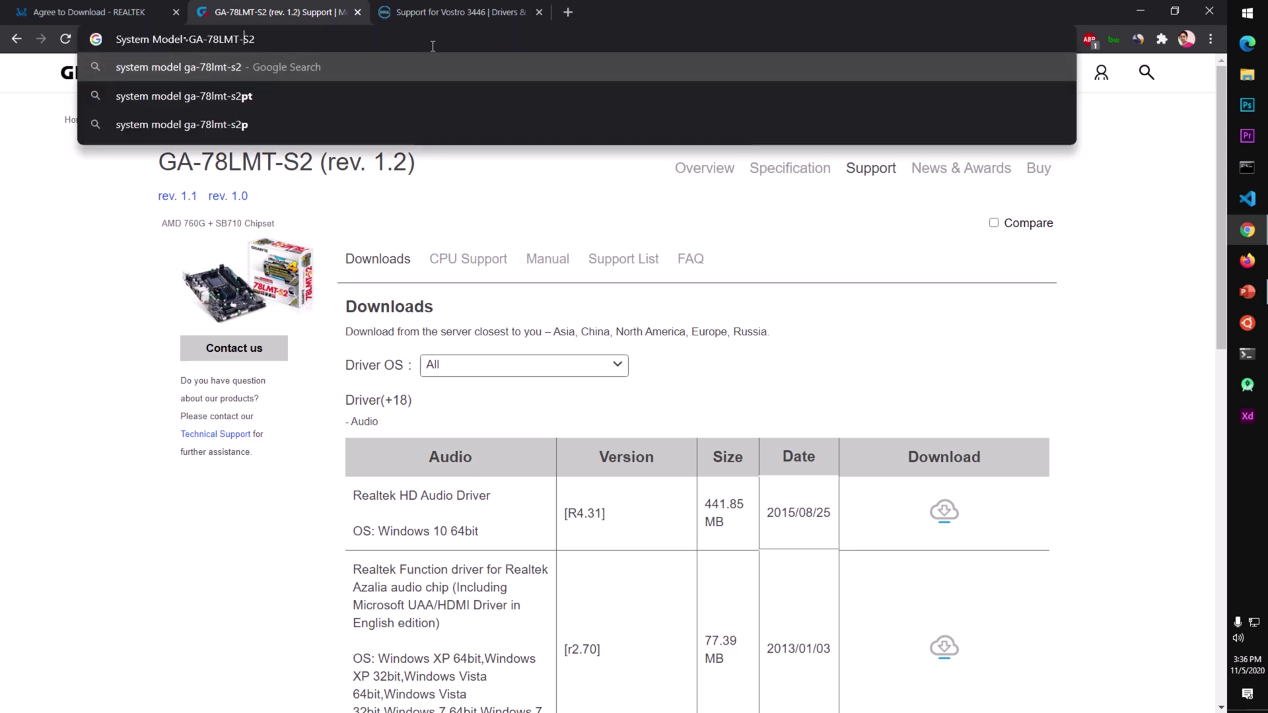
key(Left)
key(Left)
key(Left)
key(Left)
key(Left)
key(Left)
key(Left)
key(Left)
key(Left)
key(BackSpace)
key(BackSpace)
key(BackSpace)
key(BackSpace)
key(BackSpace)
key(BackSpace)
key(BackSpace)
key(BackSpace)
key(BackSpace)
key(BackSpace)
key(BackSpace)
key(BackSpace)
key(BackSpace)
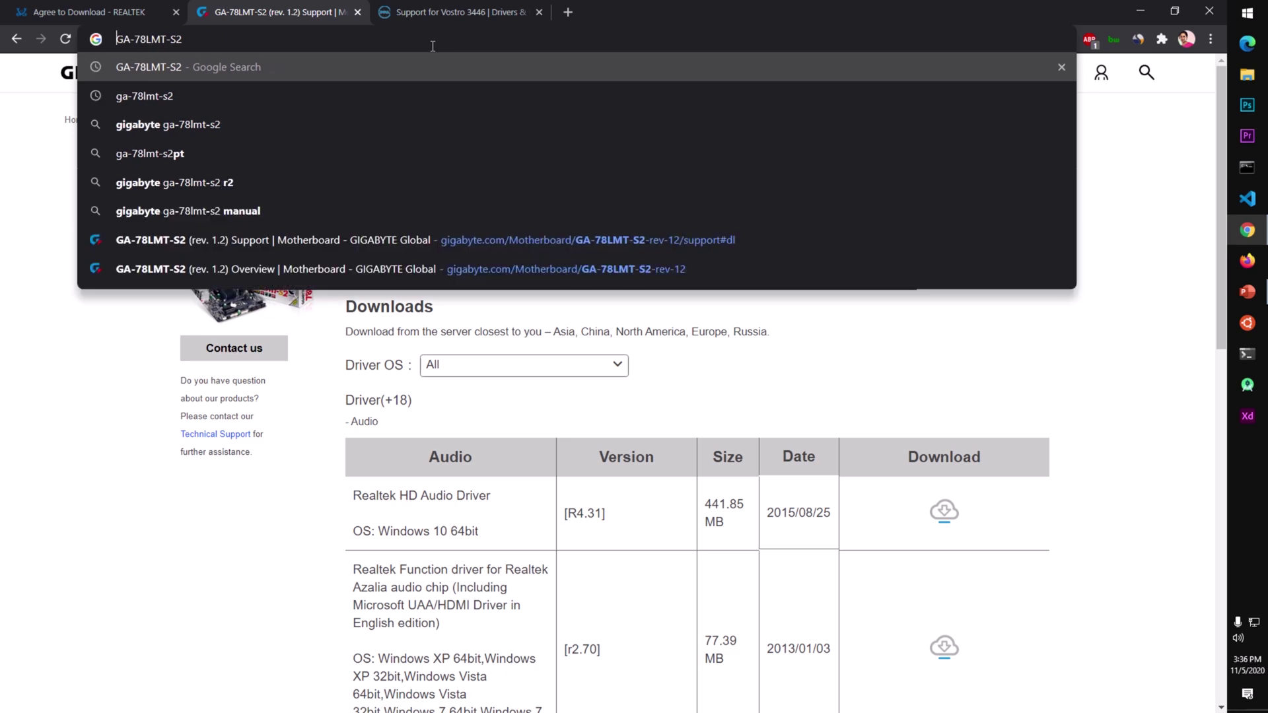
key(Return)
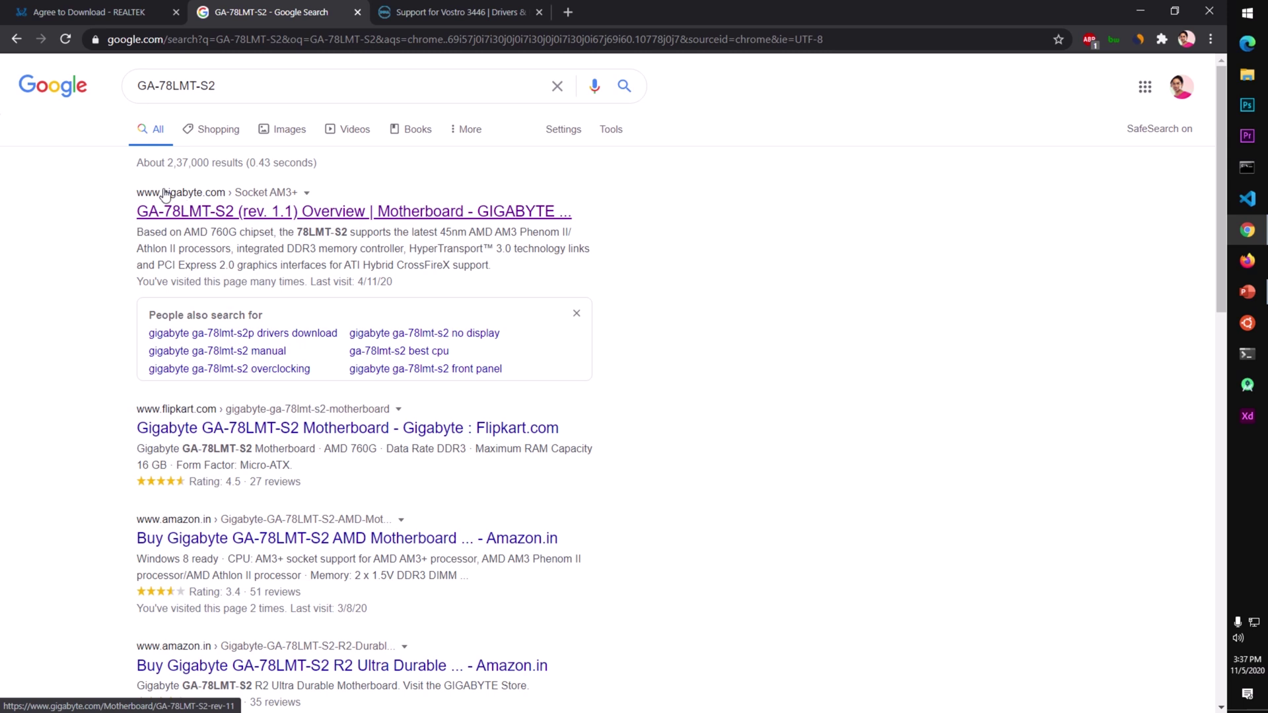
click(323, 214)
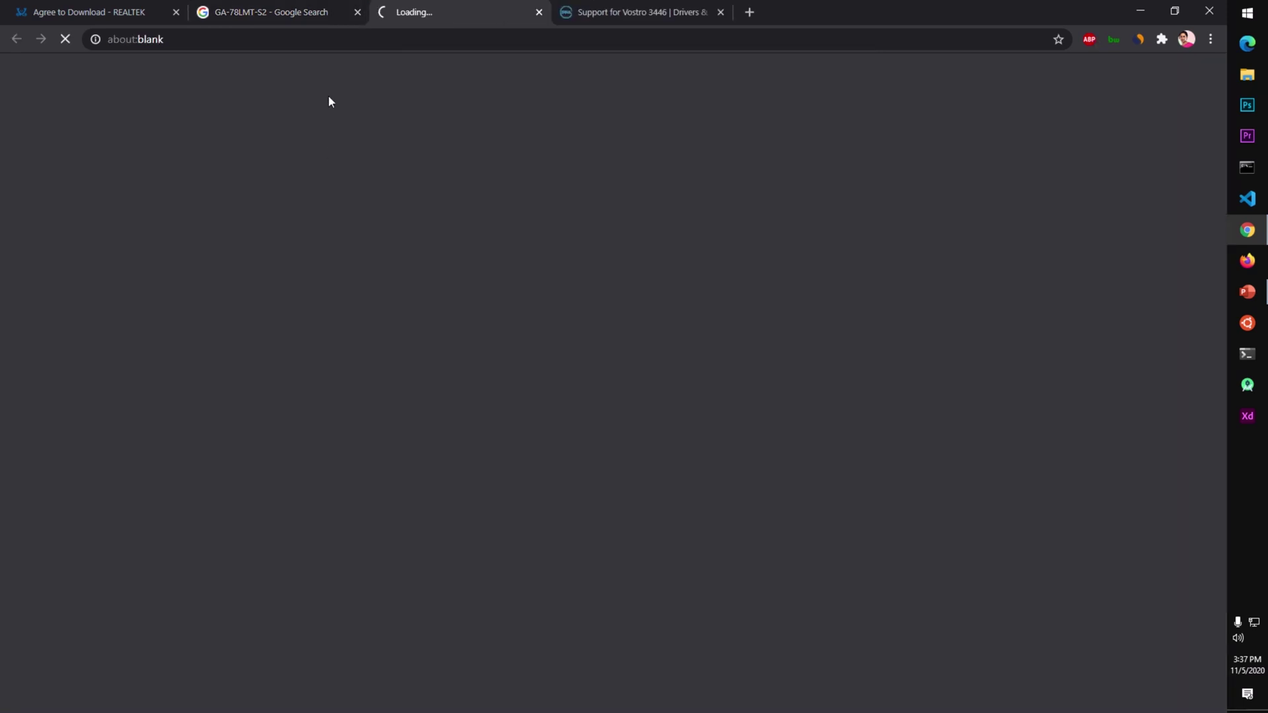
- Open the rev. 1.2 board's support downloads and highlight the Realtek HD Audio Driver, Windows 10 64bit entry
click(358, 13)
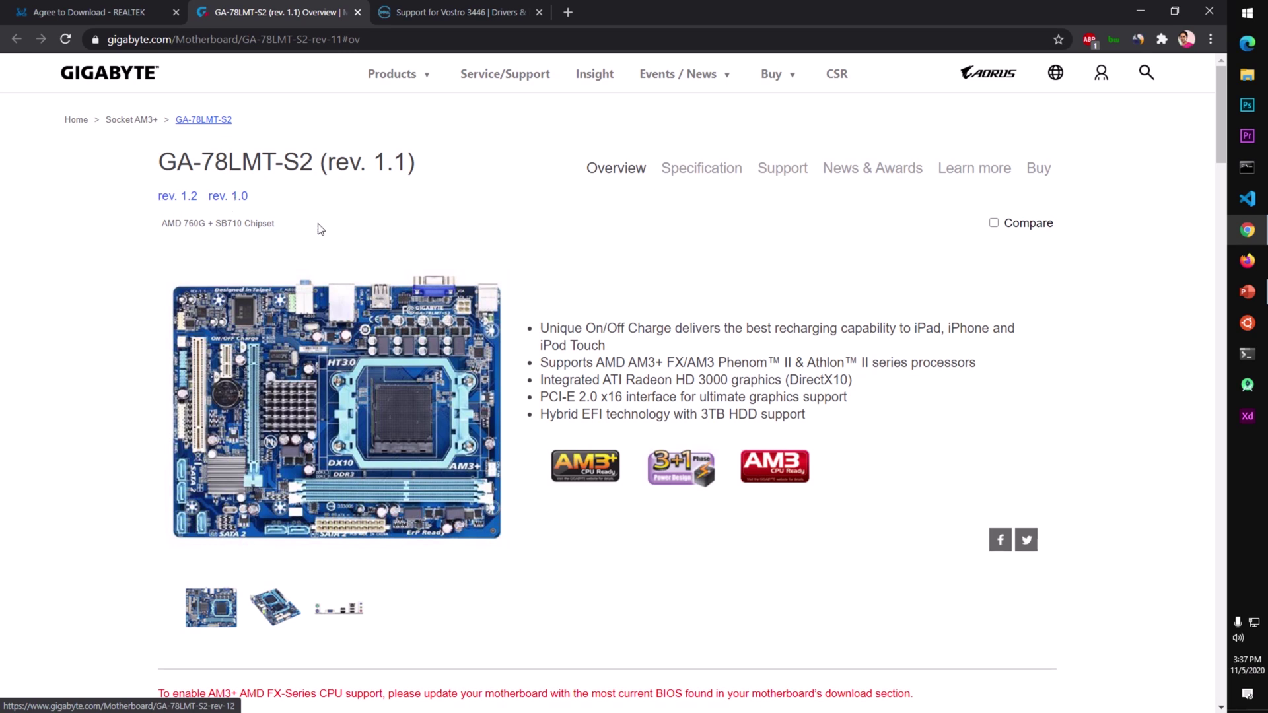
click(164, 201)
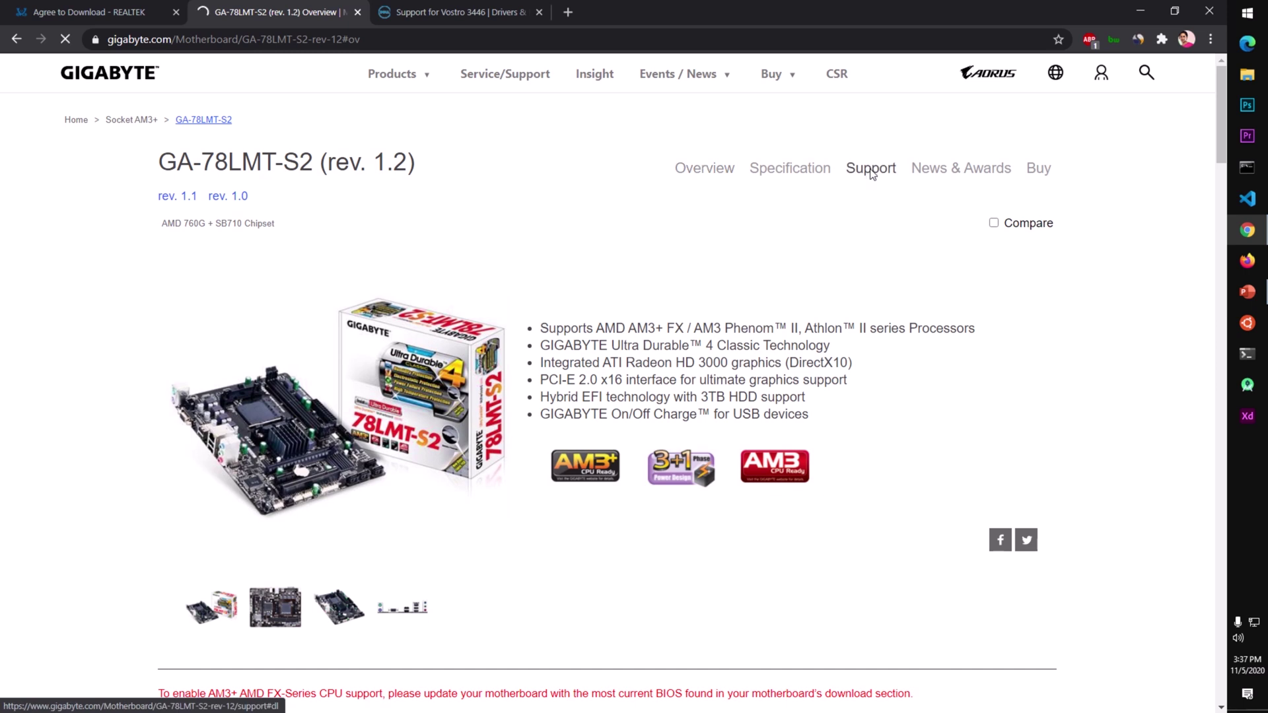
click(870, 171)
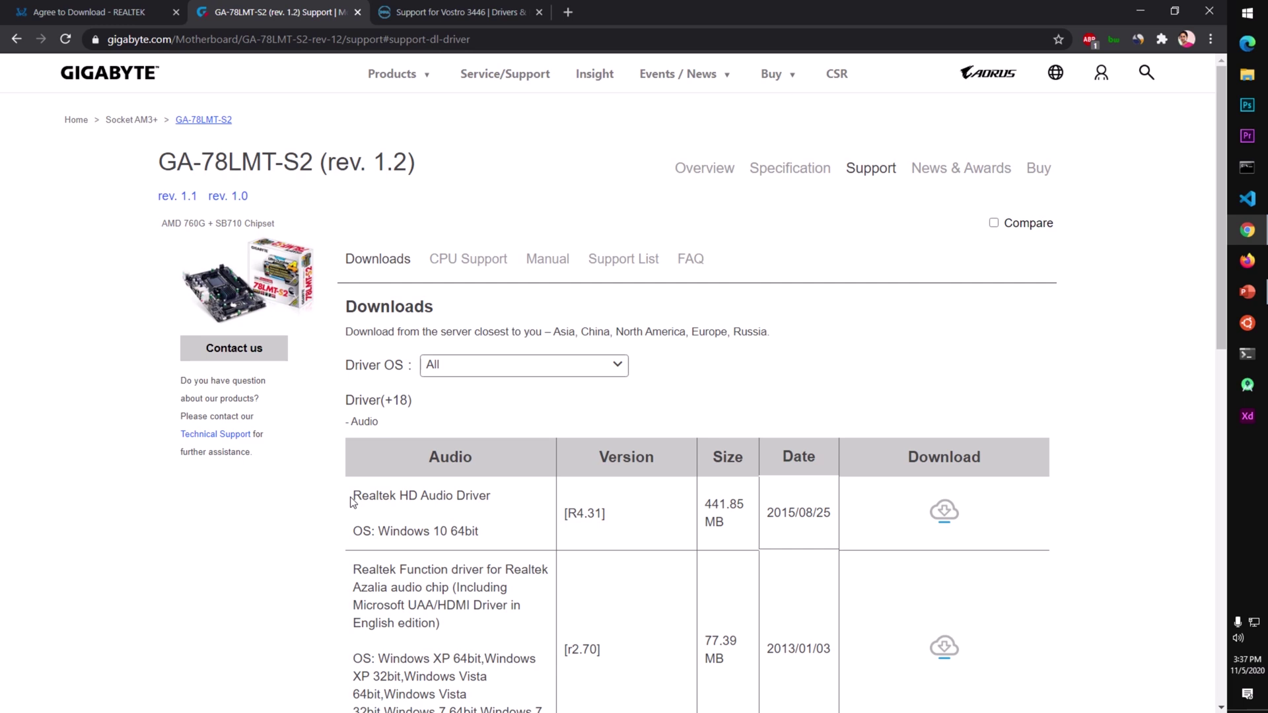
drag(350, 502, 492, 512)
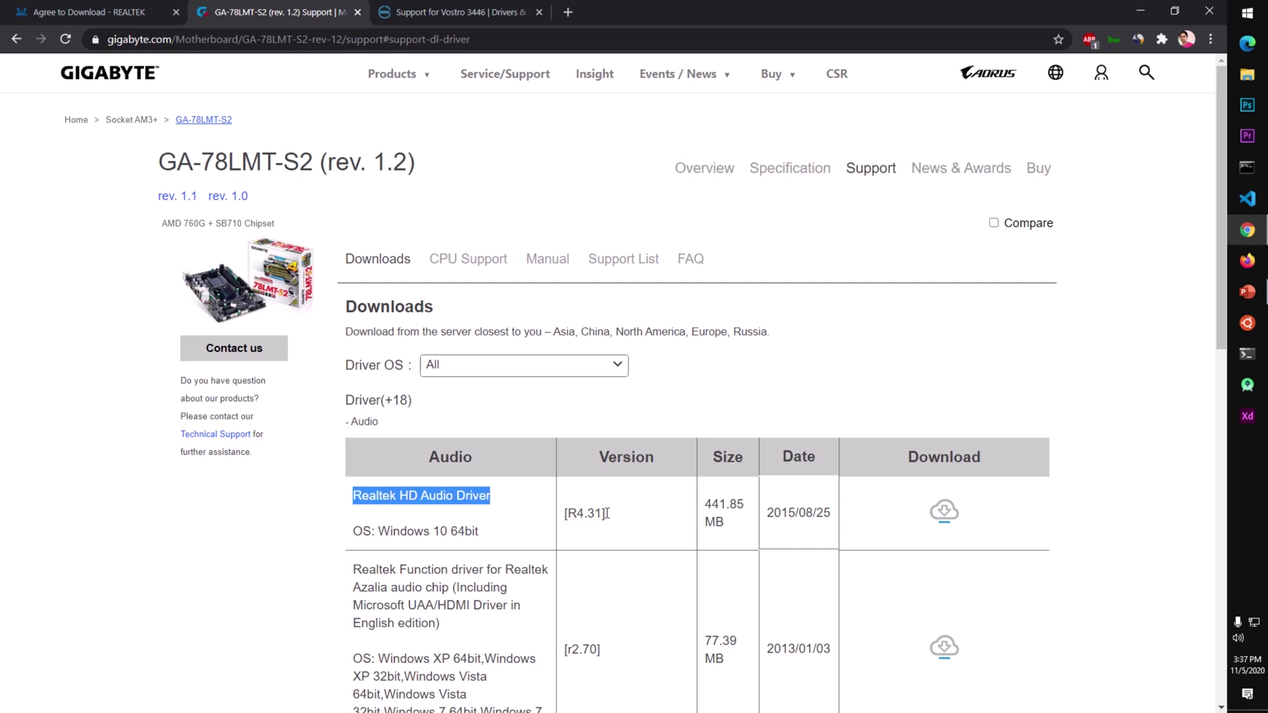
click(756, 481)
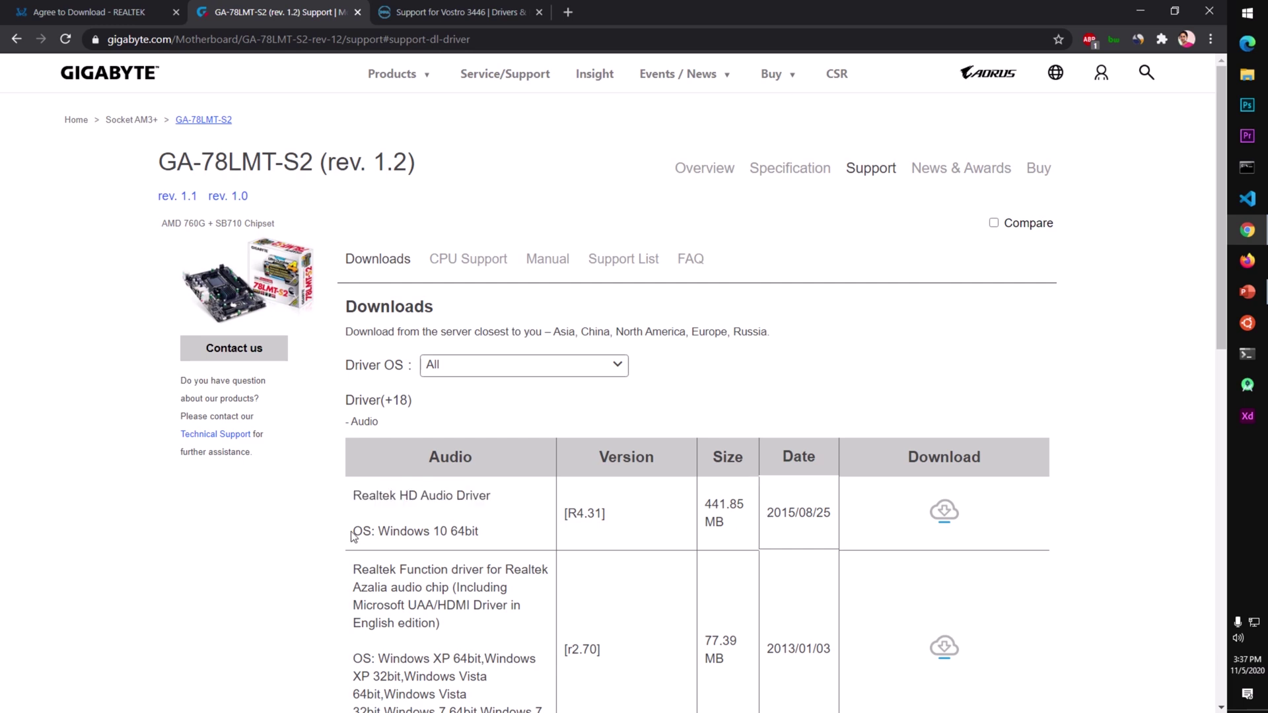
drag(351, 537, 489, 544)
click(515, 540)
- Download the Realtek HD Audio Driver R4.31 zip for Windows 10 64bit
scroll(555, 533, down, 2)
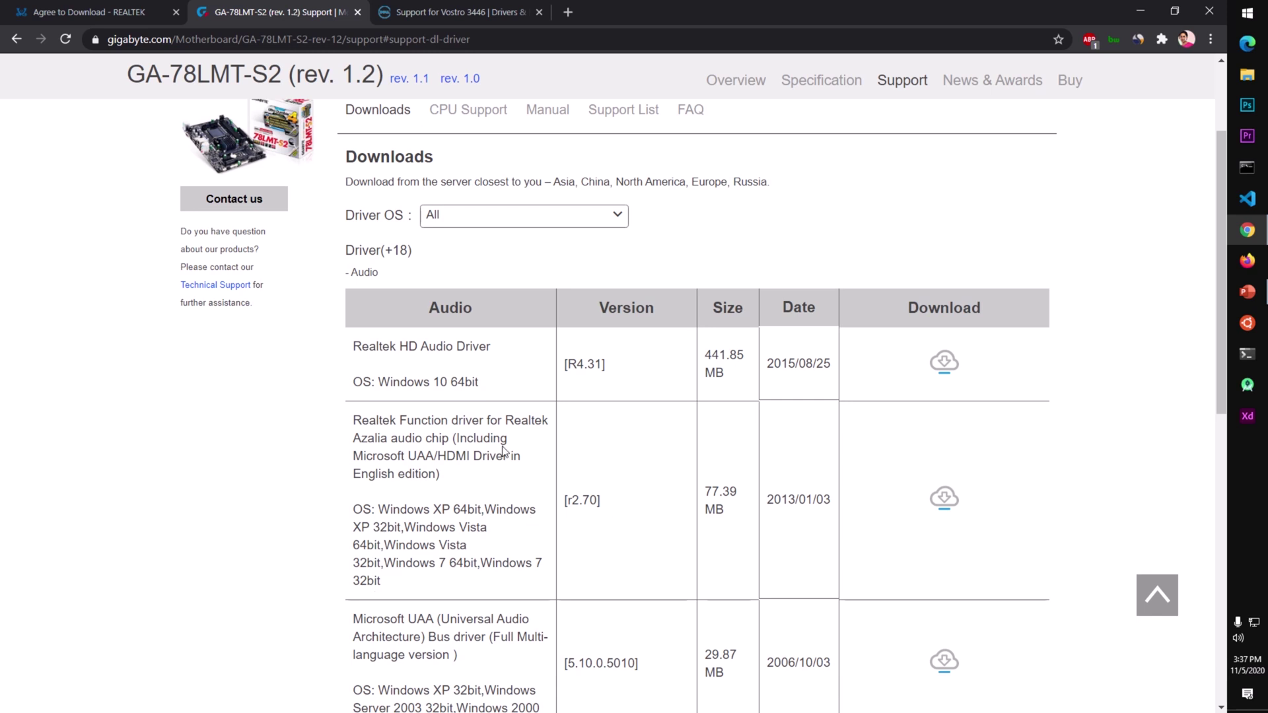
drag(355, 376, 495, 388)
click(518, 387)
scroll(514, 456, down, 1)
scroll(513, 461, down, 1)
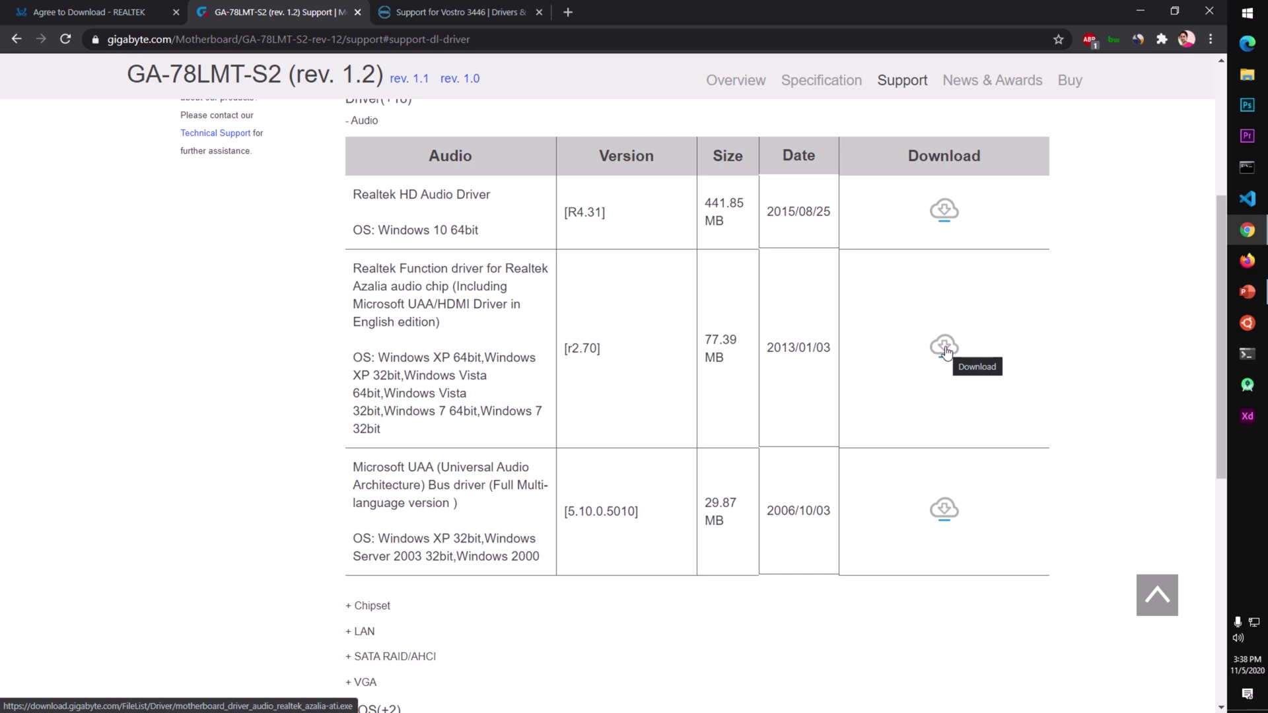
click(945, 210)
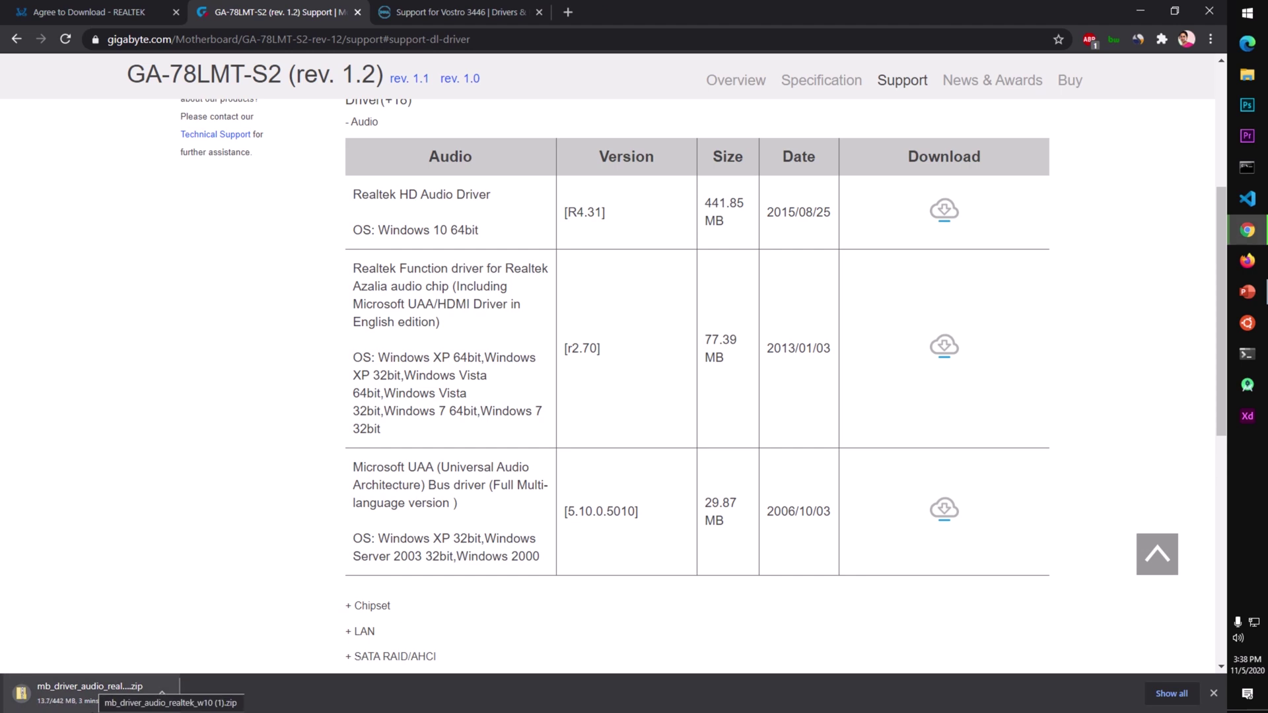
scroll(199, 612, down, 3)
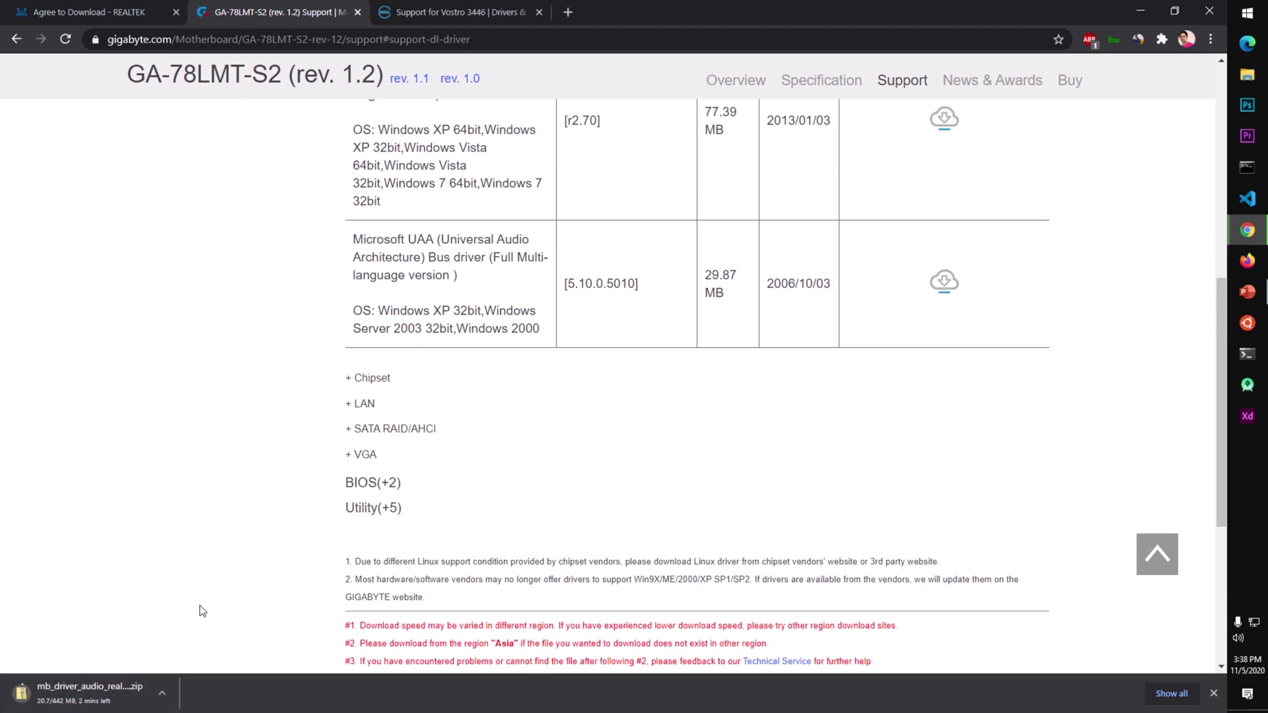
scroll(201, 609, up, 8)
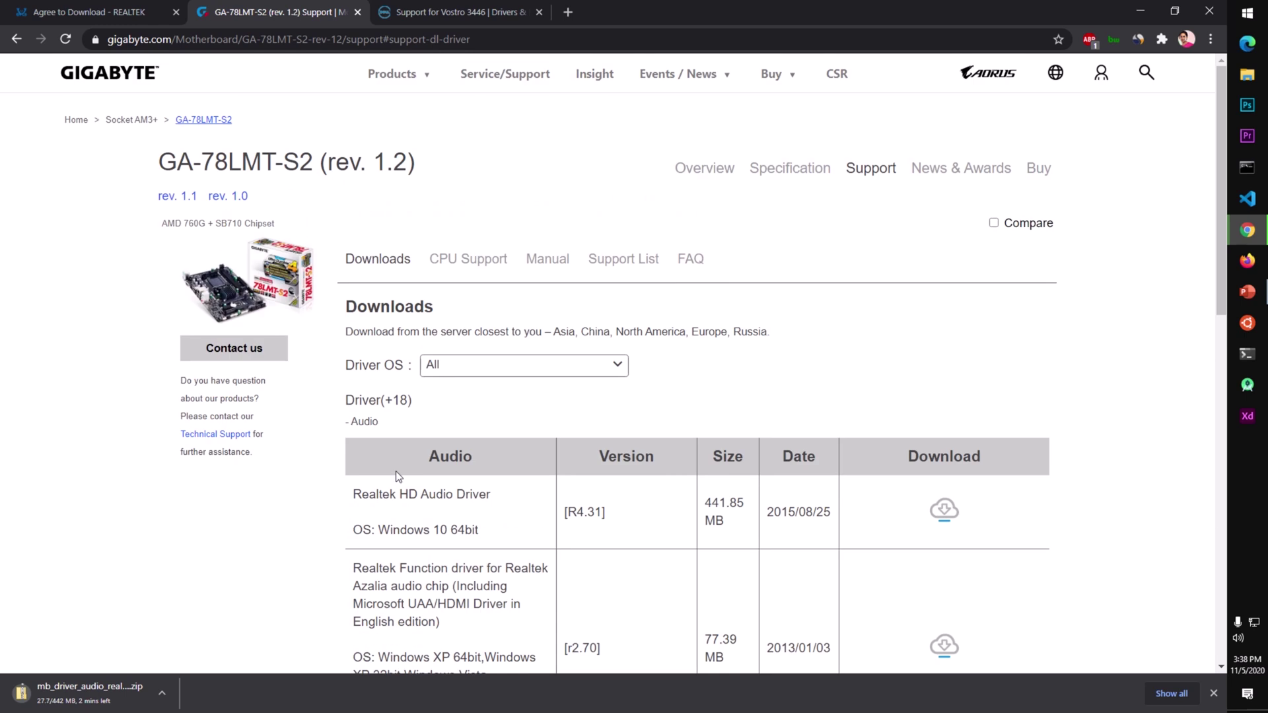
- Set the Driver OS filter to Windows 10 64bit, then switch to the 'Support for Vostro 3446' tab
drag(346, 426, 387, 429)
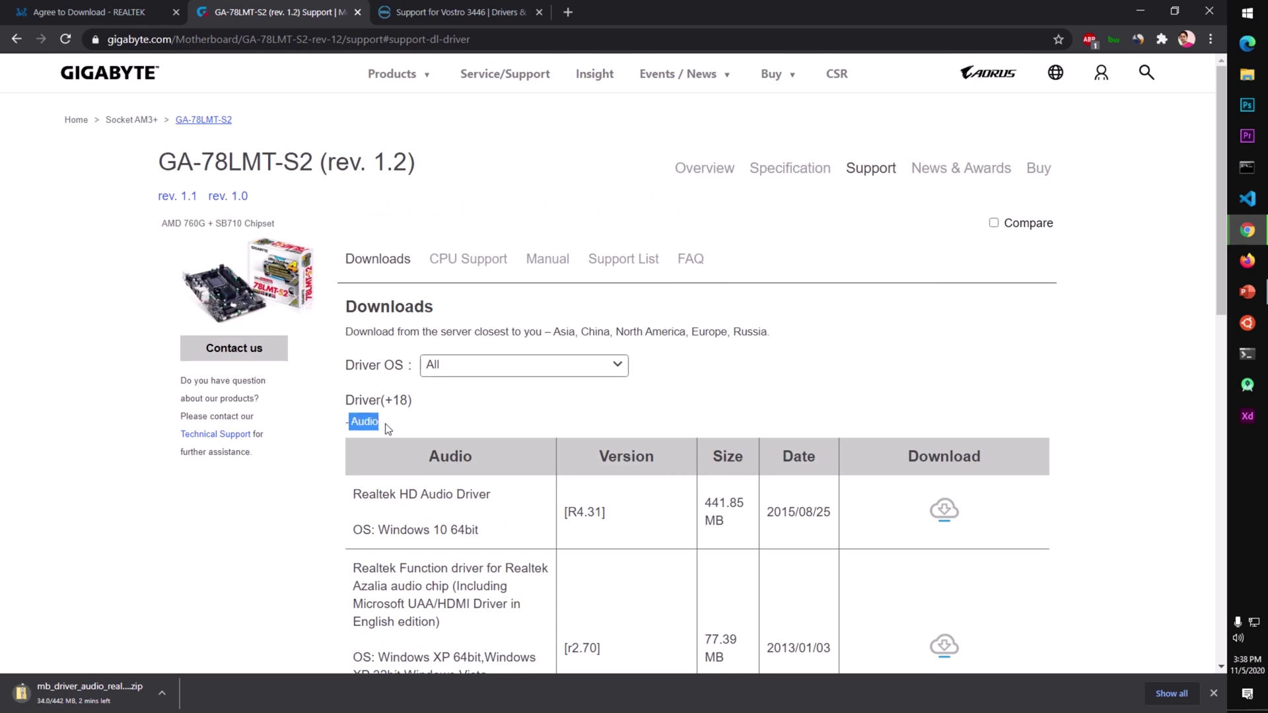
click(427, 428)
click(453, 368)
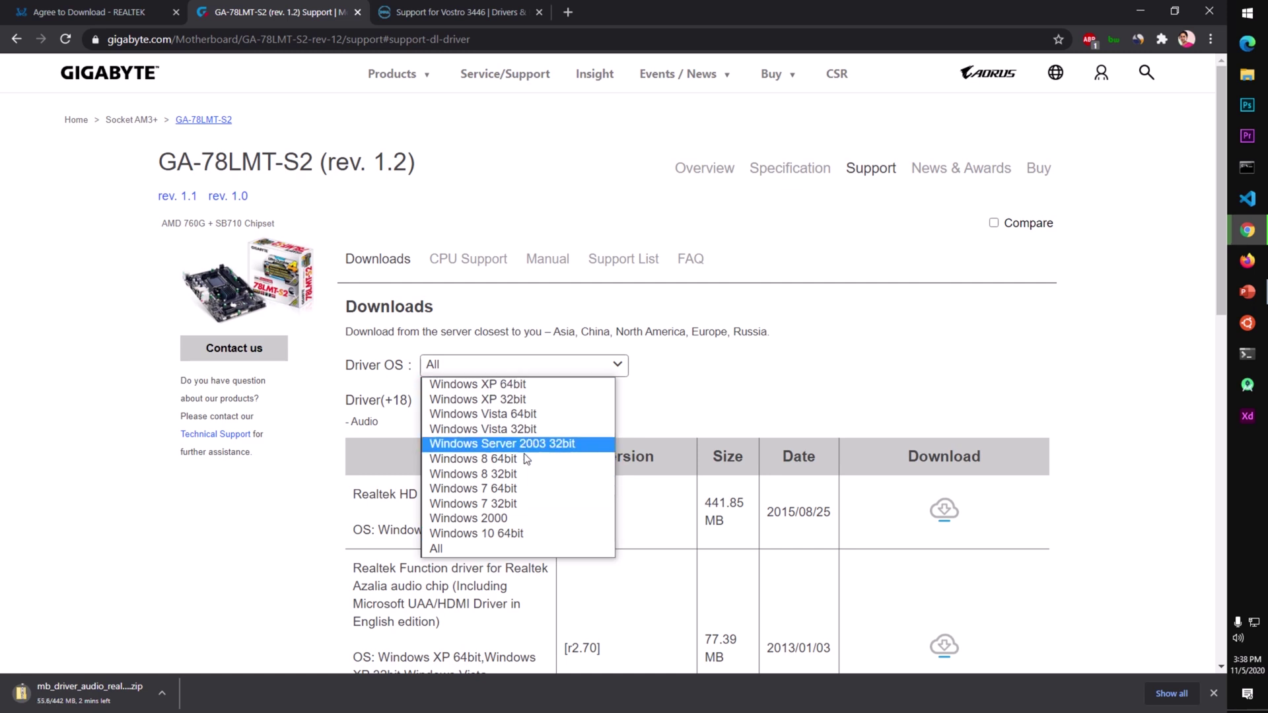
click(517, 532)
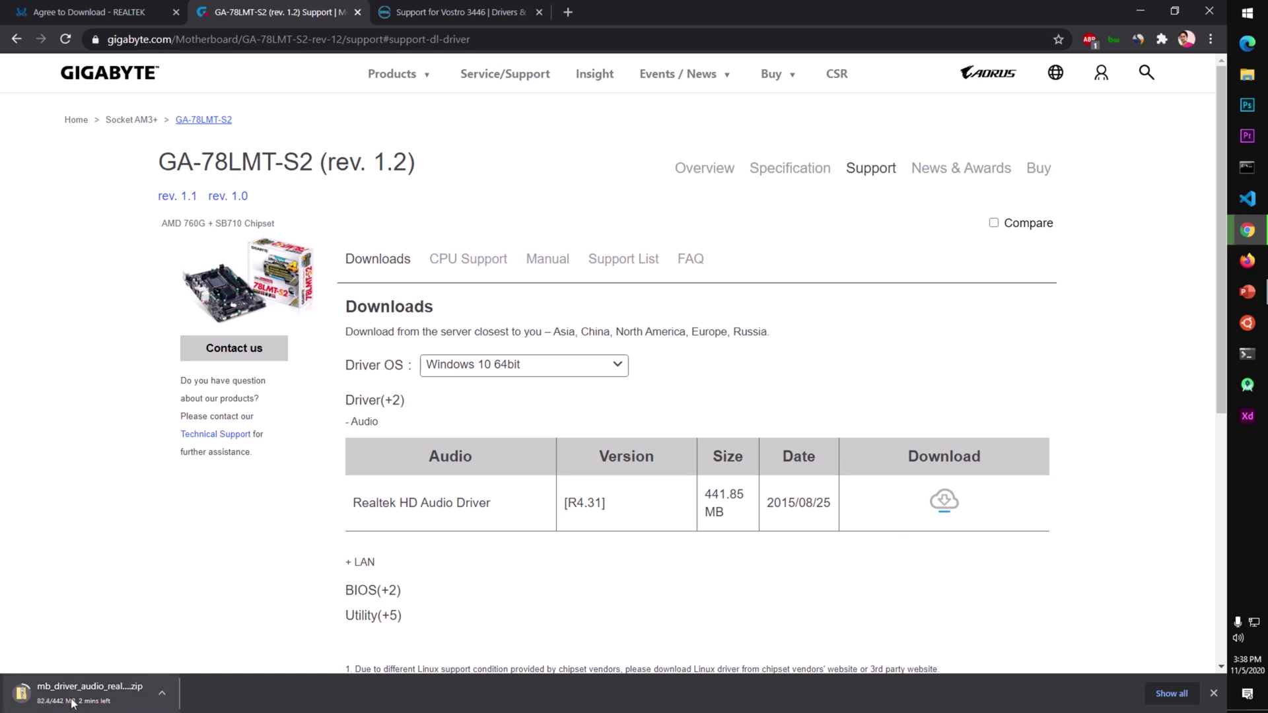
click(402, 20)
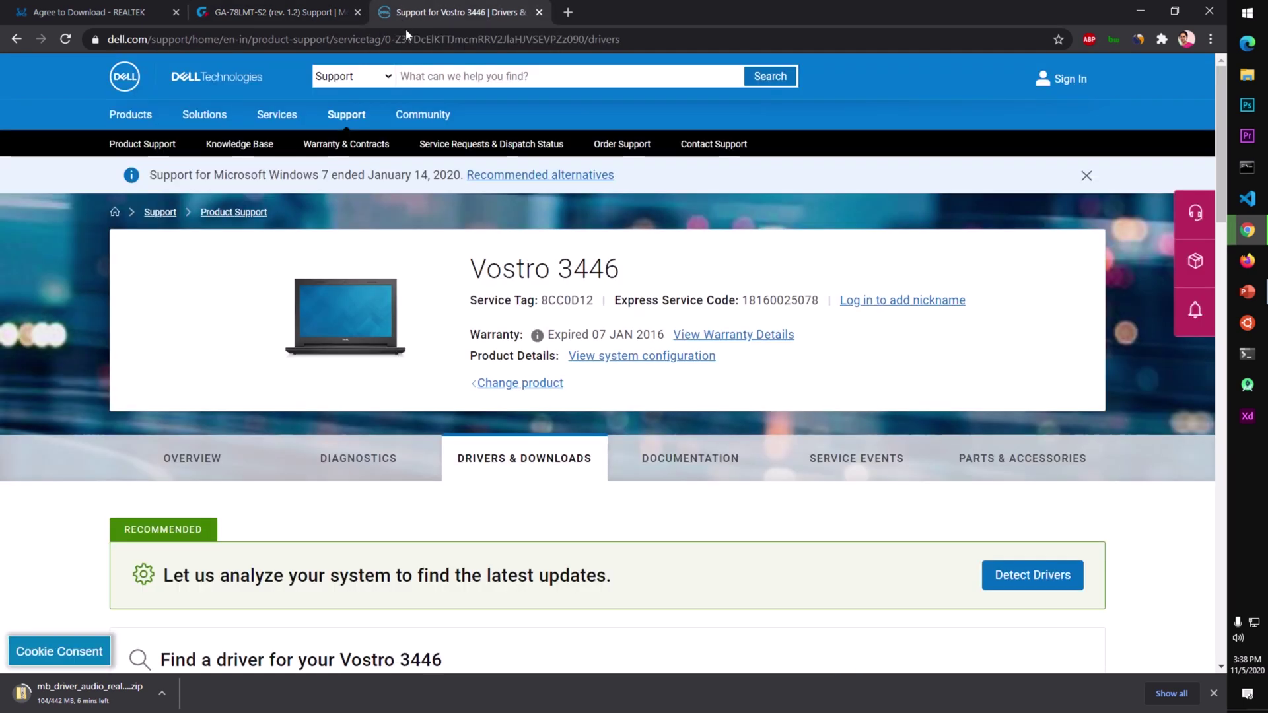
- Go back twice on the Dell page, close that tab and open a new tab
click(16, 40)
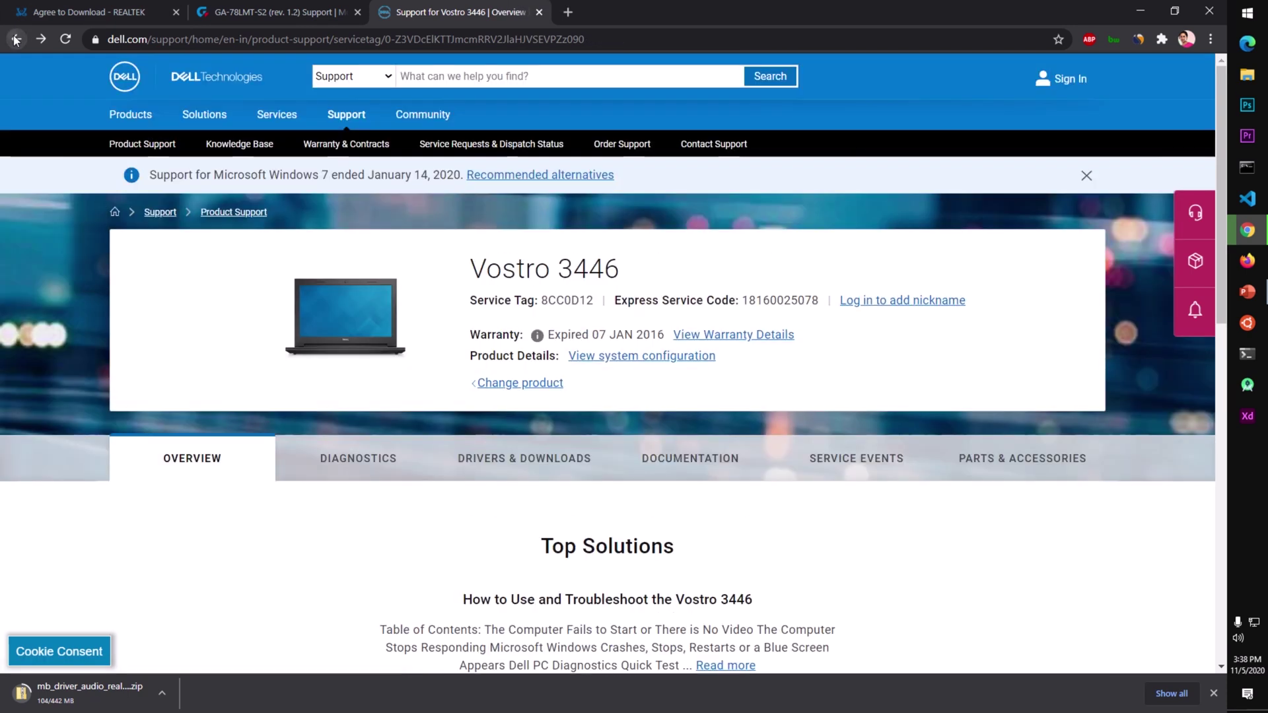
click(15, 40)
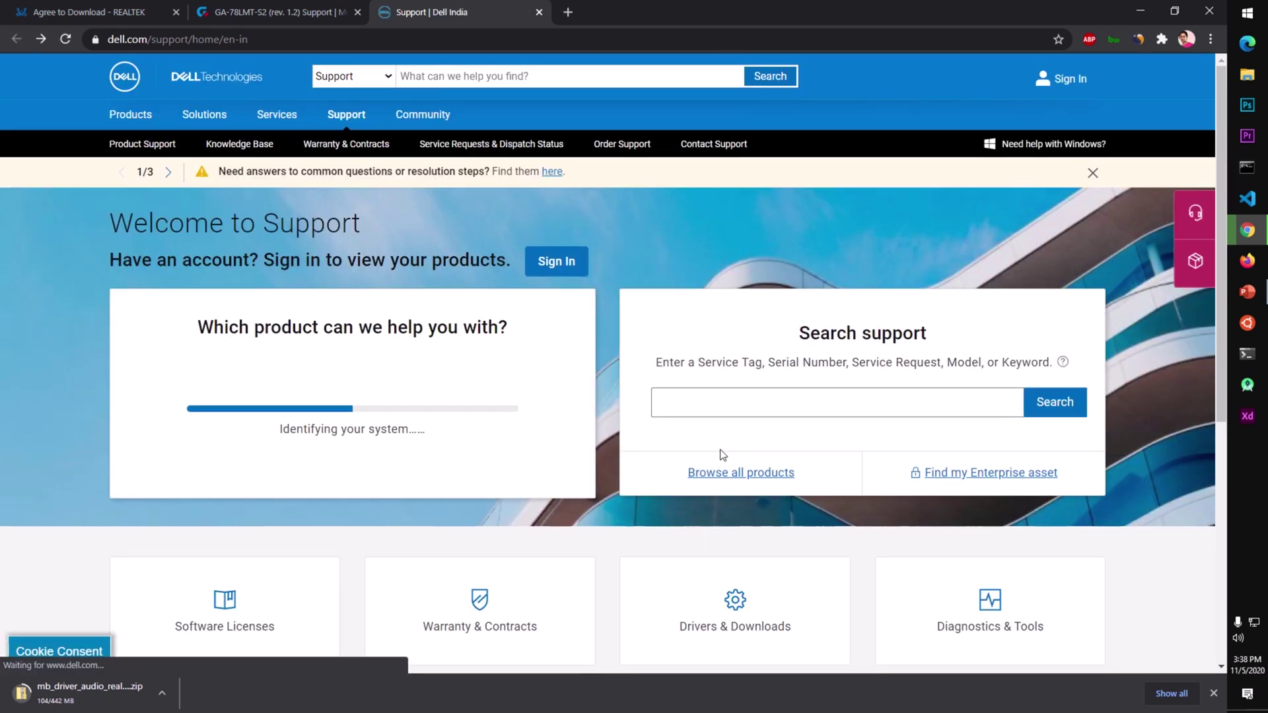
click(540, 13)
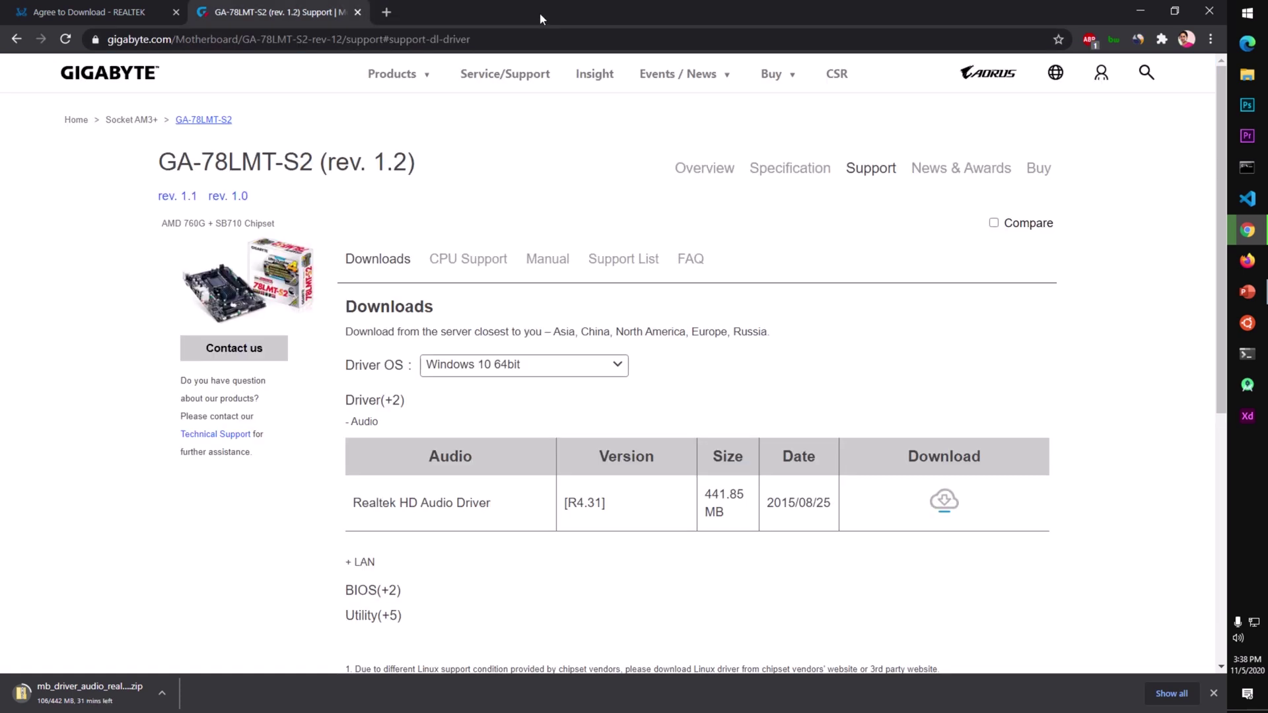
click(392, 13)
- Search Google for 'dell service tag' and open 'Support | Dell India' in another tab
click(403, 37)
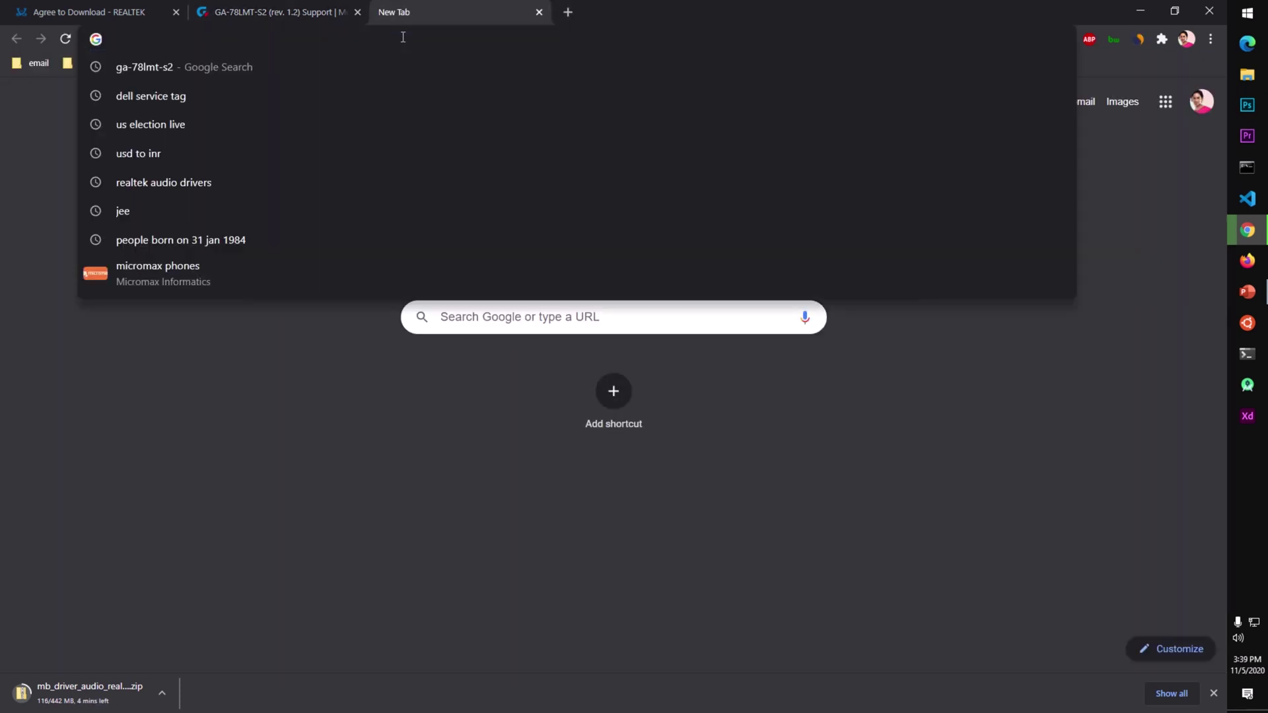
click(342, 446)
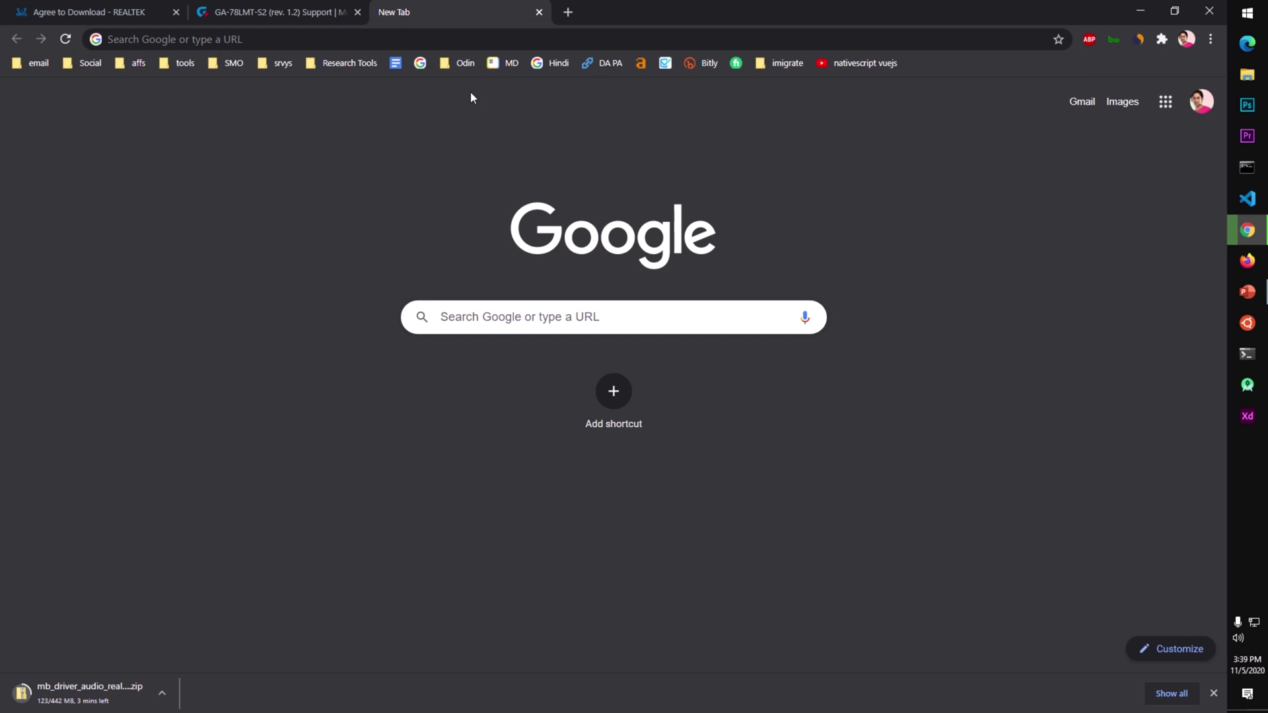
click(463, 42)
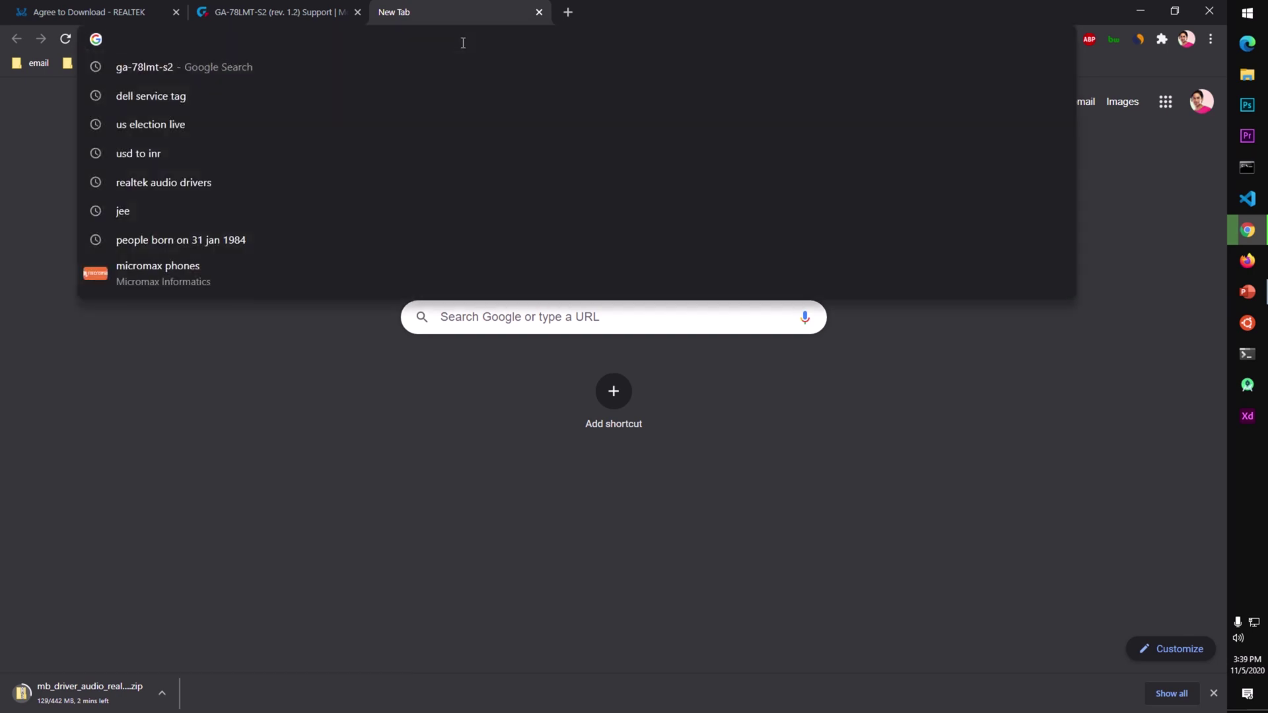
text(dell se)
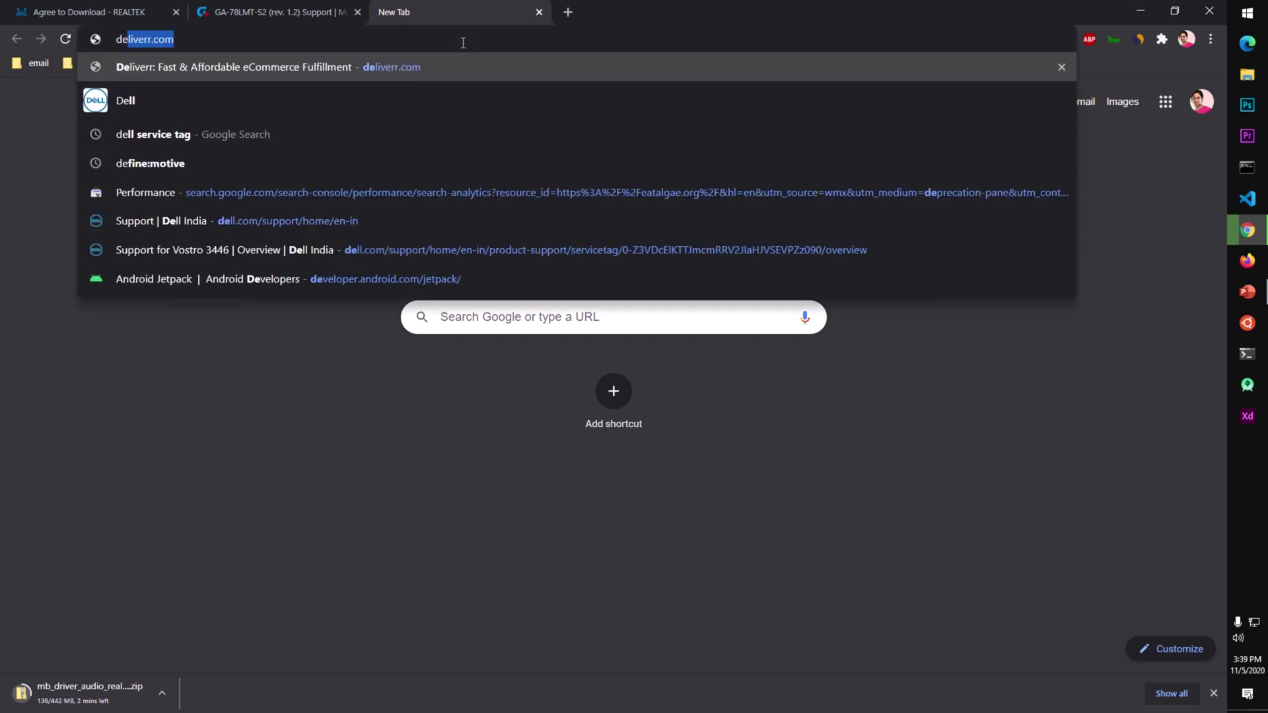
text(r)
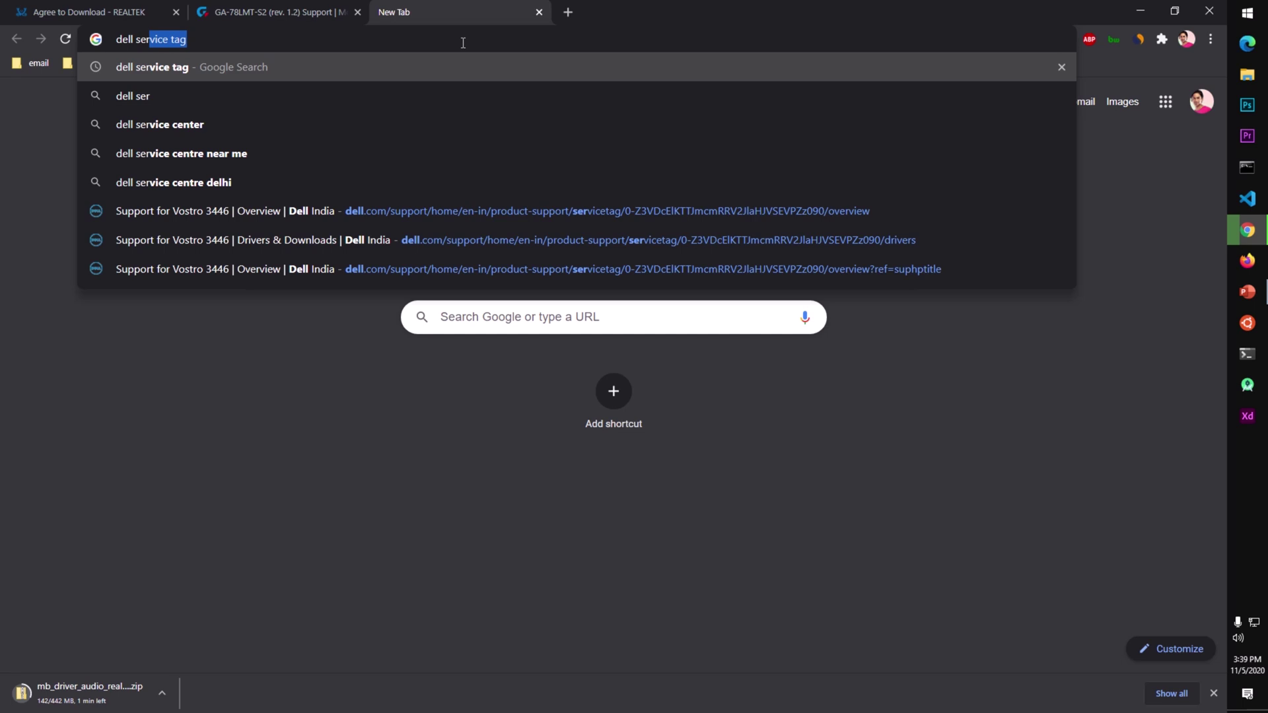
key(Return)
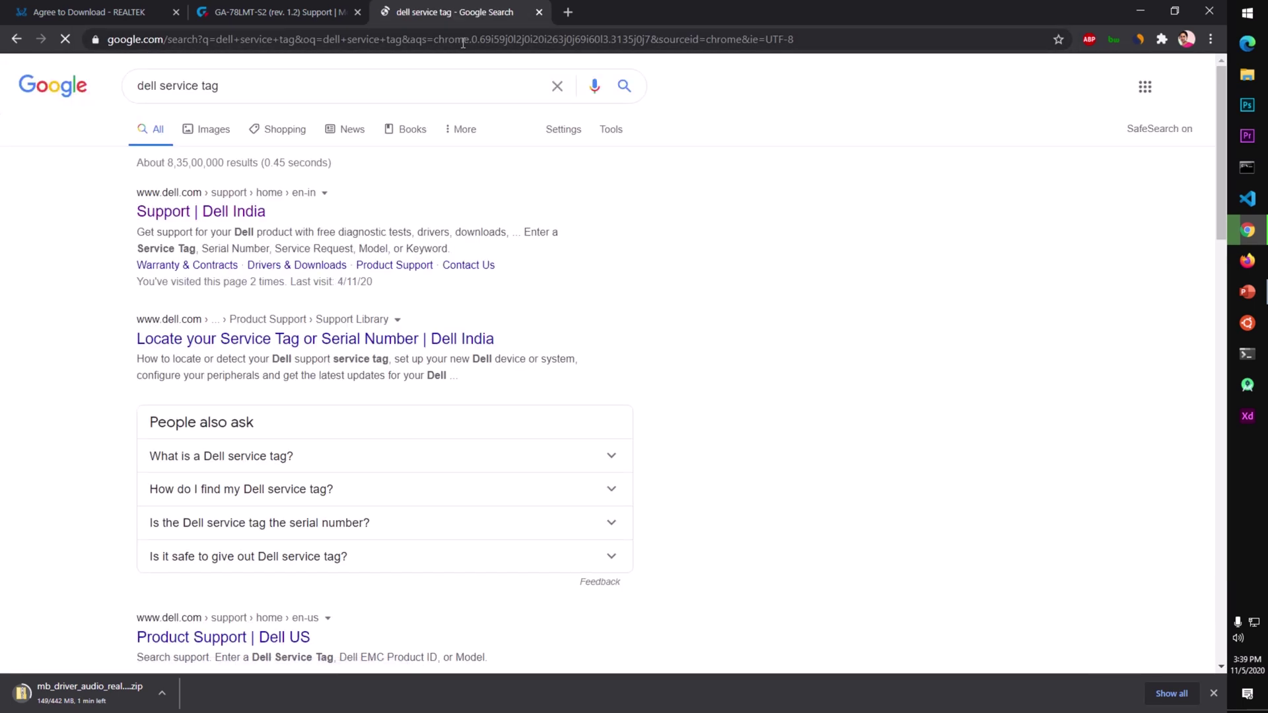
click(225, 220)
mouse_move(540, 9)
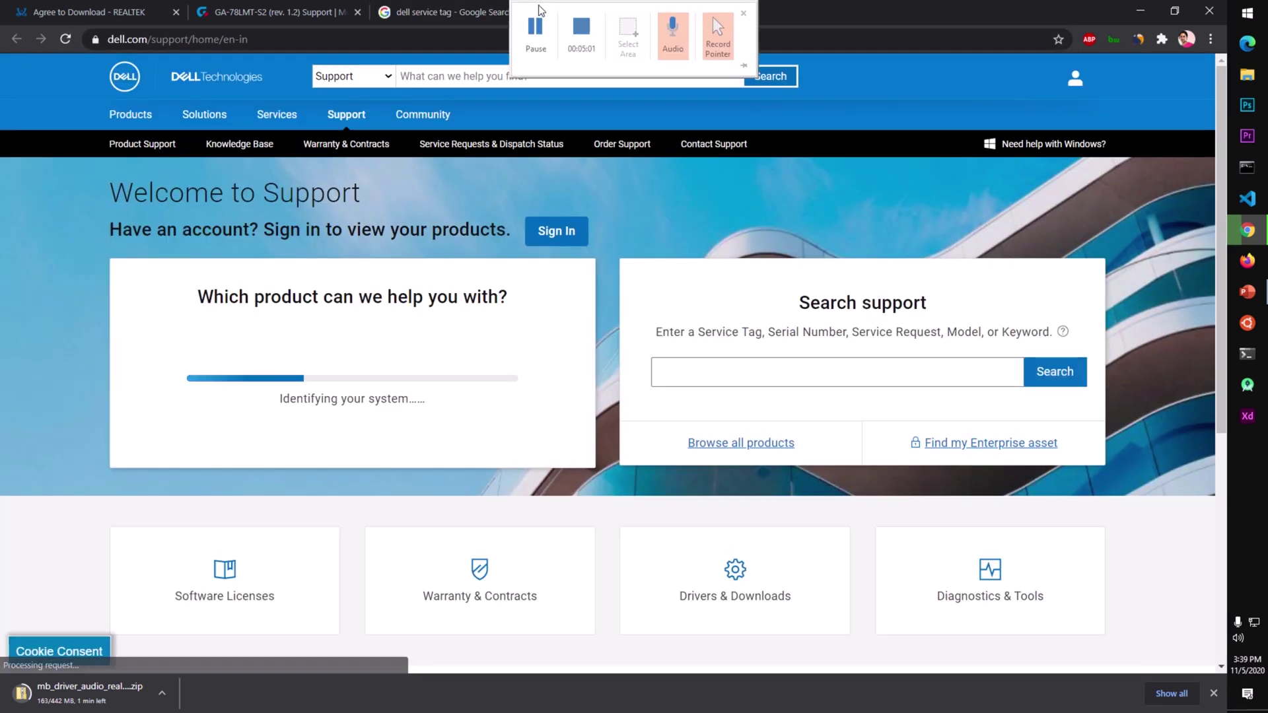
click(413, 9)
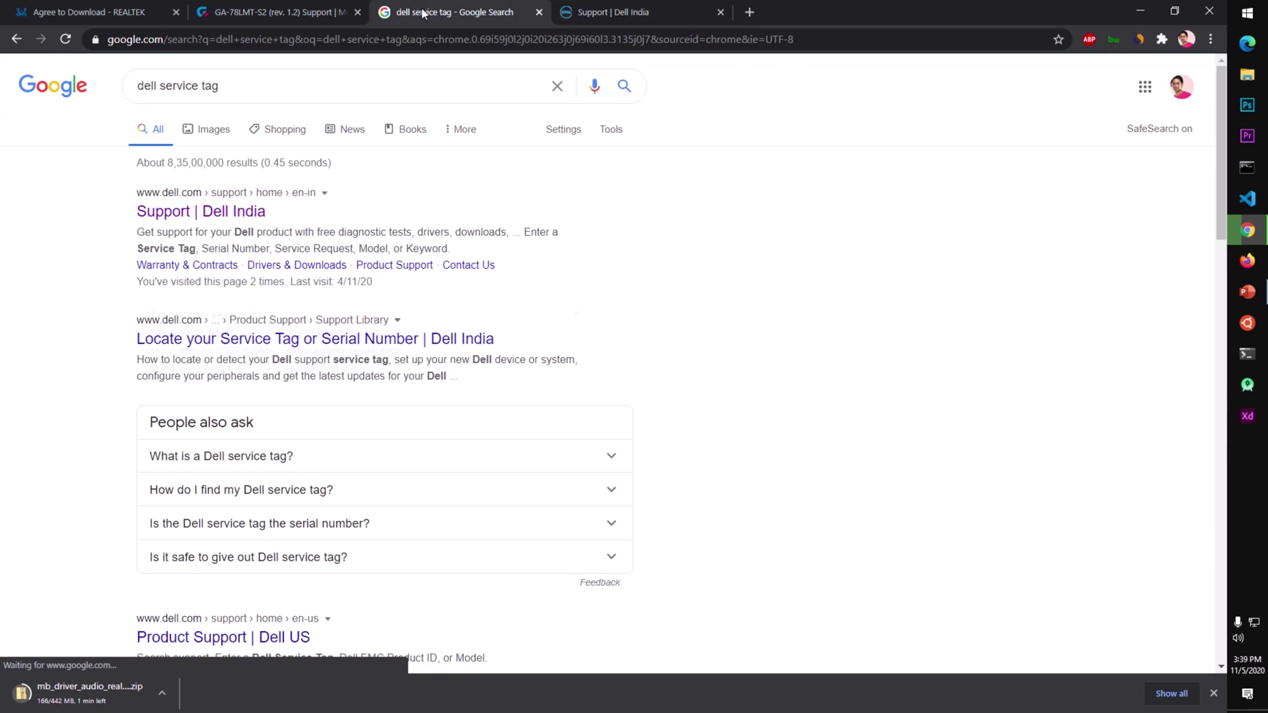
- Close the Google tab and review what Dell's support search accepts: Service Tag, Service Request, Model
click(540, 12)
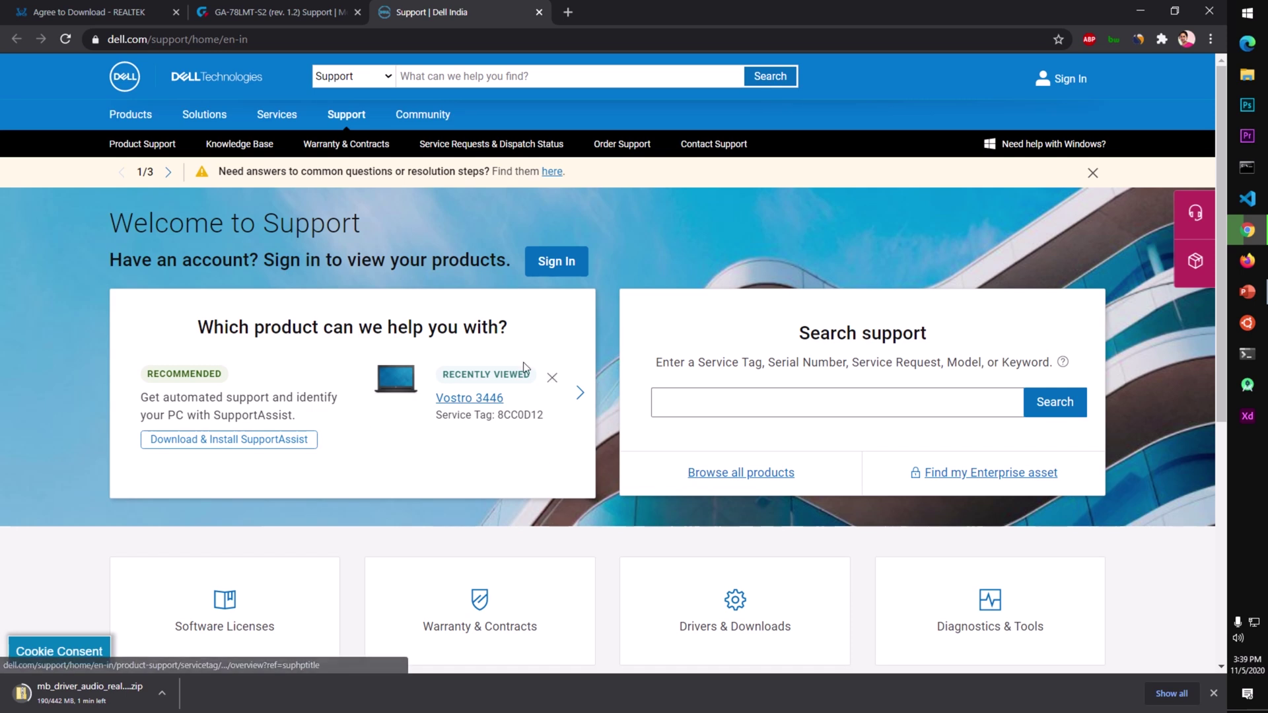
click(714, 403)
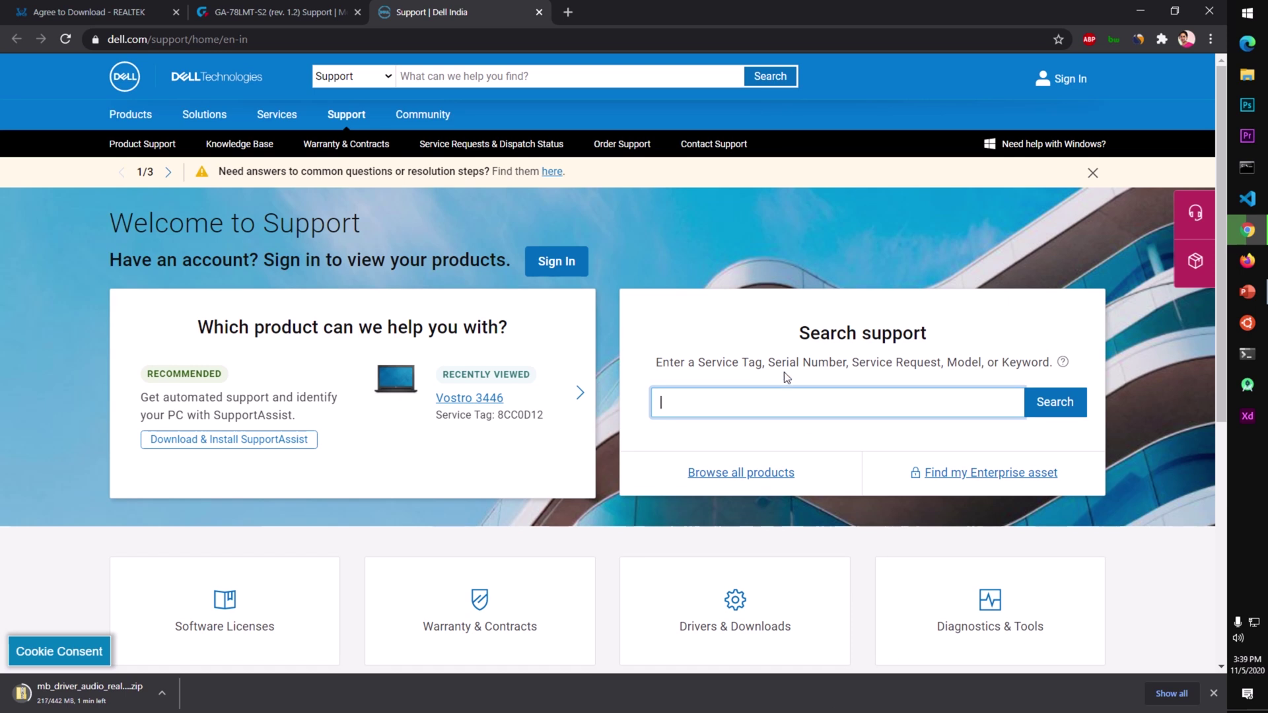
drag(783, 363, 932, 362)
double_click(867, 363)
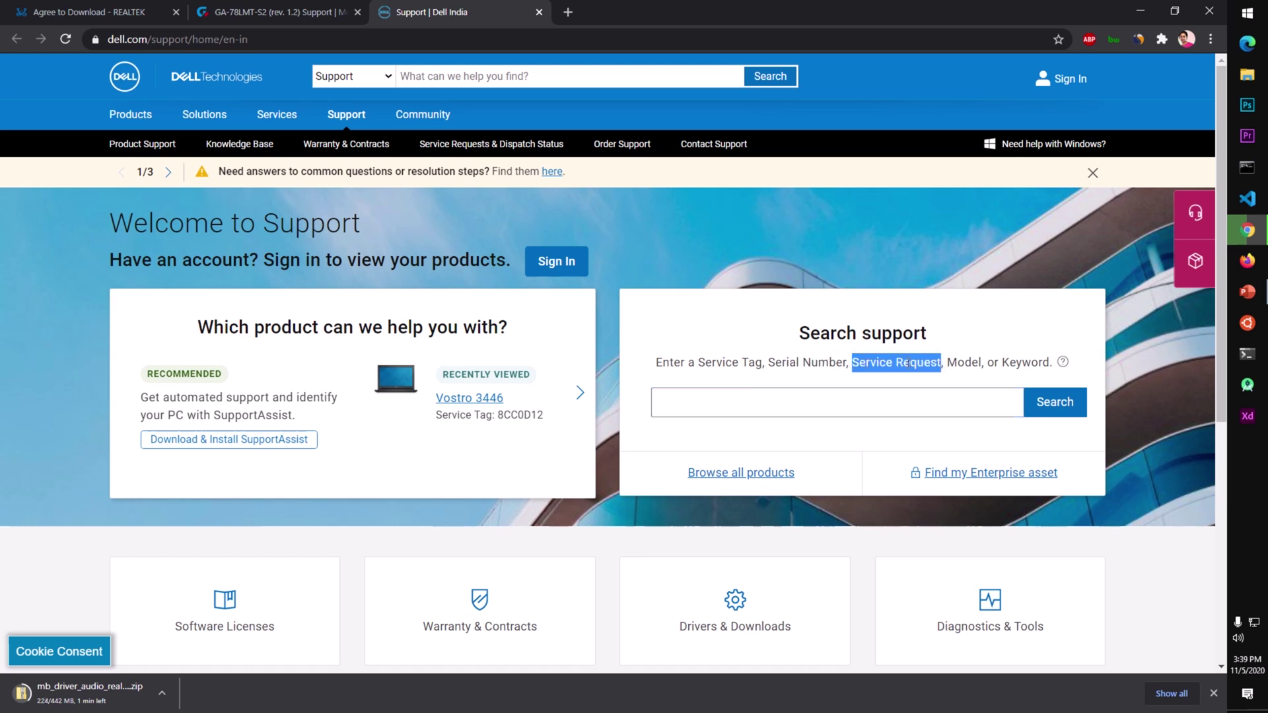
double_click(973, 360)
click(1025, 359)
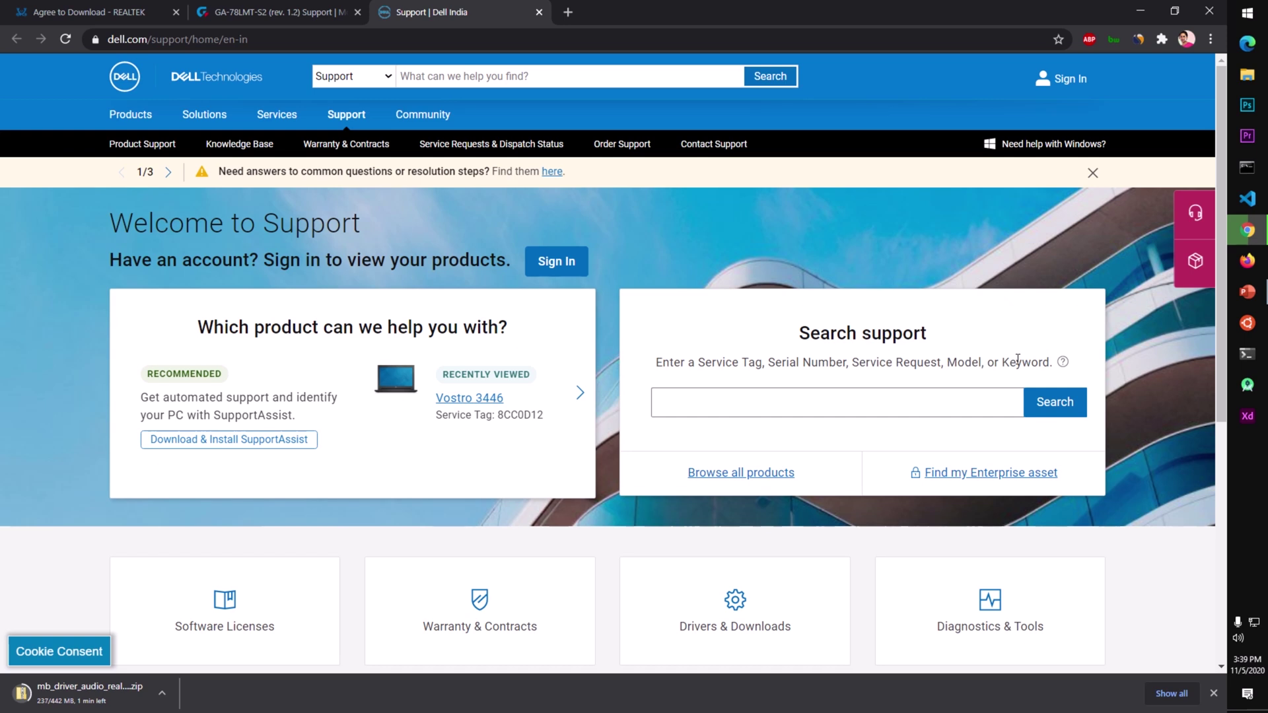
double_click(967, 362)
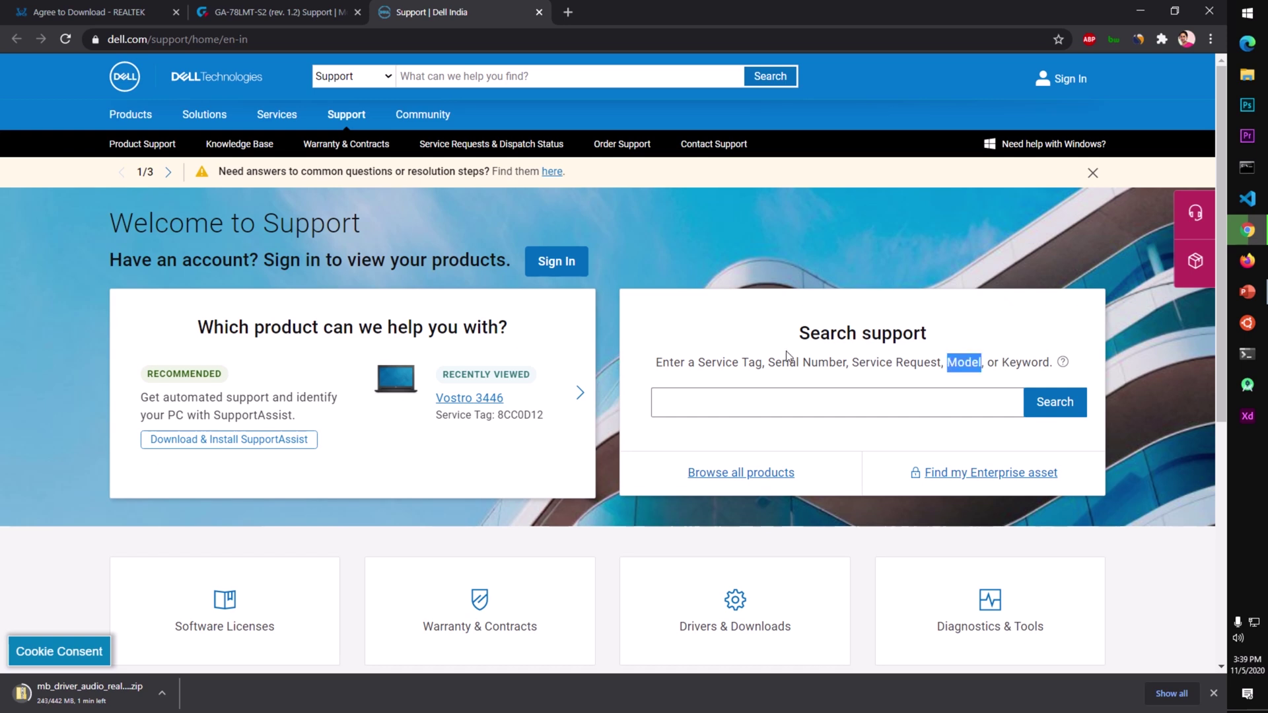
click(760, 395)
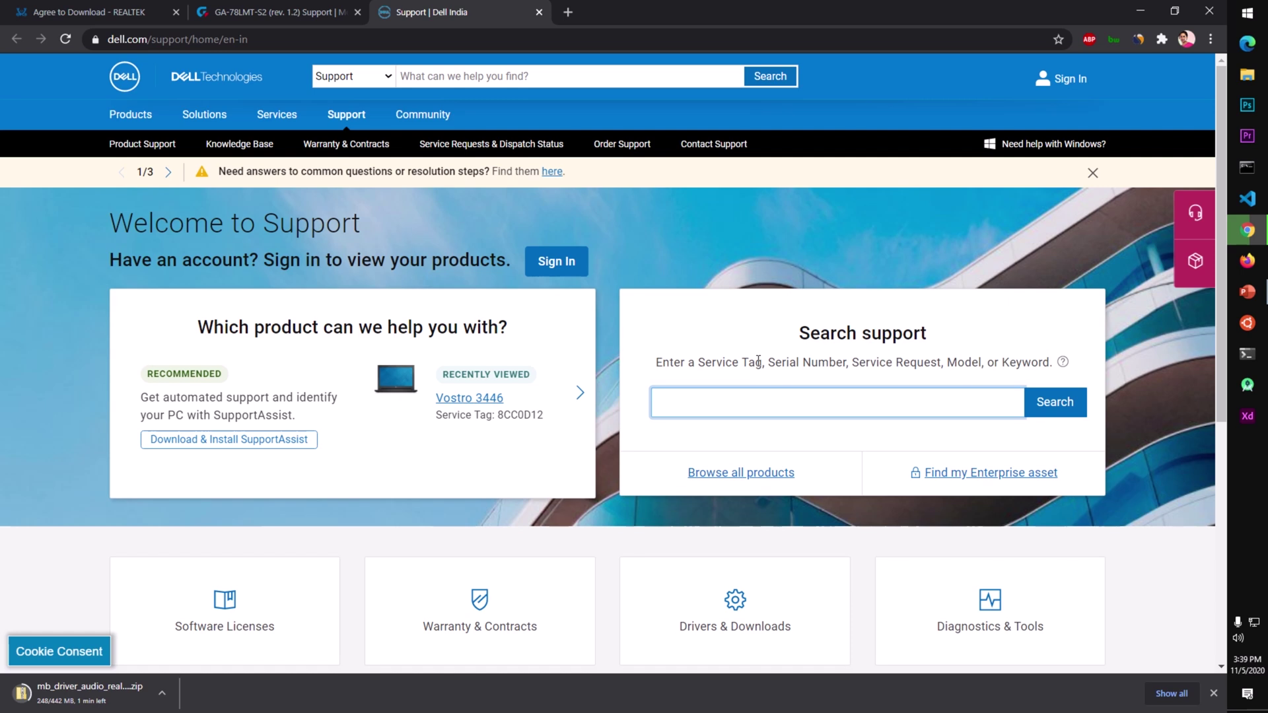
drag(762, 364, 698, 364)
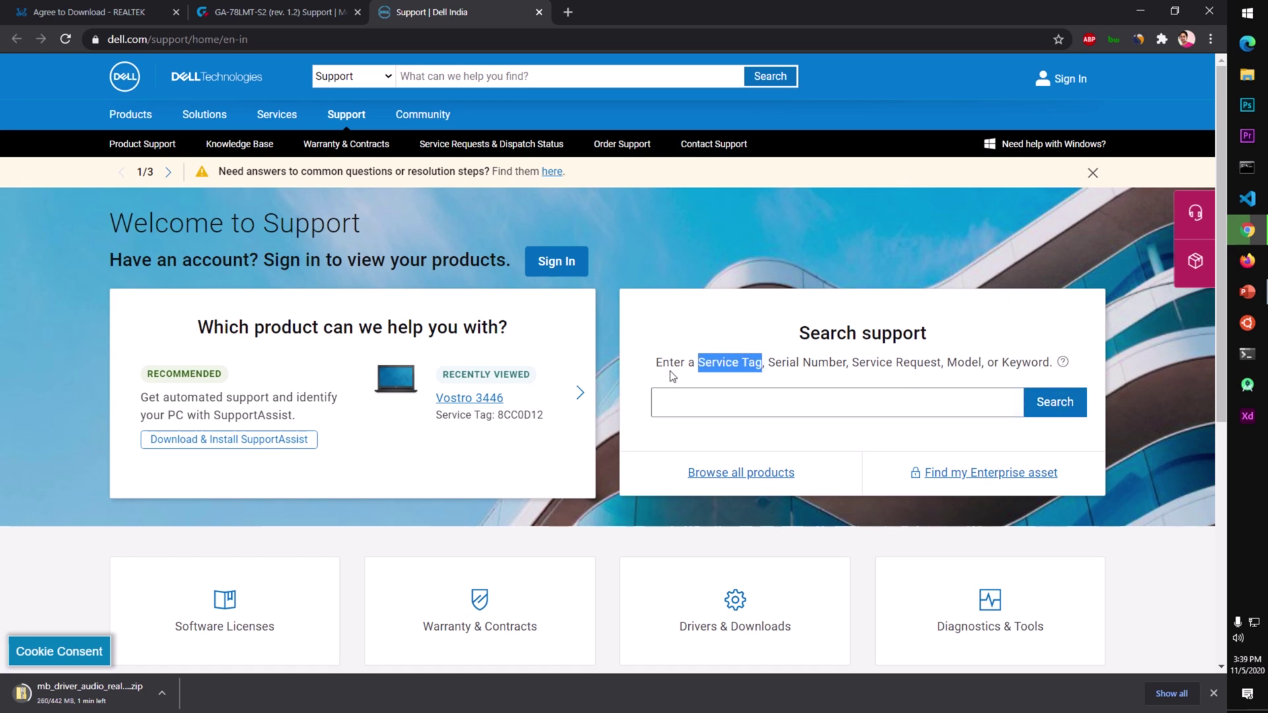
- Copy the Vostro 3446 service tag from Recently Viewed and search support with it
double_click(515, 414)
key(ctrl+c)
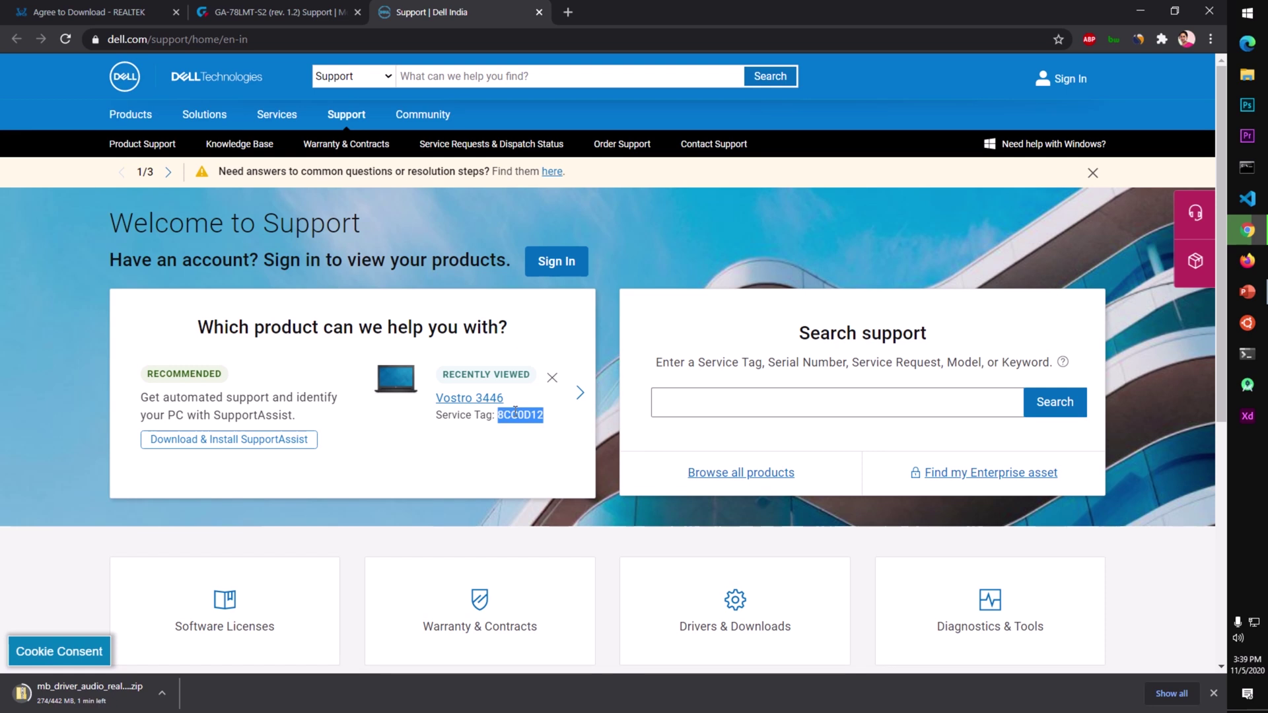
click(700, 408)
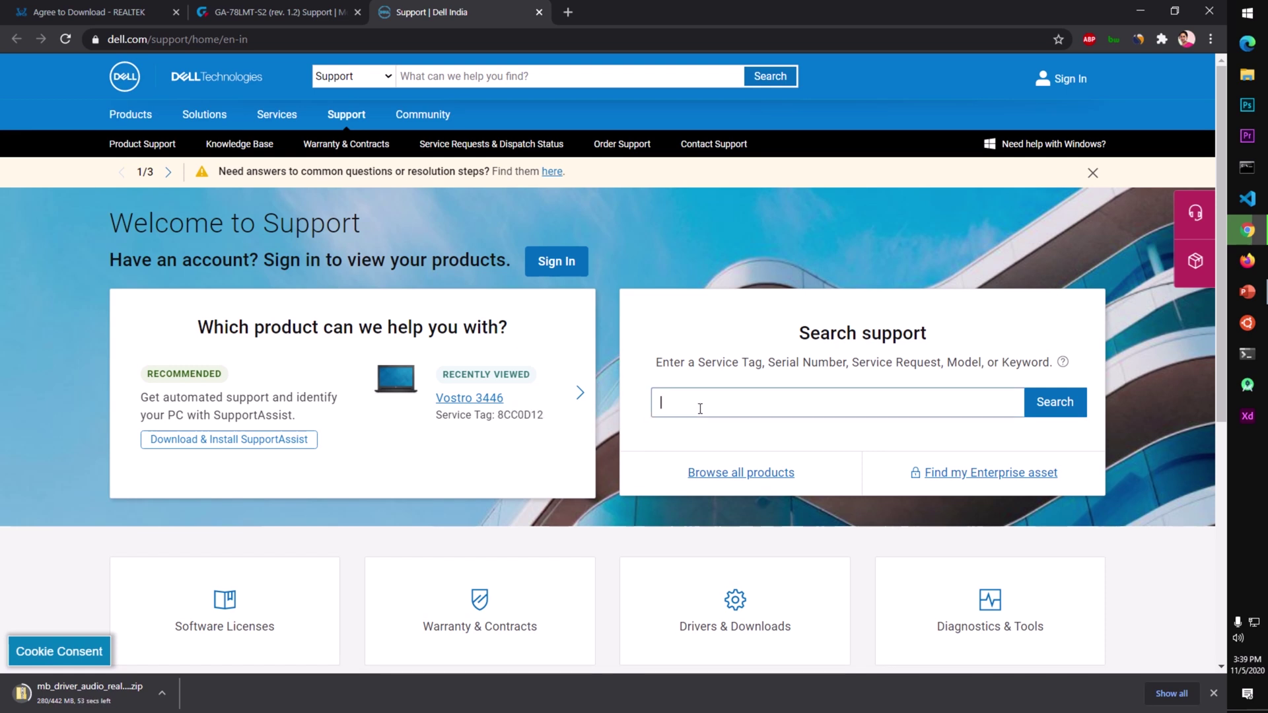
key(ctrl+v)
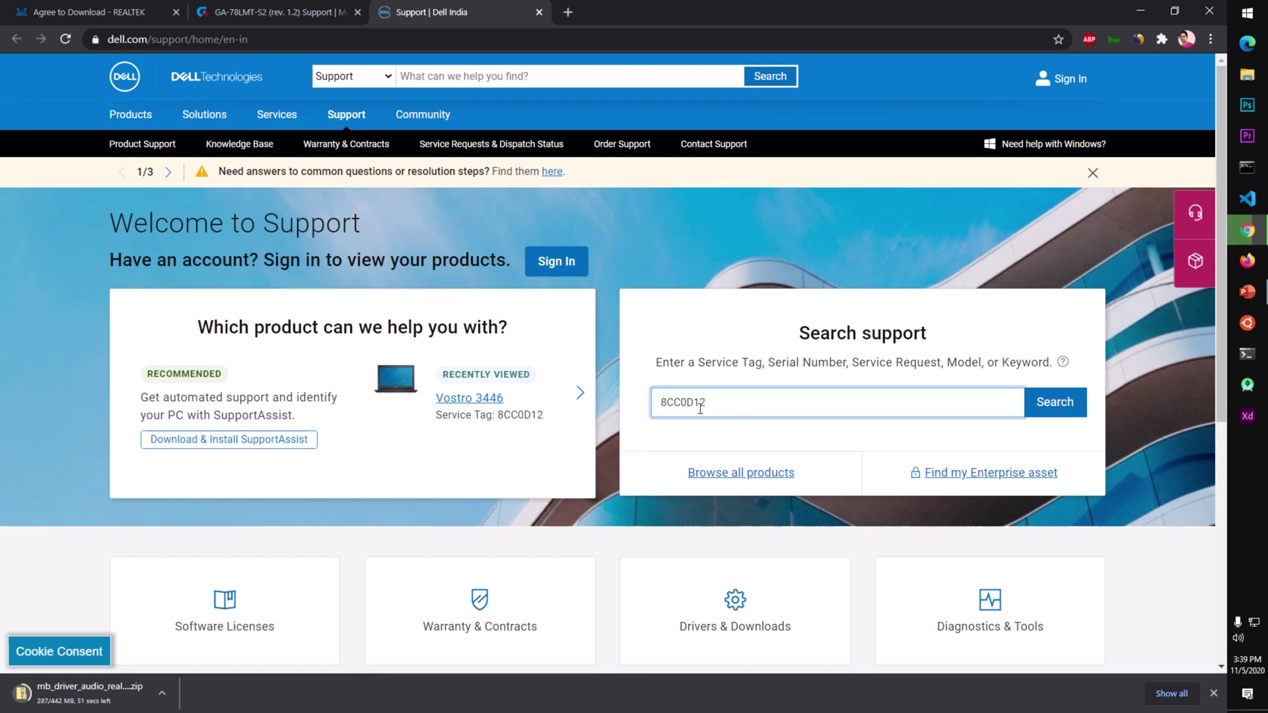
key(Return)
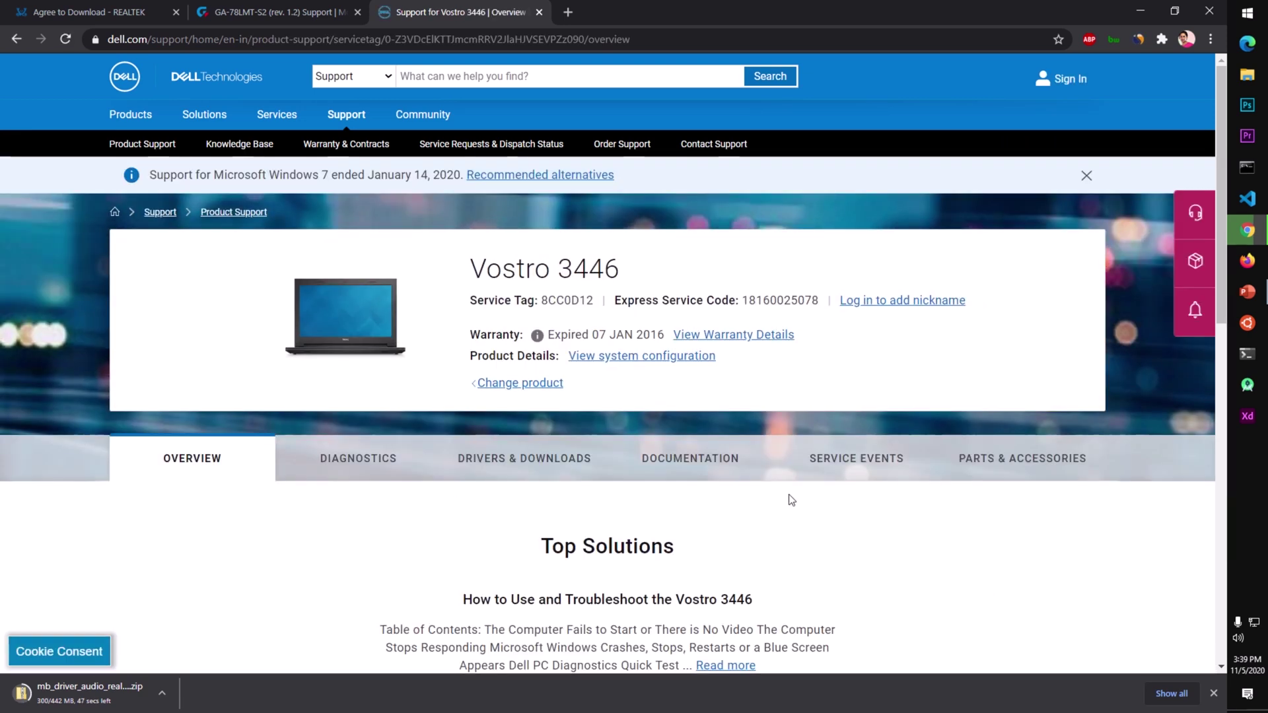
- Open Drivers & Downloads, keeping OS as Windows 10, 64-bit and format as All
click(500, 462)
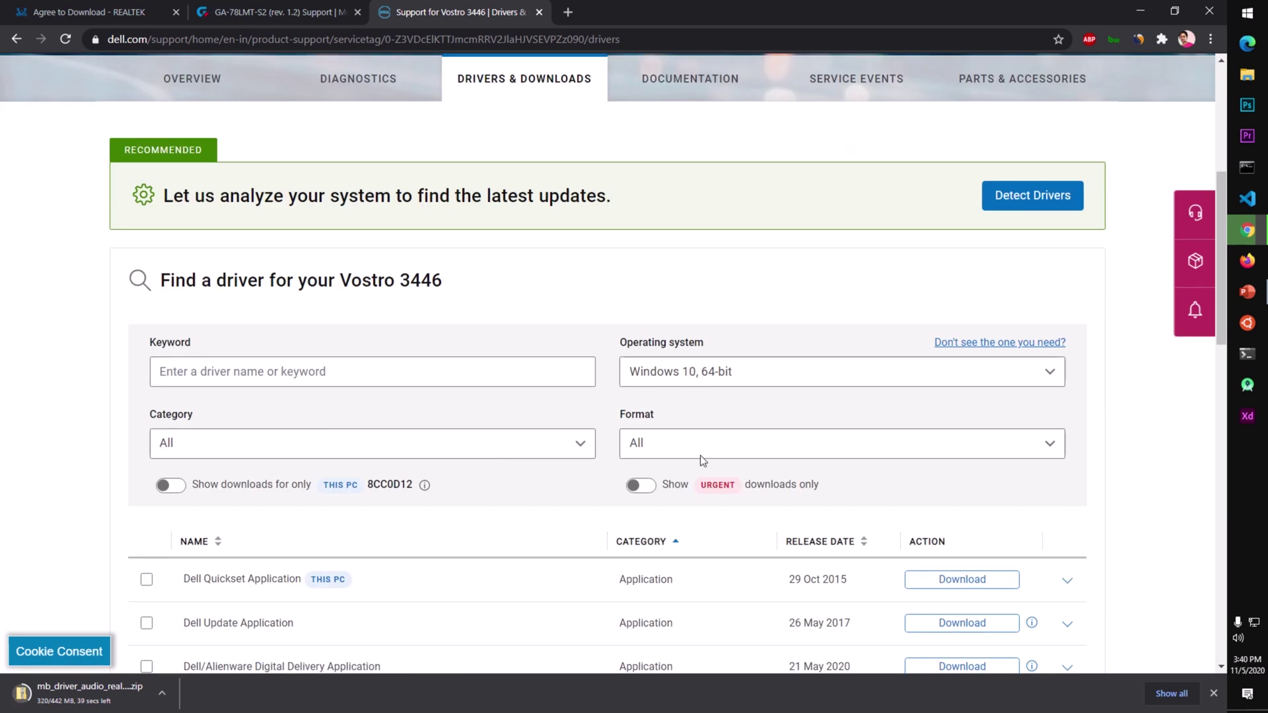
click(706, 385)
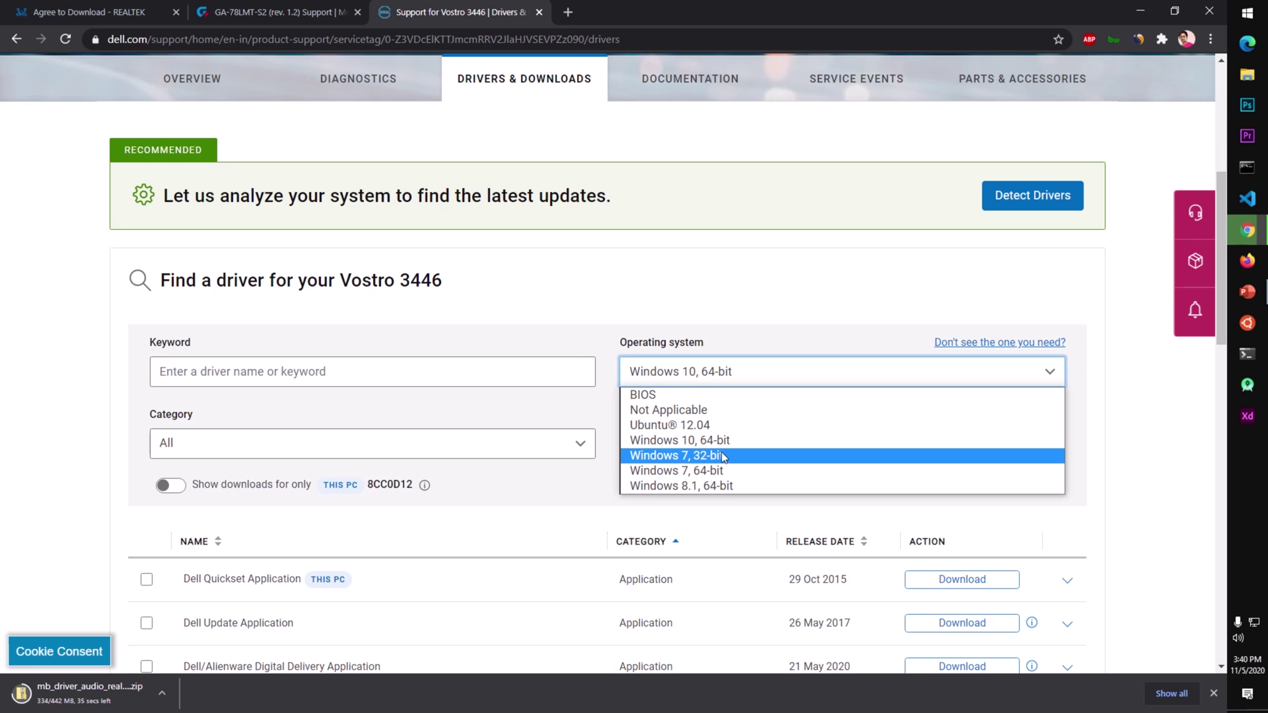
click(723, 441)
click(719, 387)
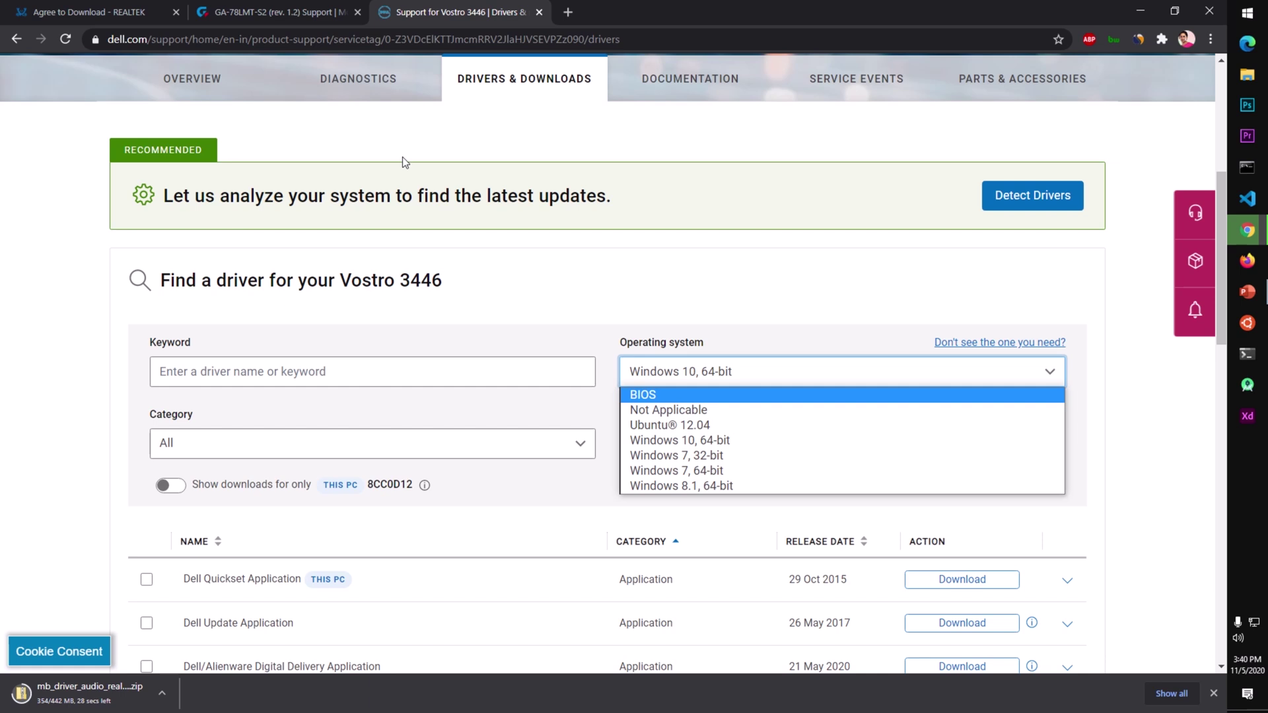
click(721, 438)
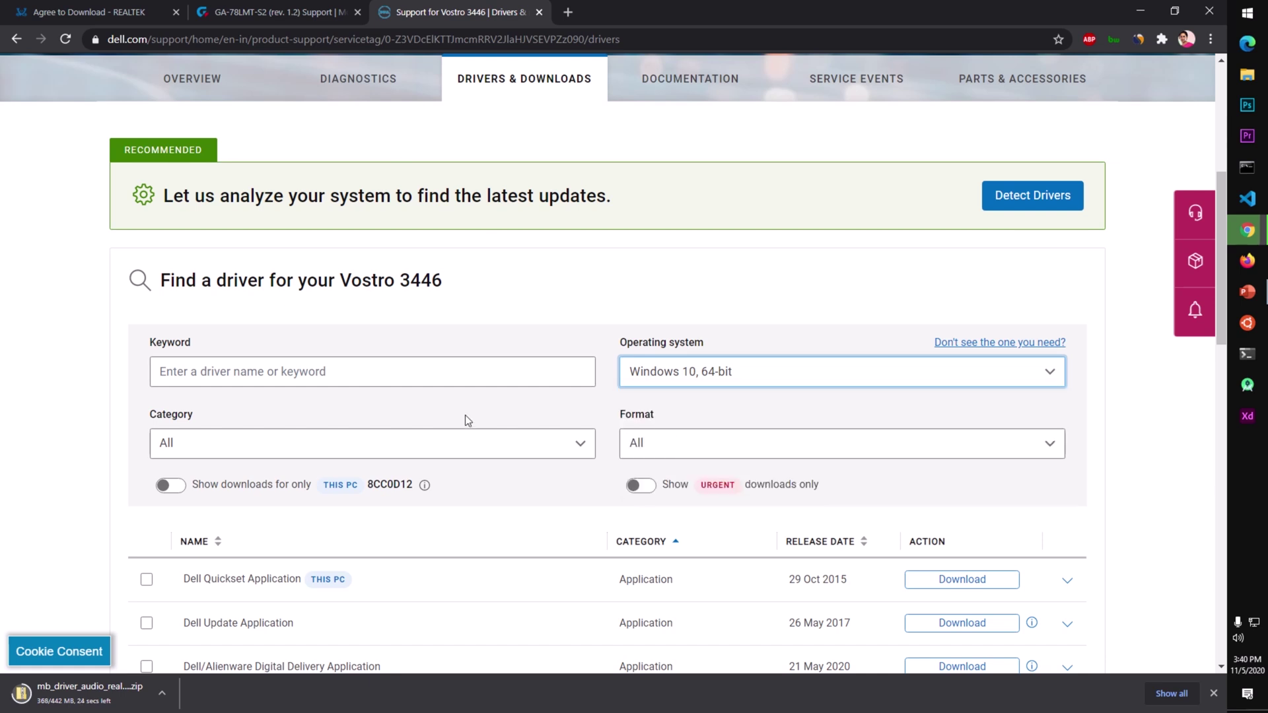
scroll(280, 403, down, 3)
scroll(280, 410, up, 3)
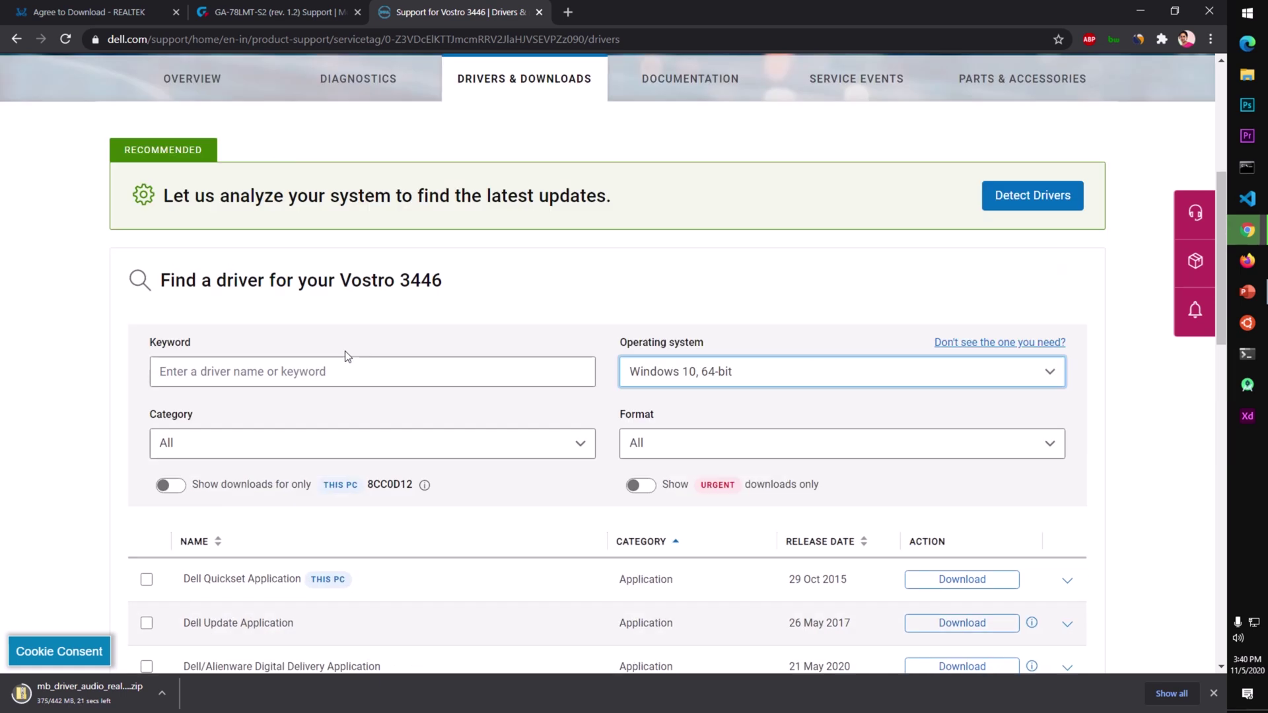
click(665, 448)
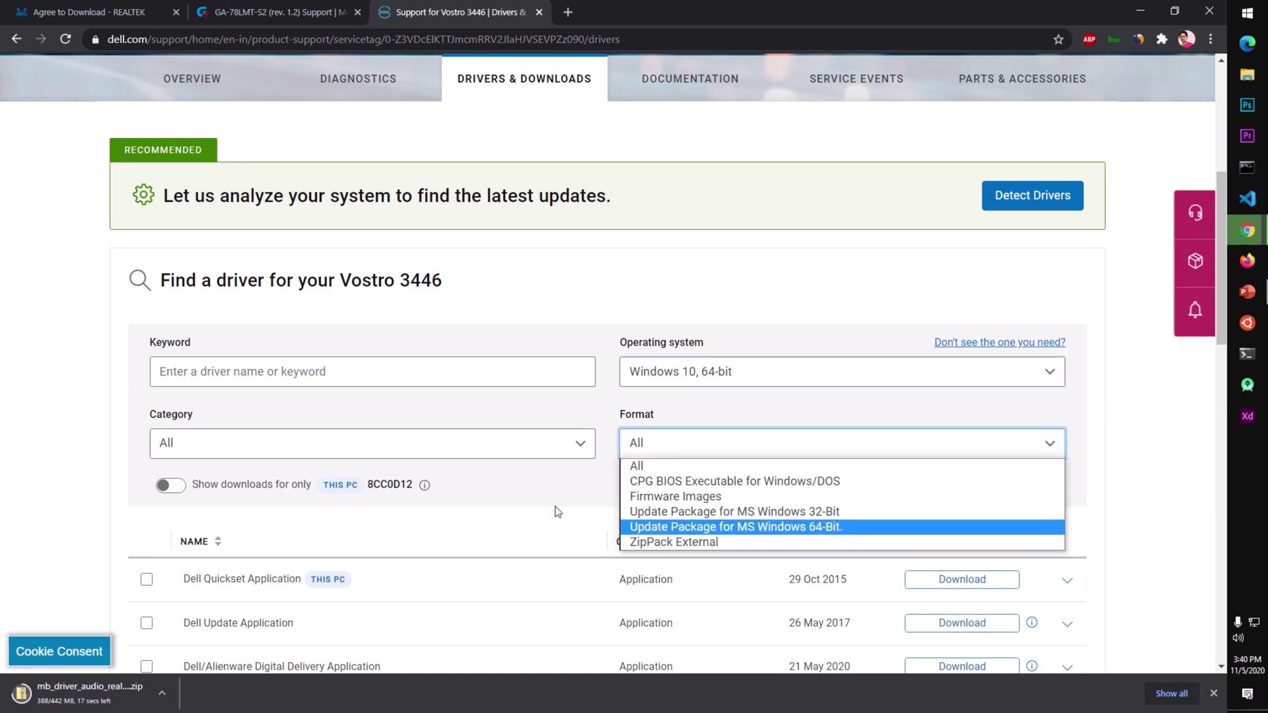
click(533, 489)
scroll(533, 489, down, 5)
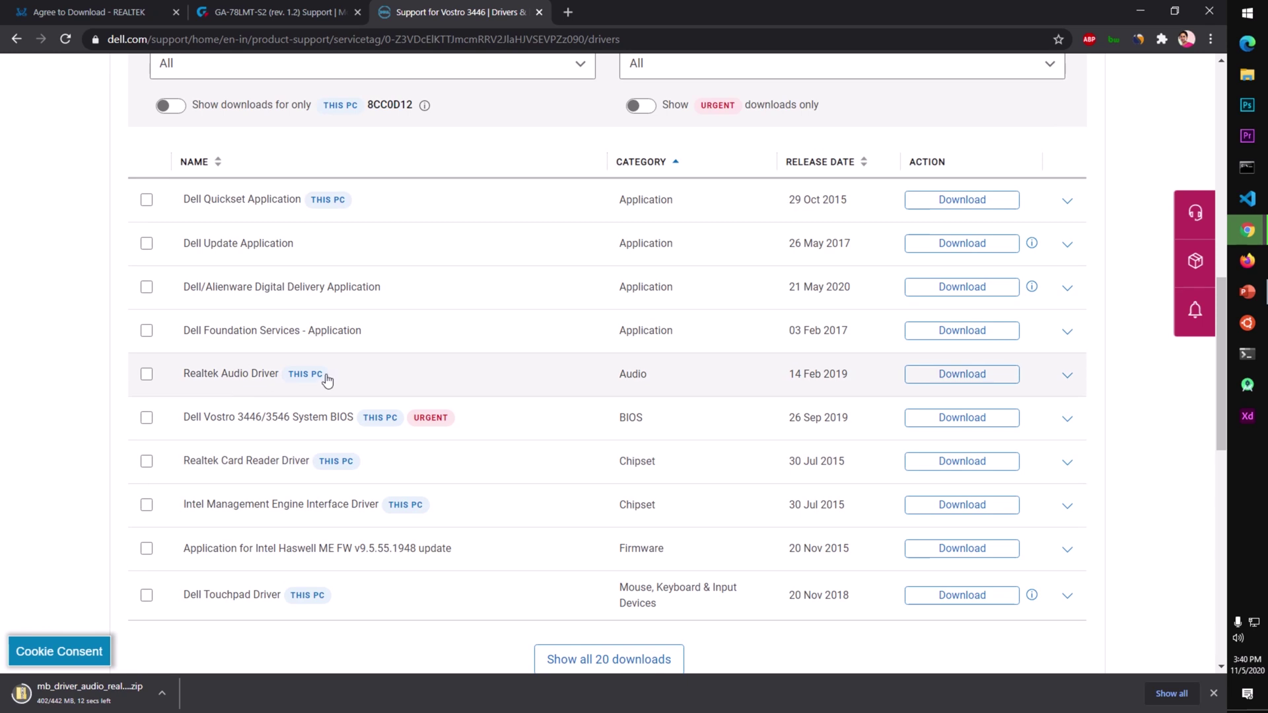
- Expand the Realtek Audio Driver details, start its EXE download, then cancel it
click(1065, 373)
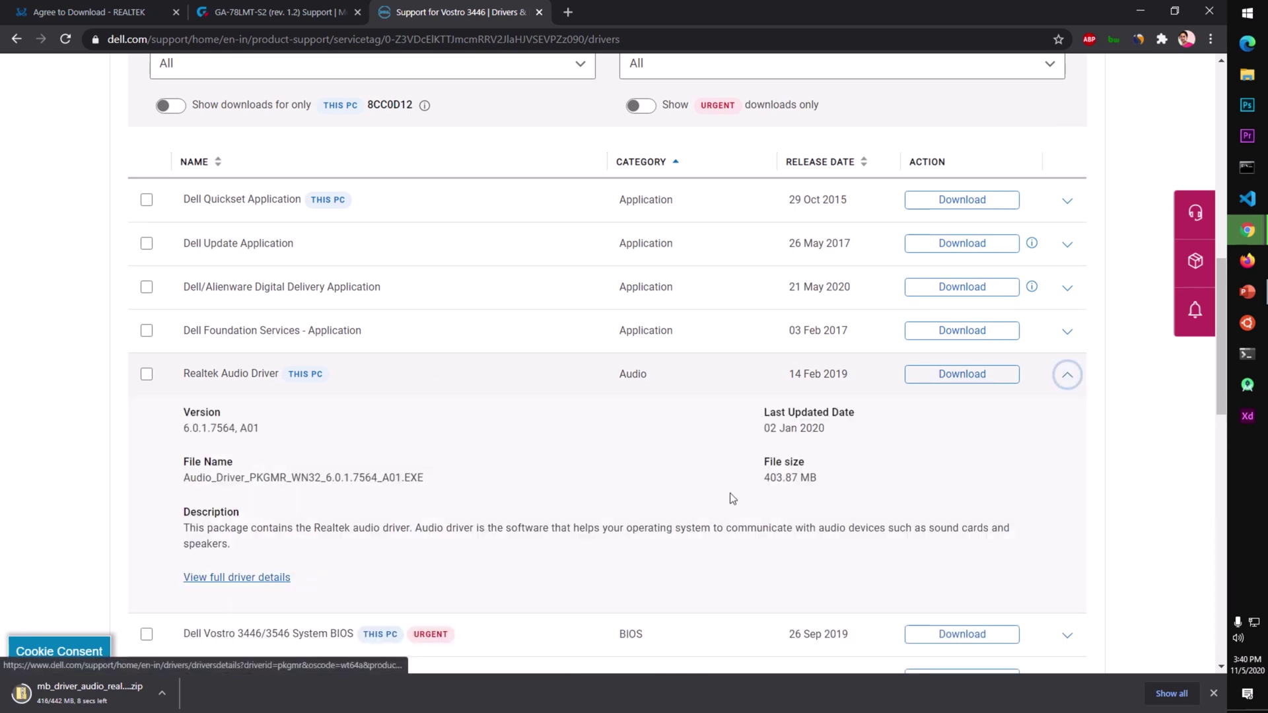
click(972, 383)
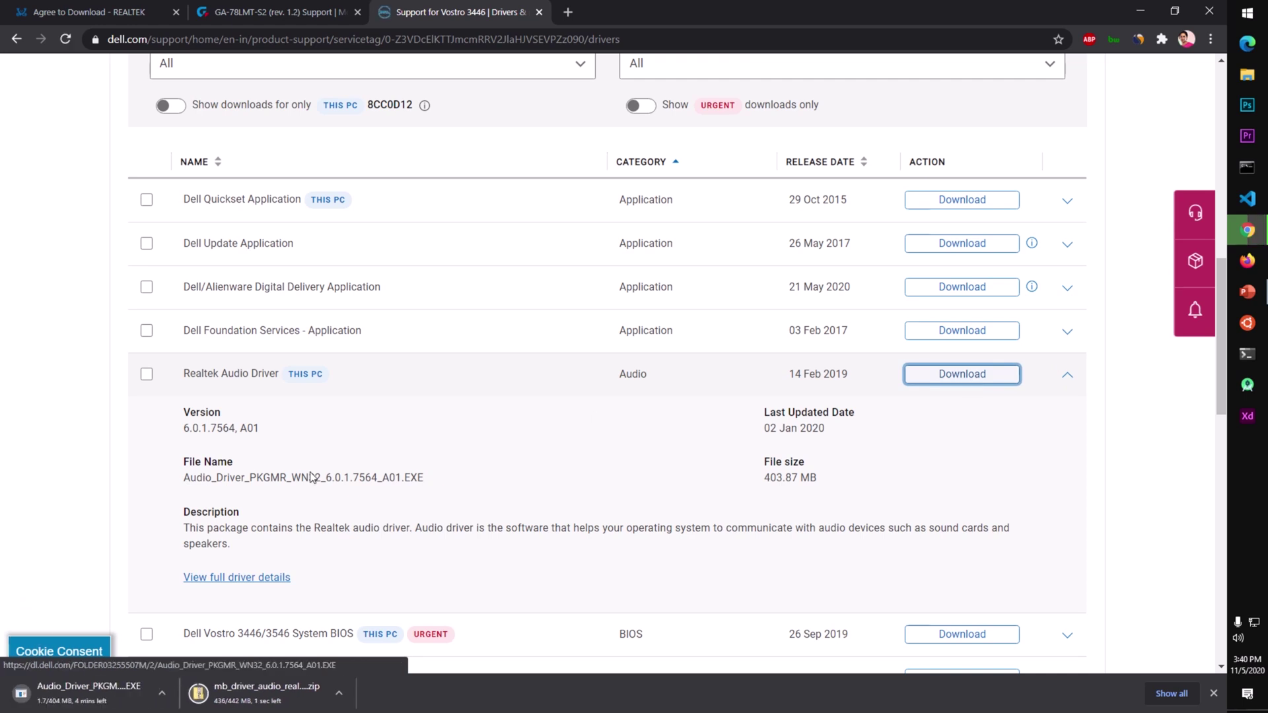
click(165, 693)
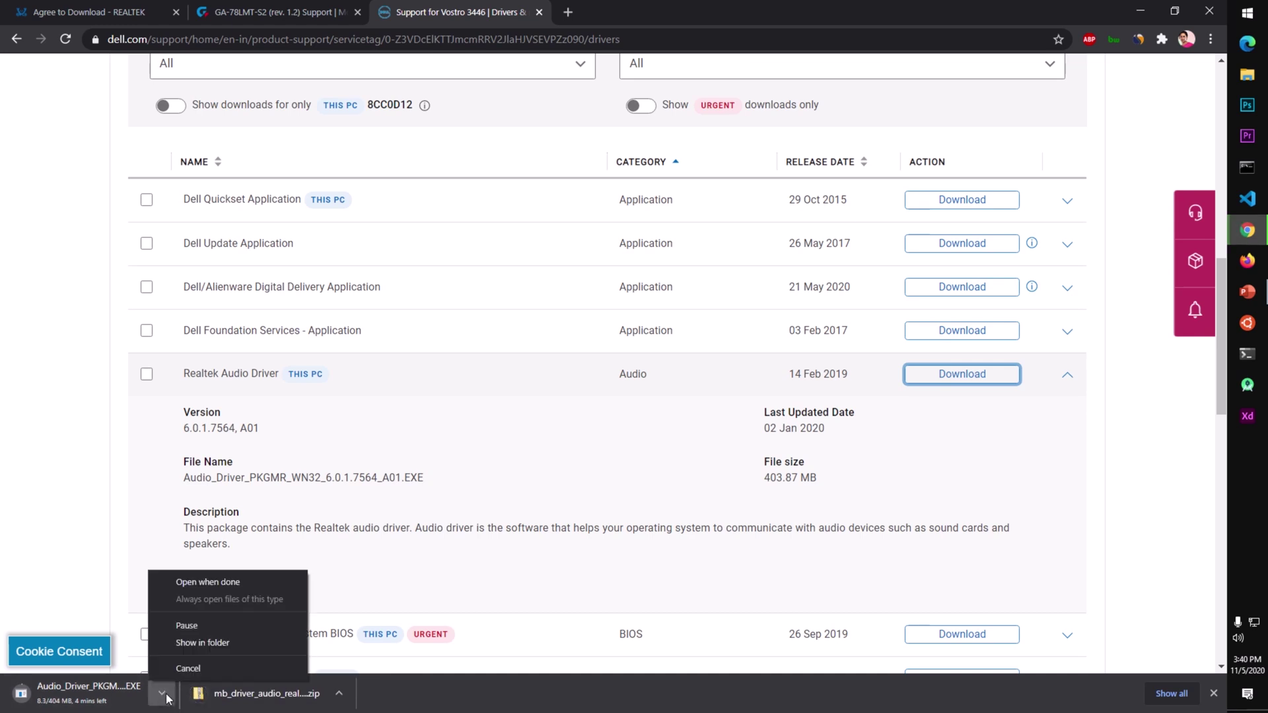
click(187, 668)
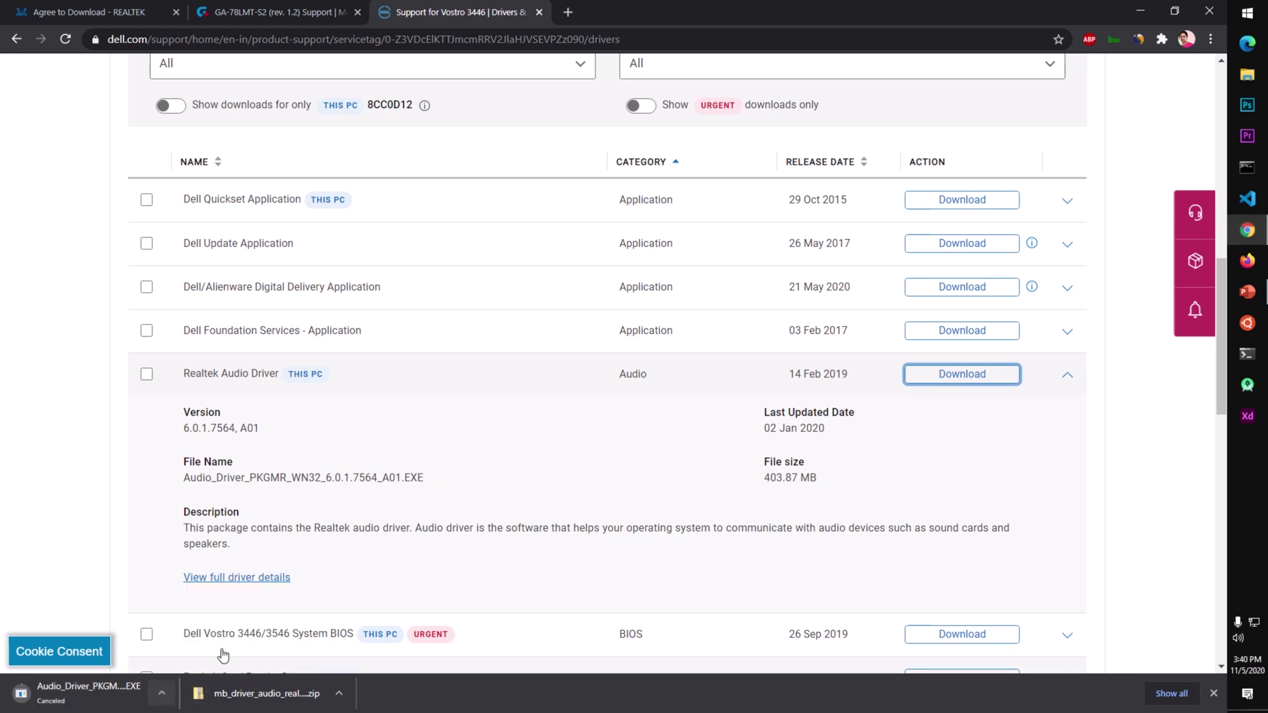
click(435, 39)
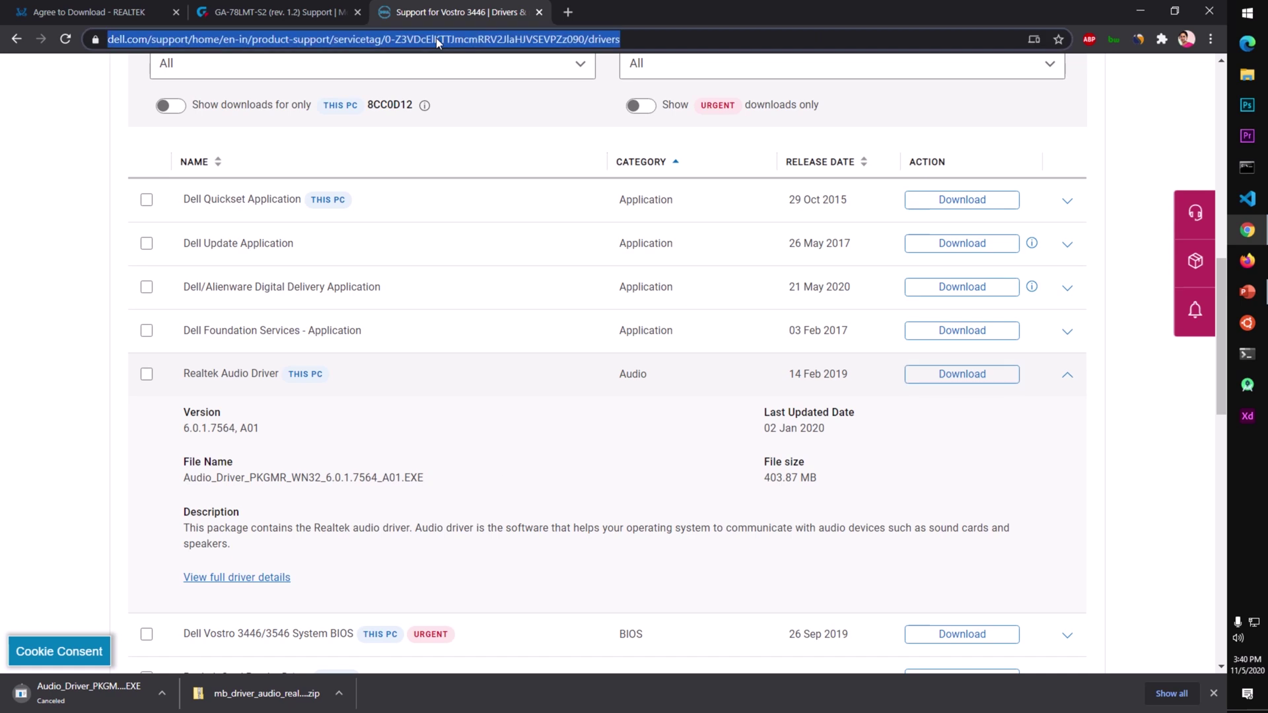
- Search Google for 'HP audio driver' in a new tab
click(568, 12)
click(528, 39)
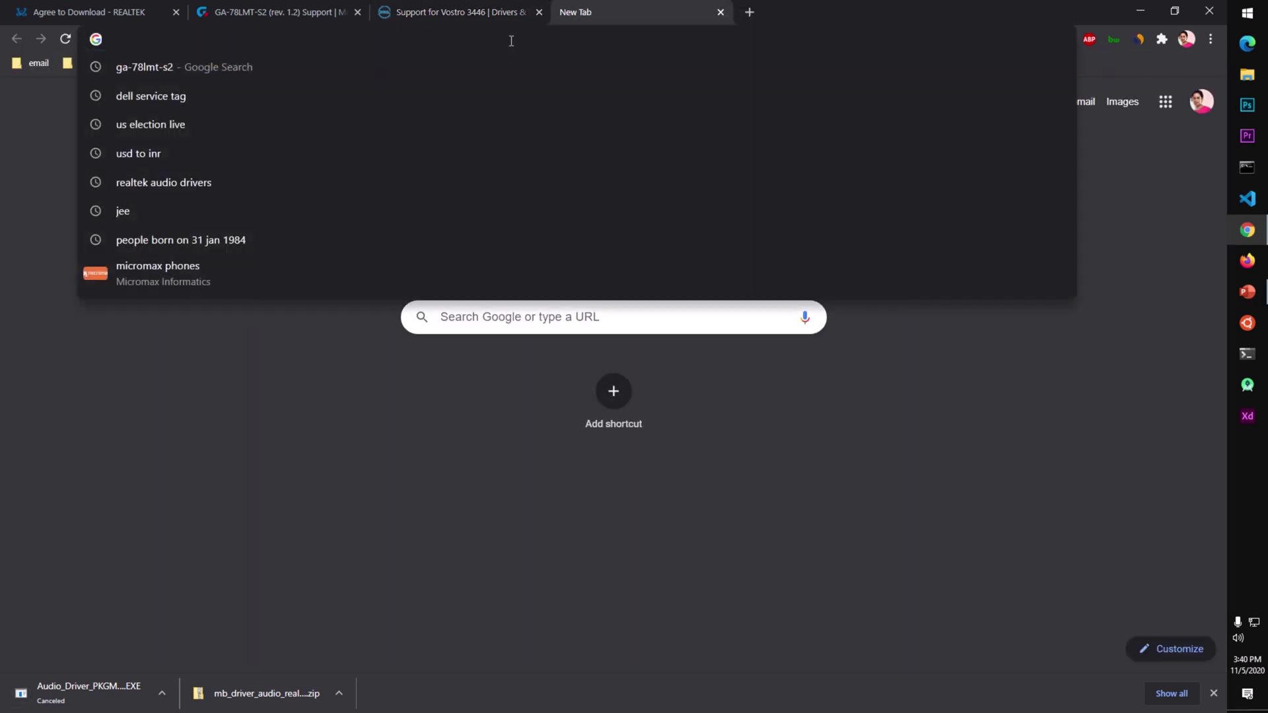
text(H)
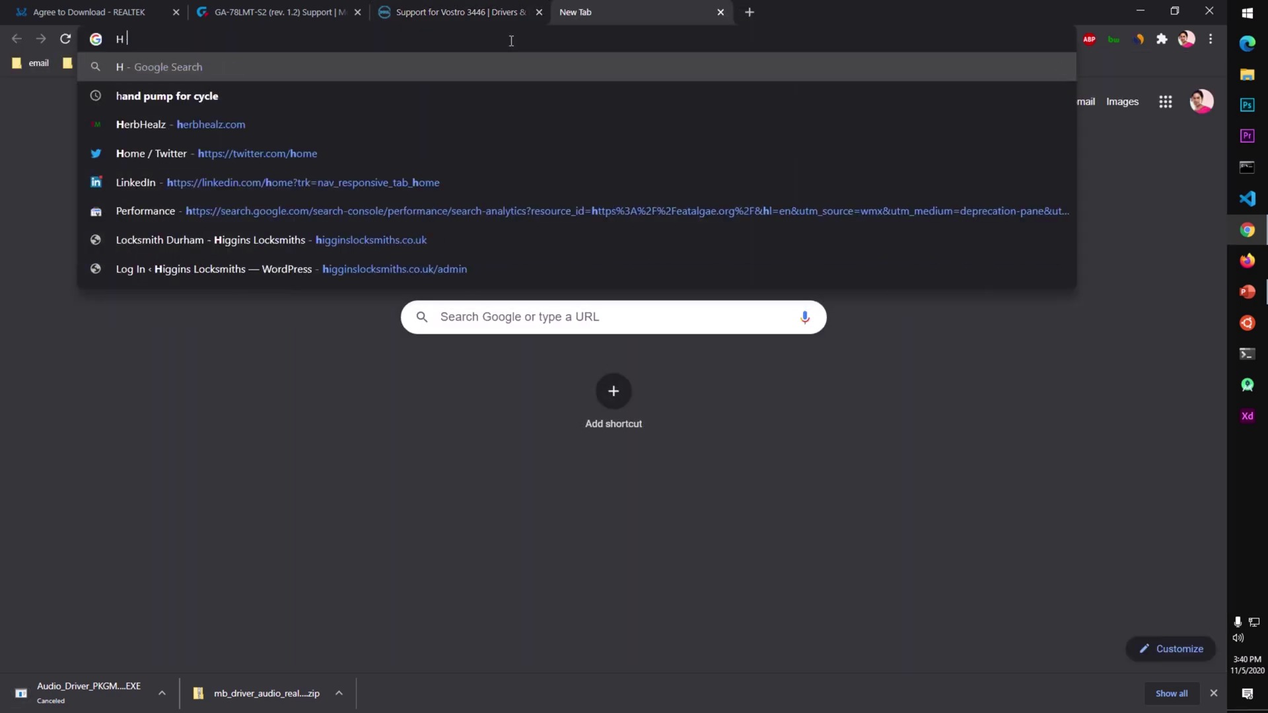
key(BackSpace)
text(P)
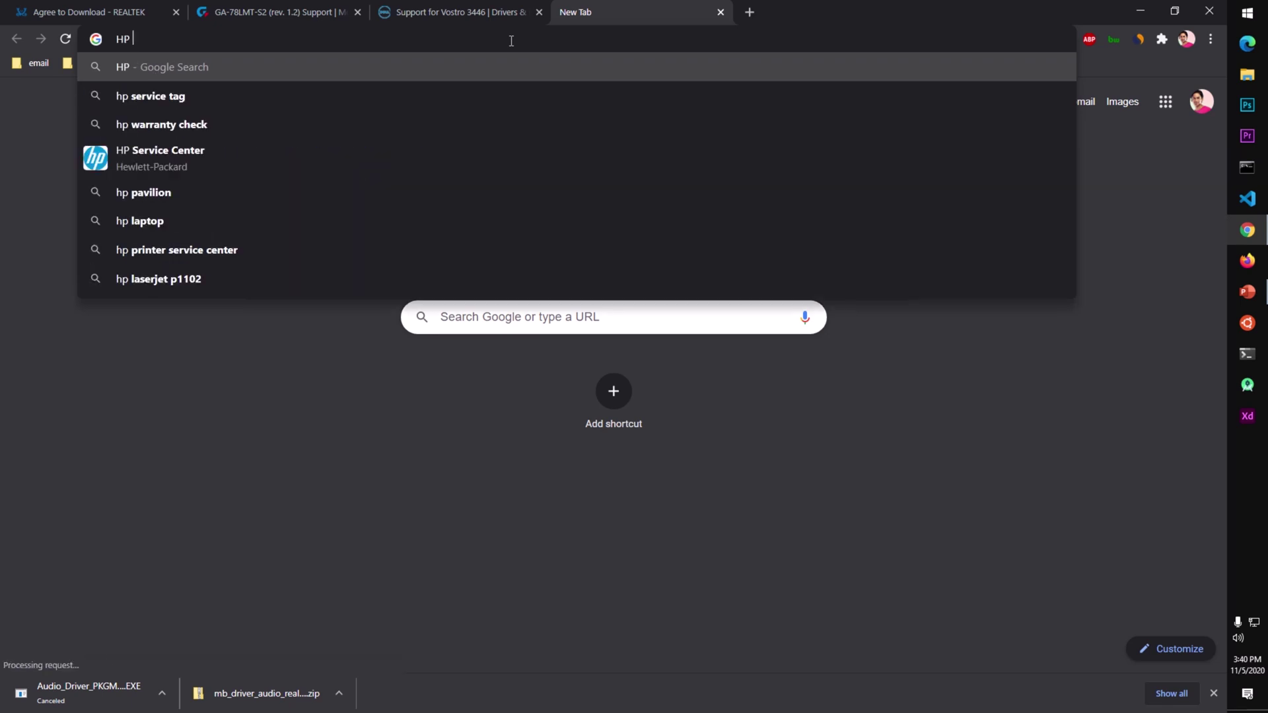
text(au)
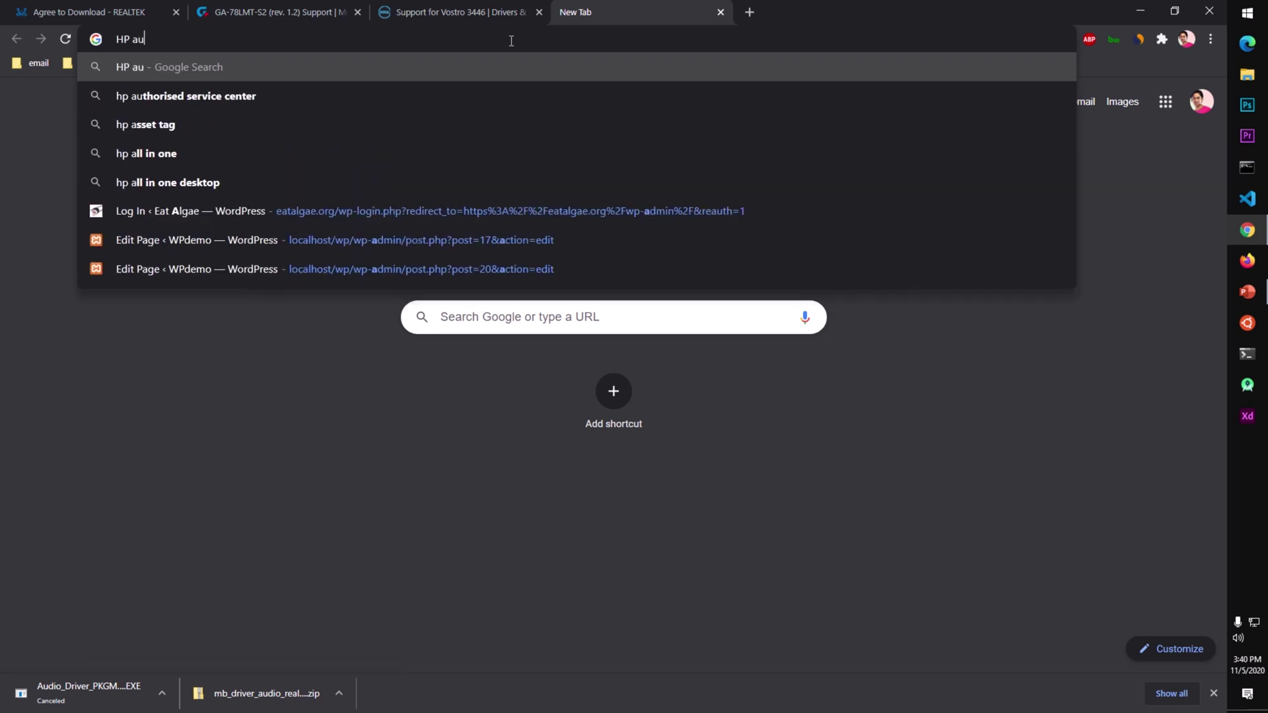
text(dio dr)
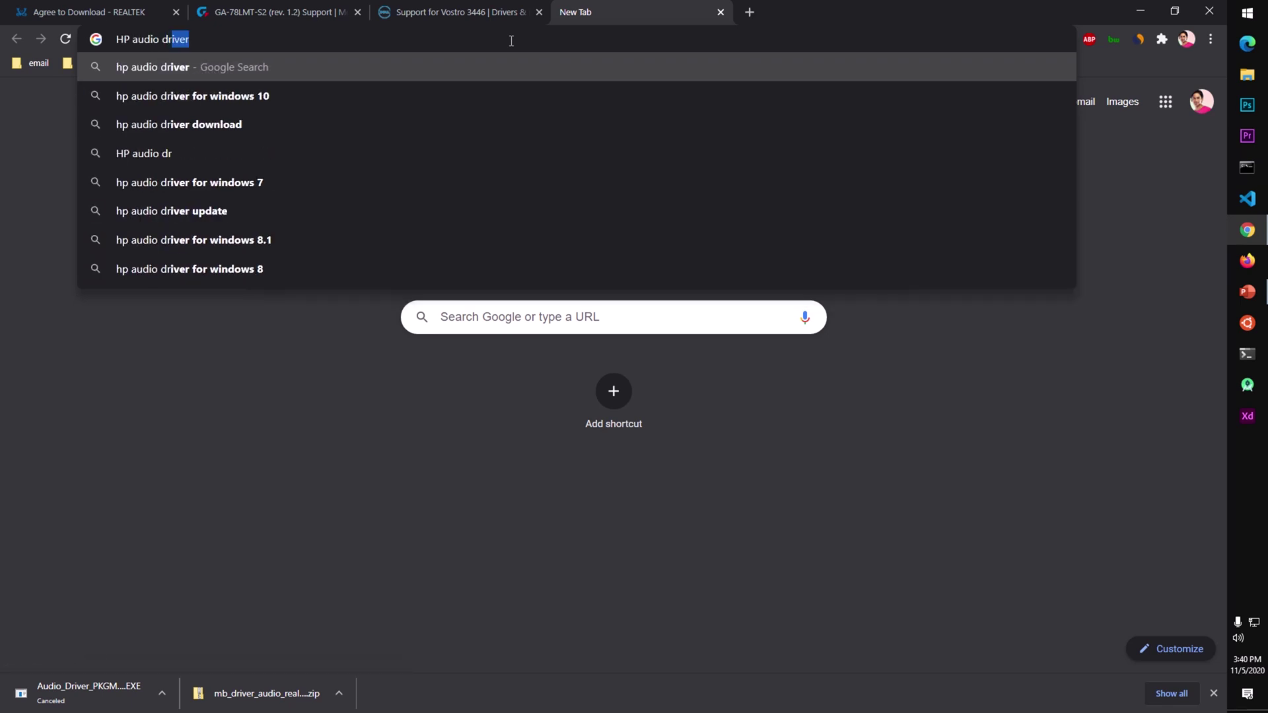
text(iver)
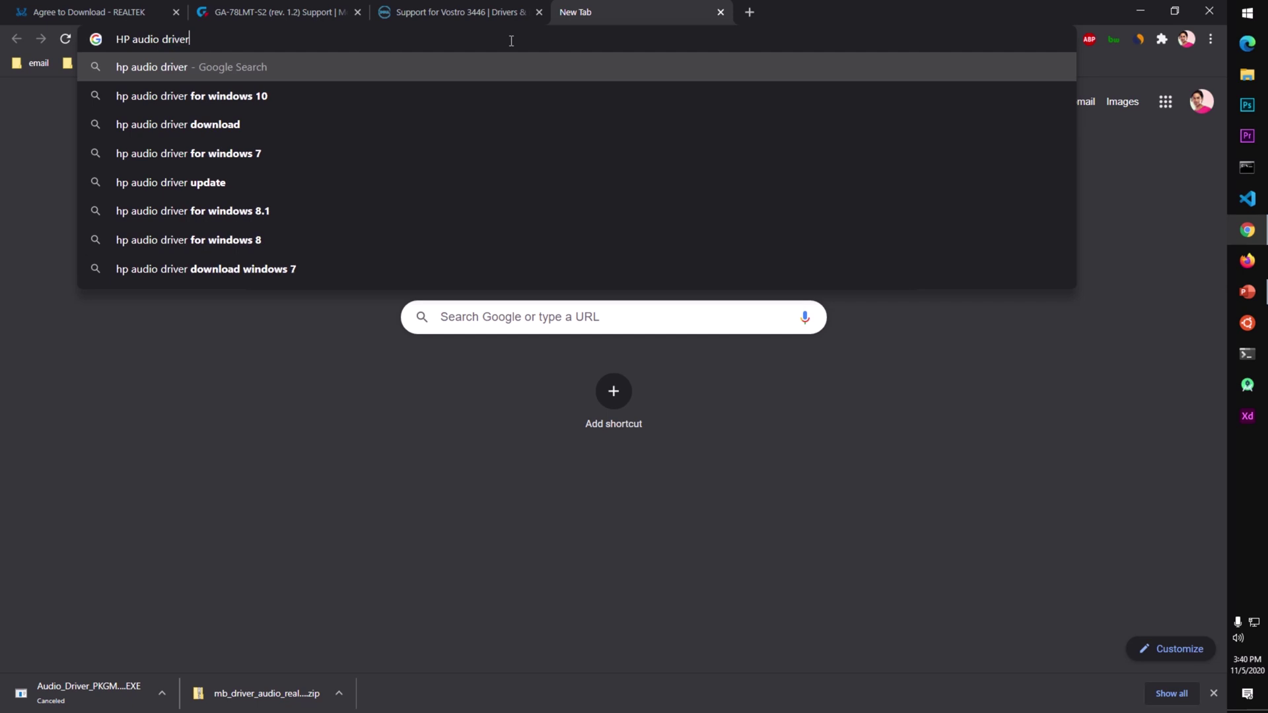
key(Return)
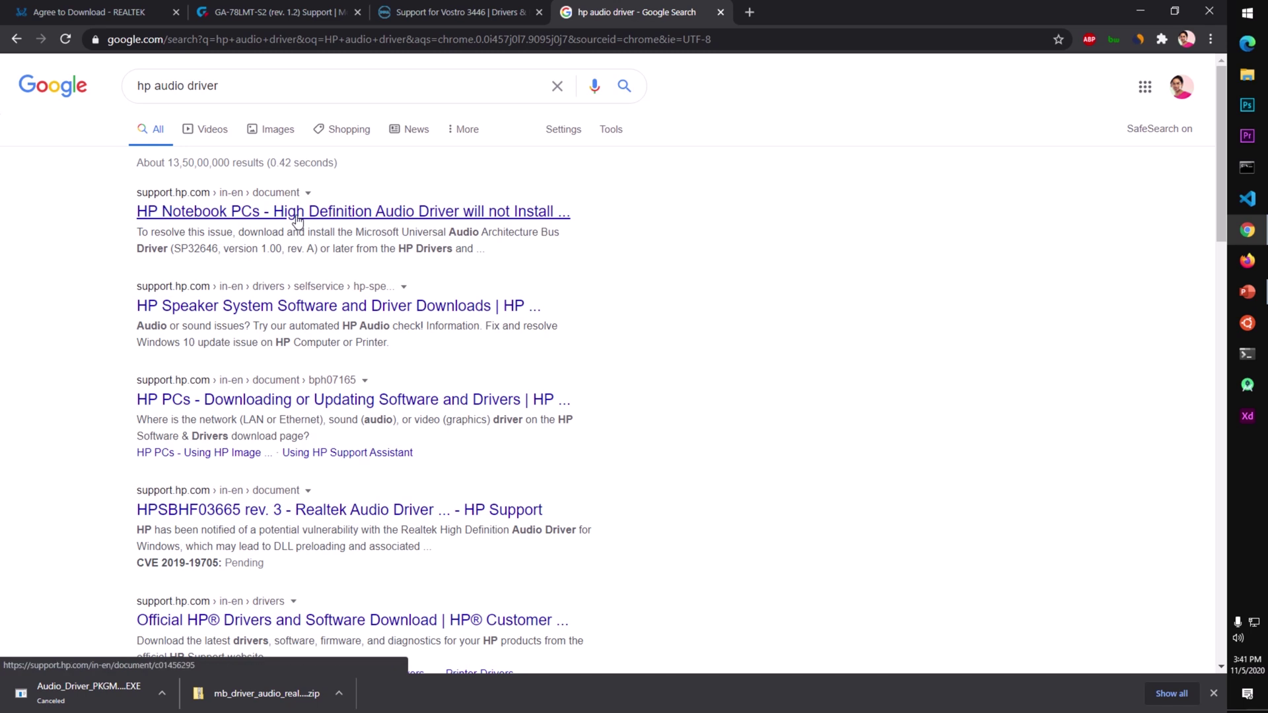
- Open the HP Speaker System driver result, go to Software and Drivers, and accept cookies
click(295, 310)
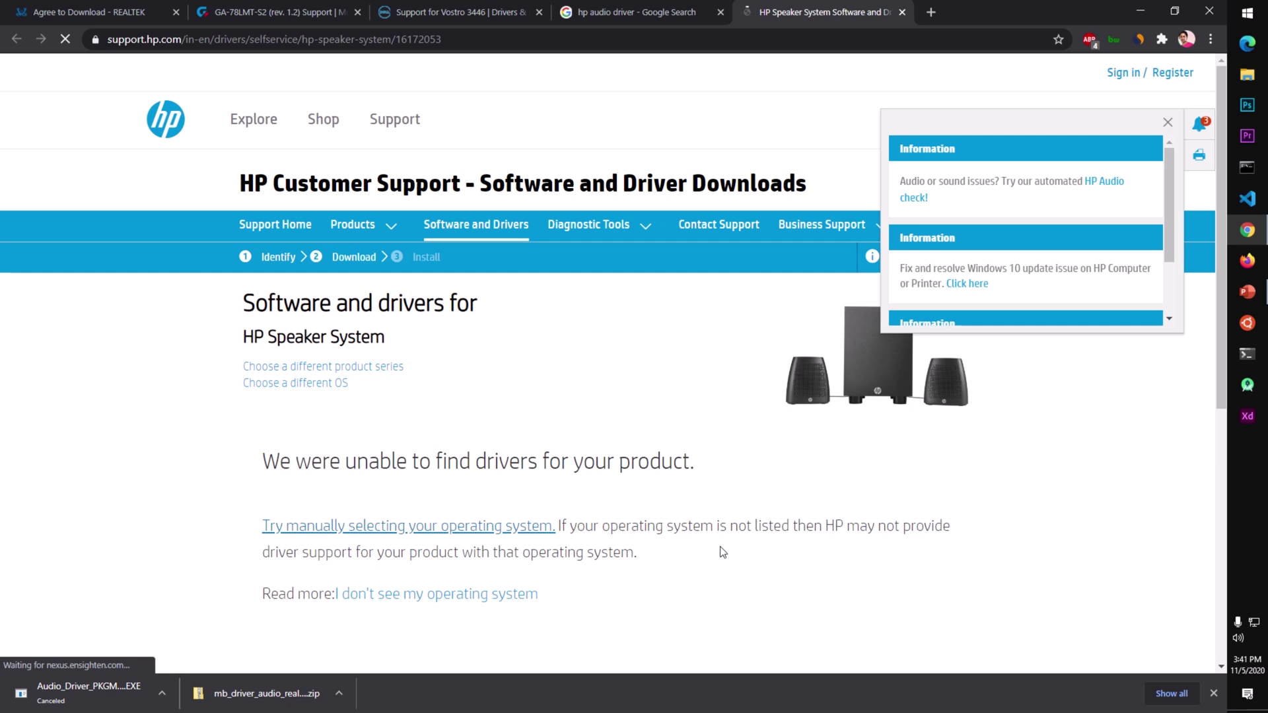
click(464, 230)
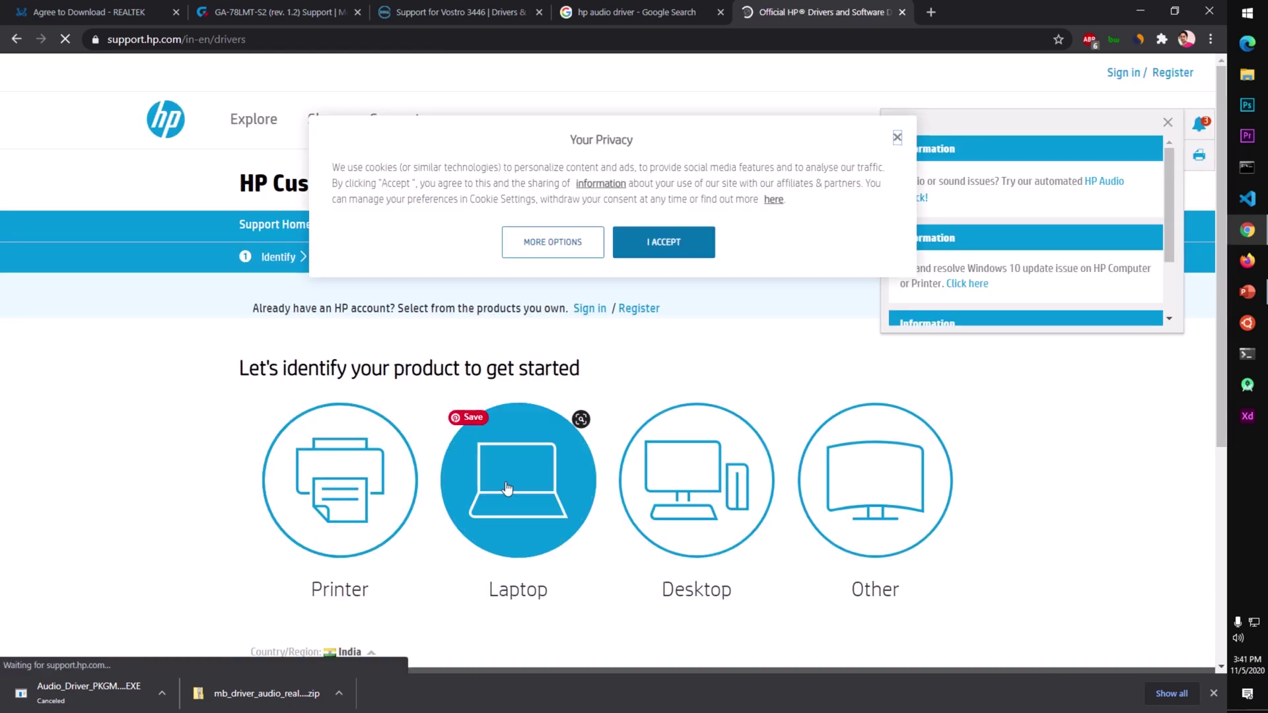
click(660, 243)
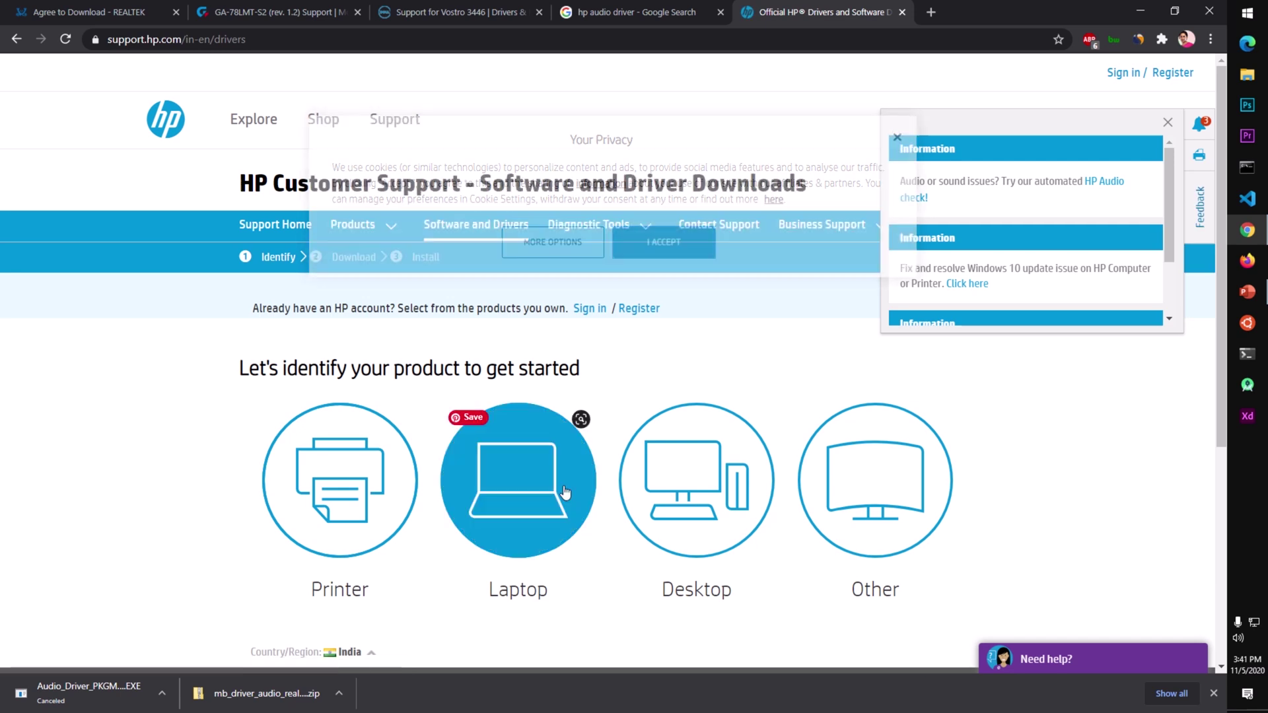
- Choose Laptop as the product type, then switch to identifying a desktop
click(560, 495)
click(338, 517)
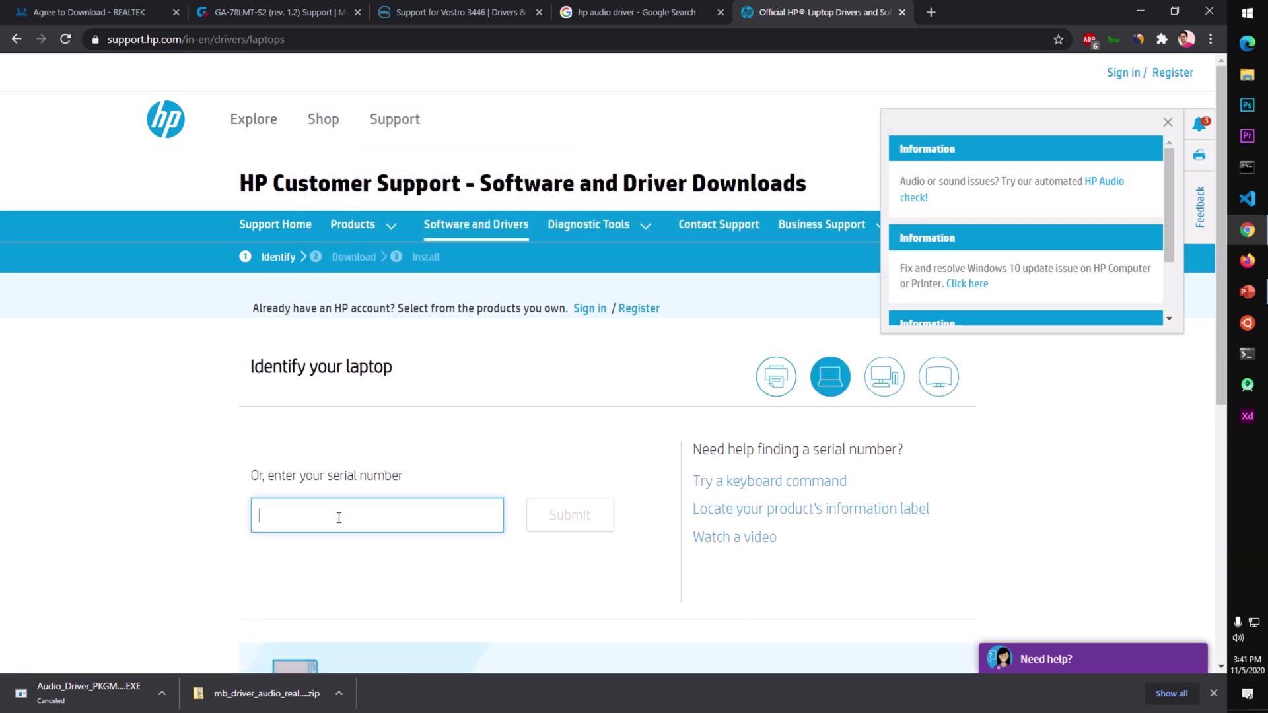
click(314, 479)
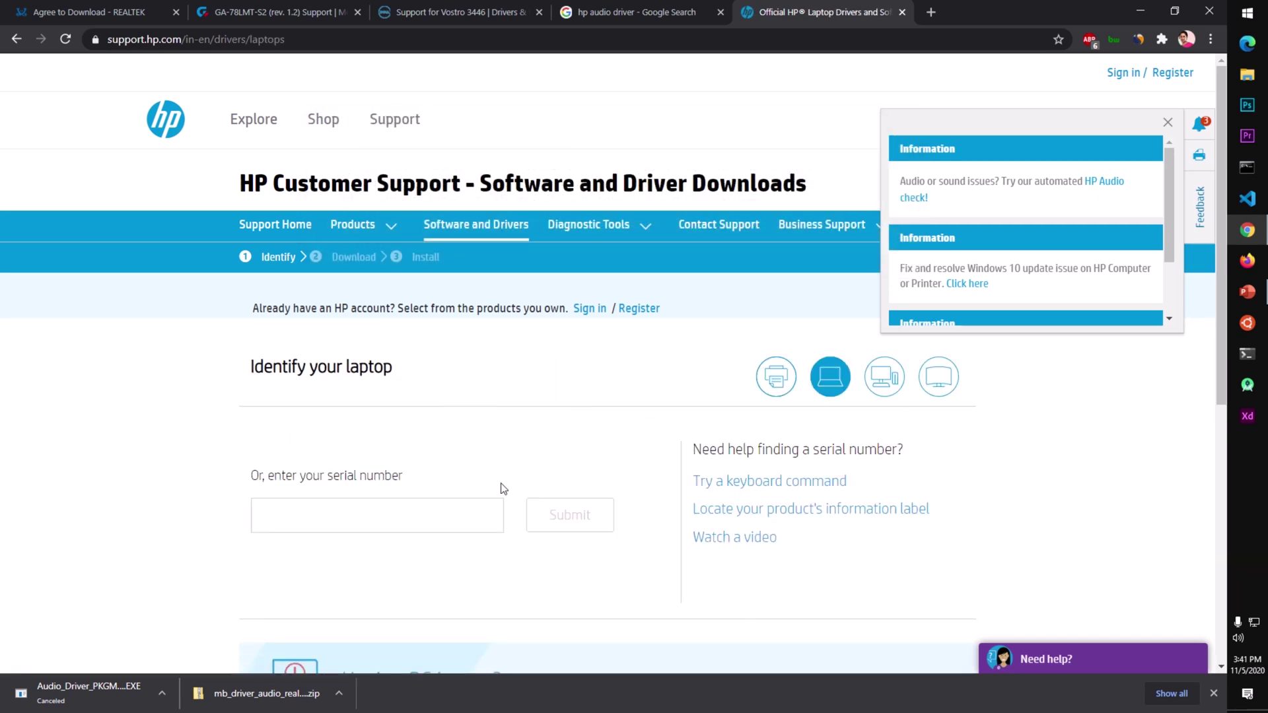
click(386, 514)
scroll(608, 542, down, 2)
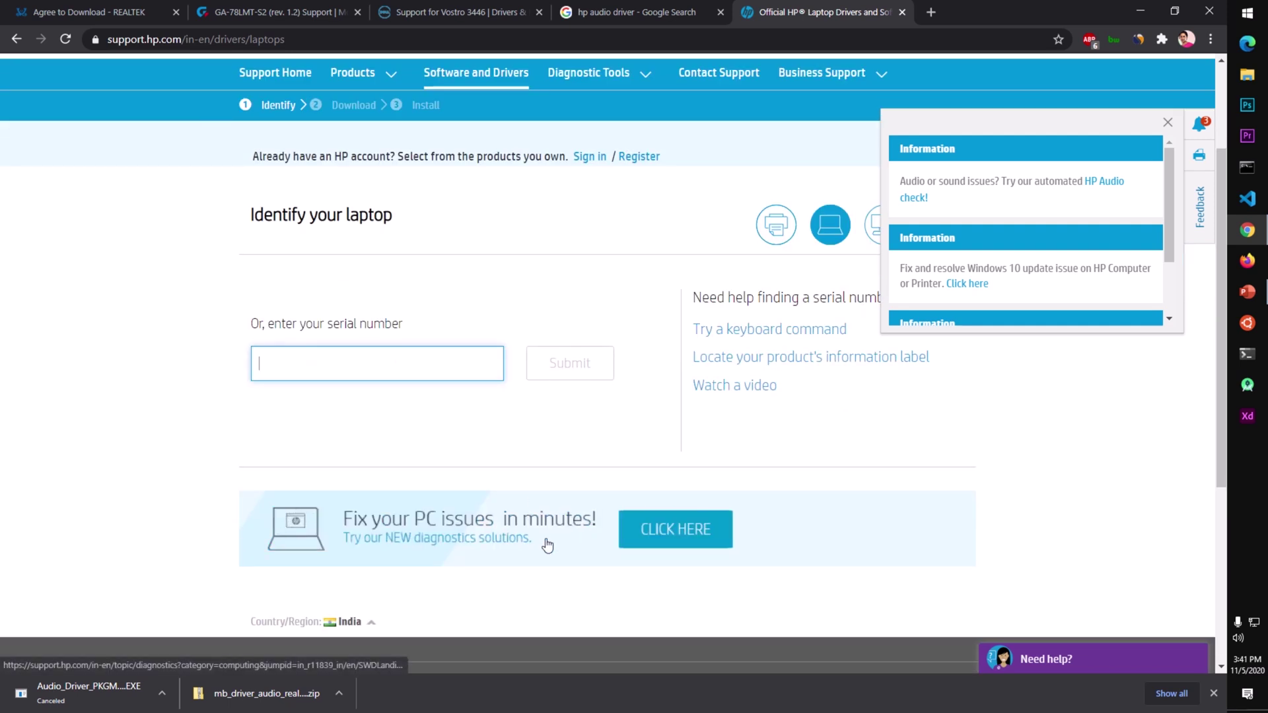
scroll(548, 543, down, 3)
scroll(548, 543, up, 5)
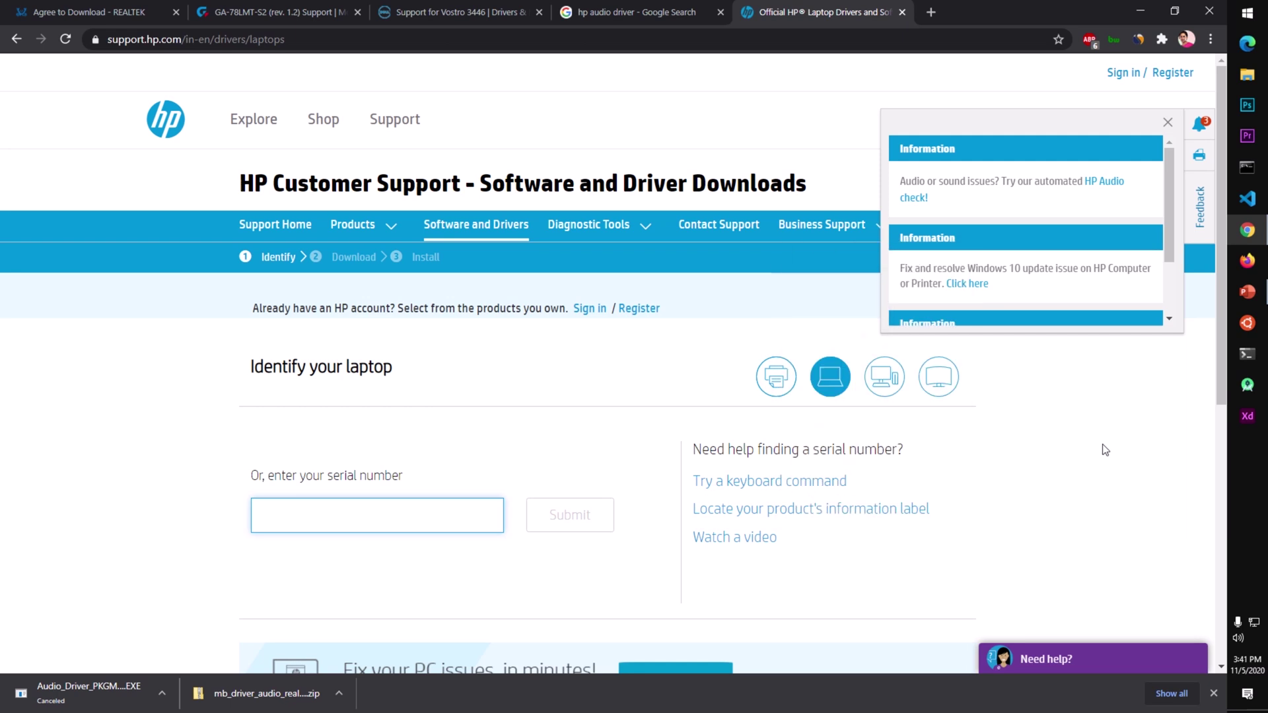
click(900, 388)
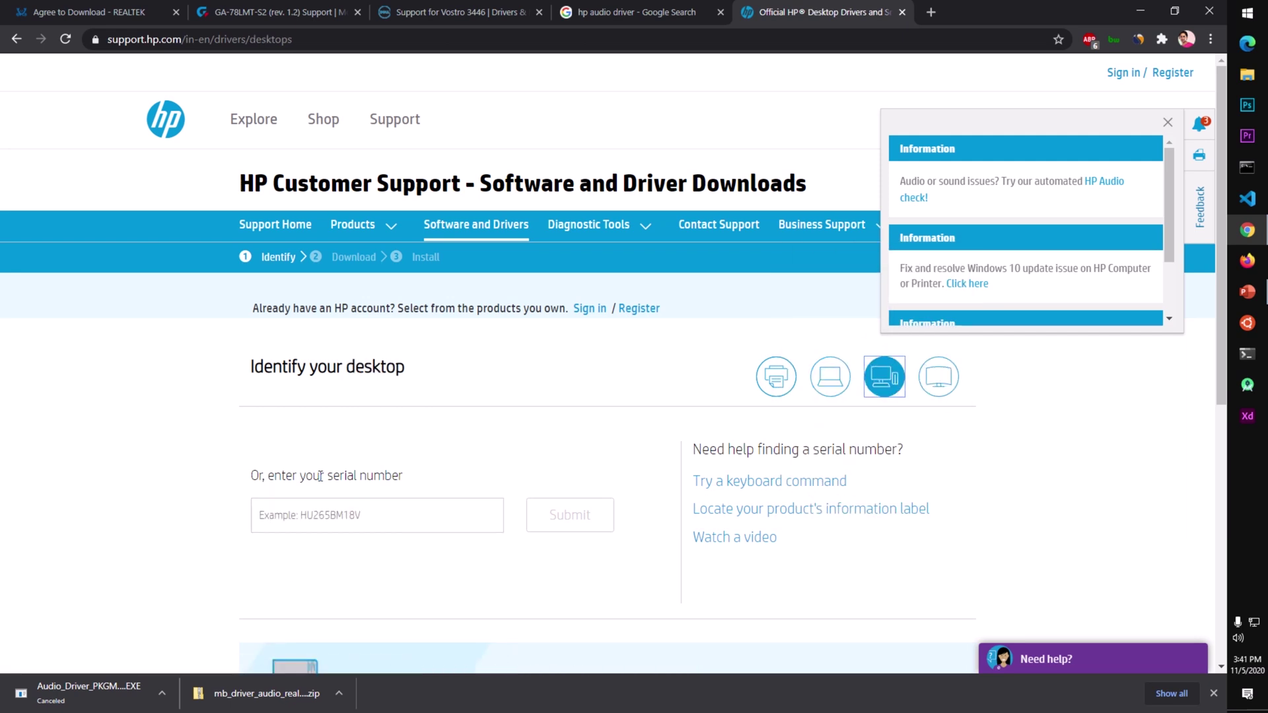
- Close the HP and Google tabs and return to Dell's Vostro 3446 Realtek Audio Driver 6.0.1.7564 details
click(901, 12)
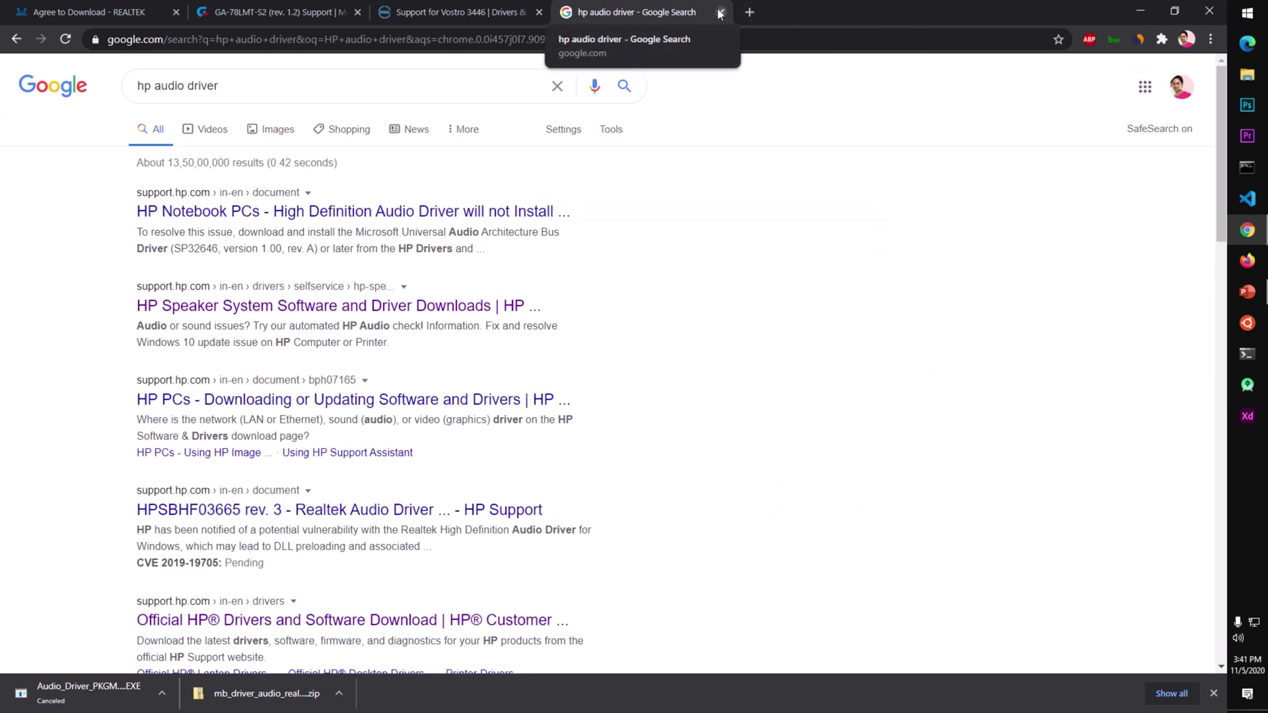
click(720, 13)
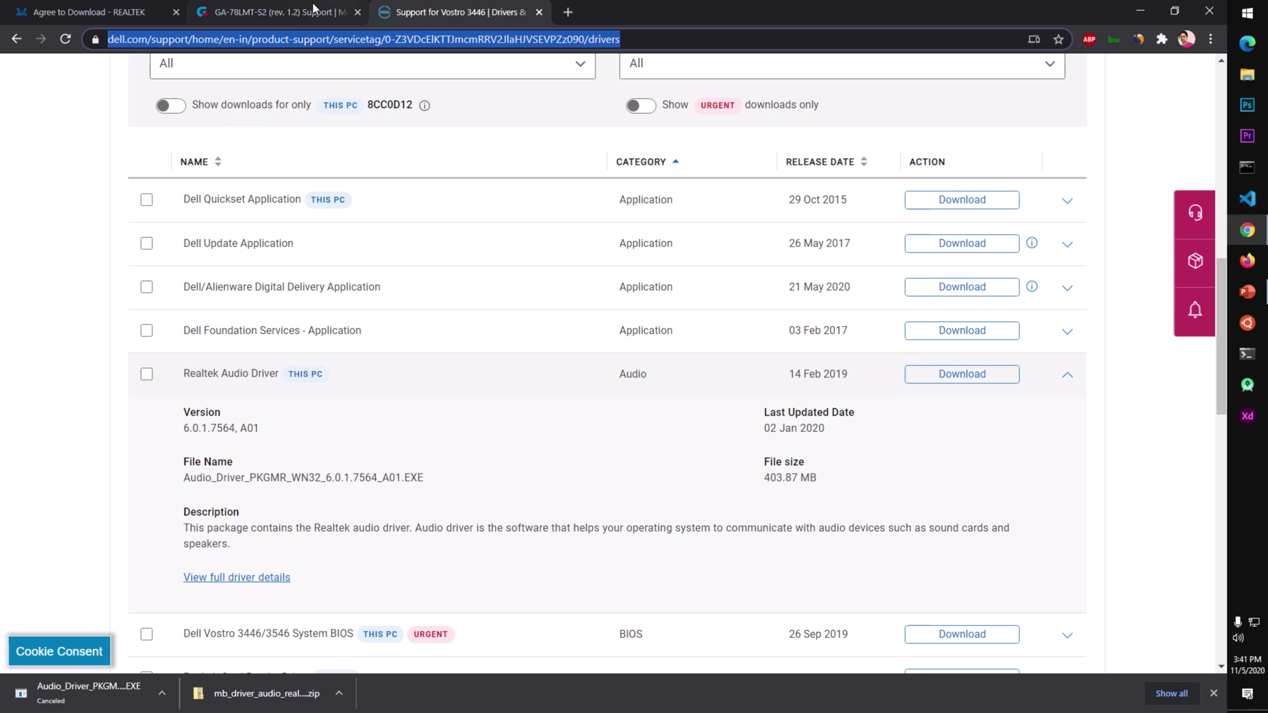
click(89, 15)
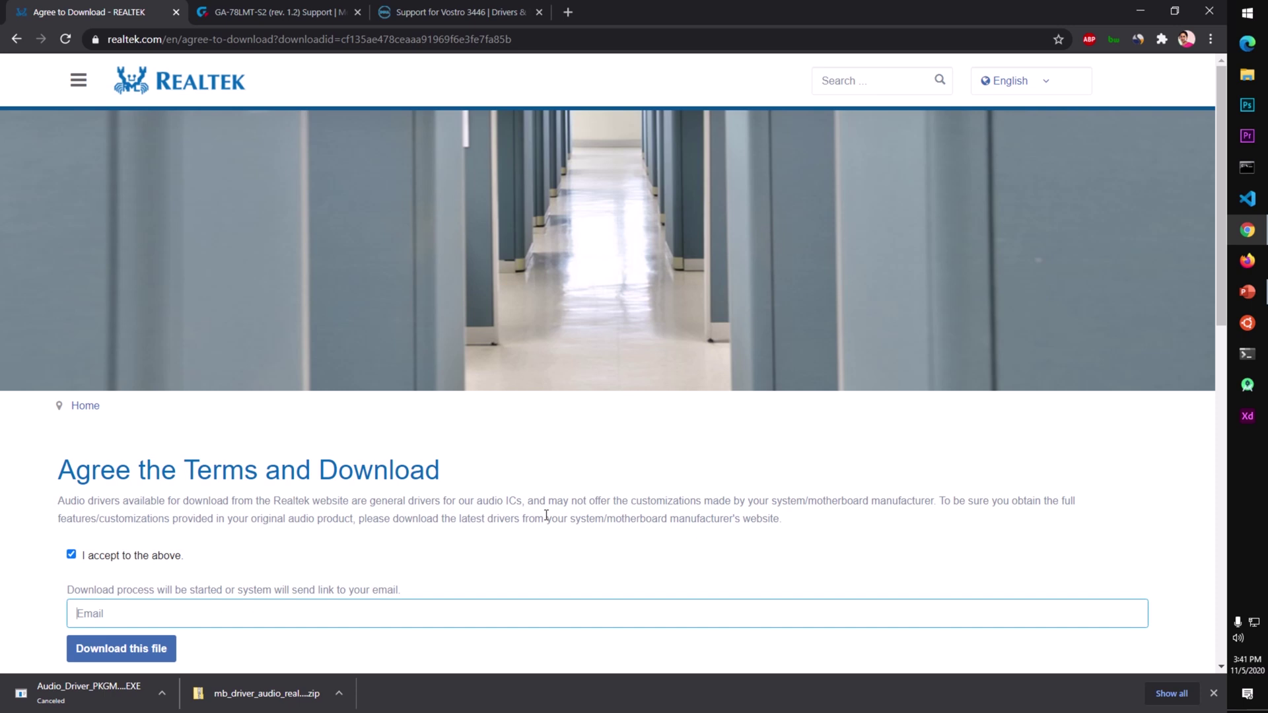
click(263, 15)
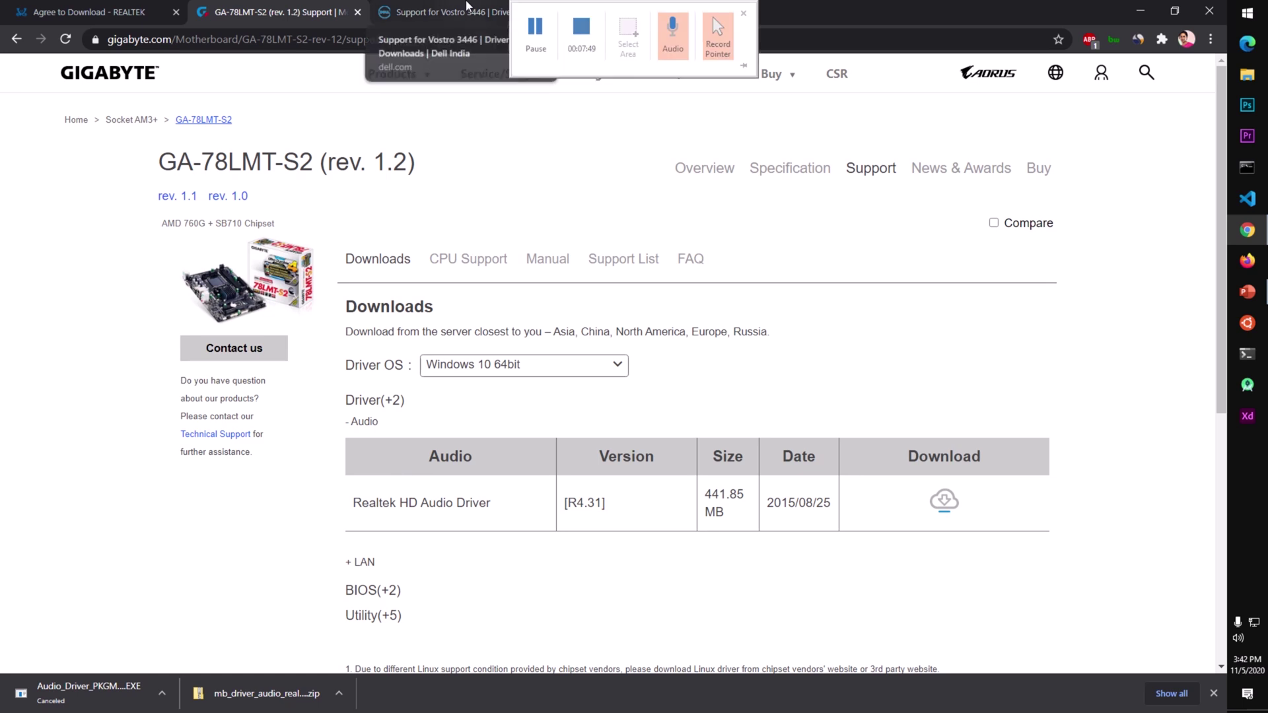
click(466, 10)
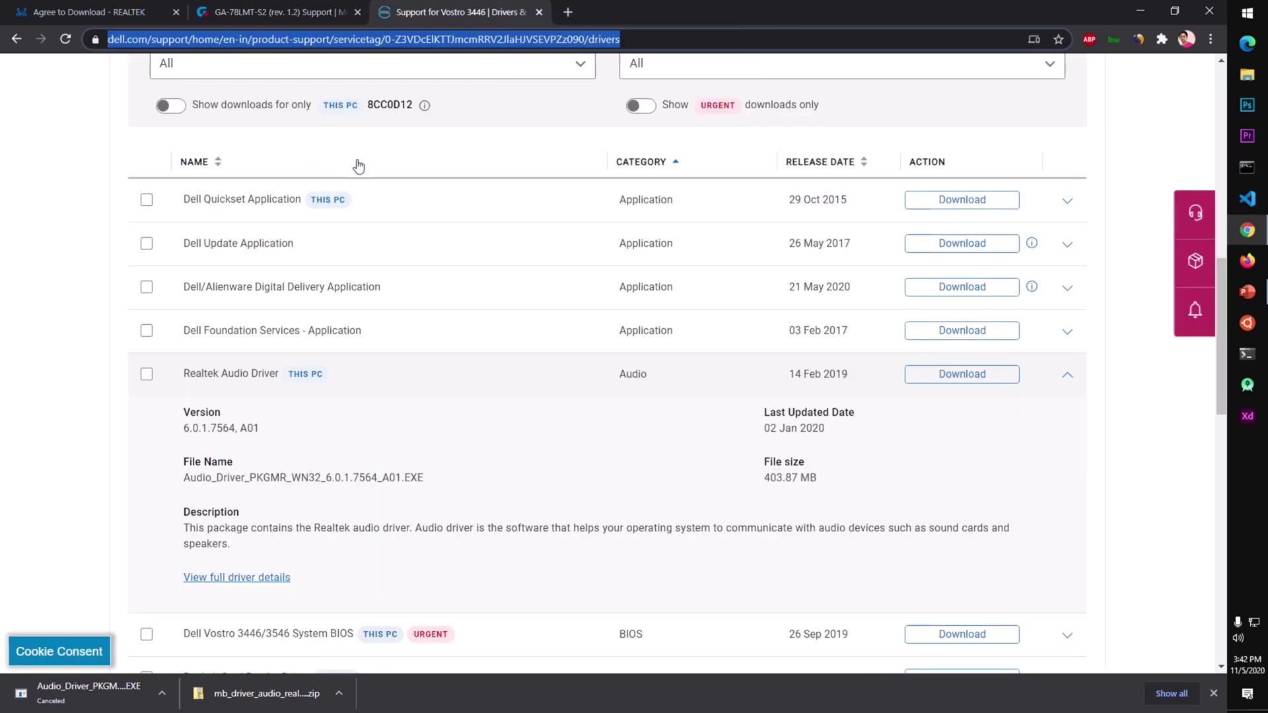
click(62, 173)
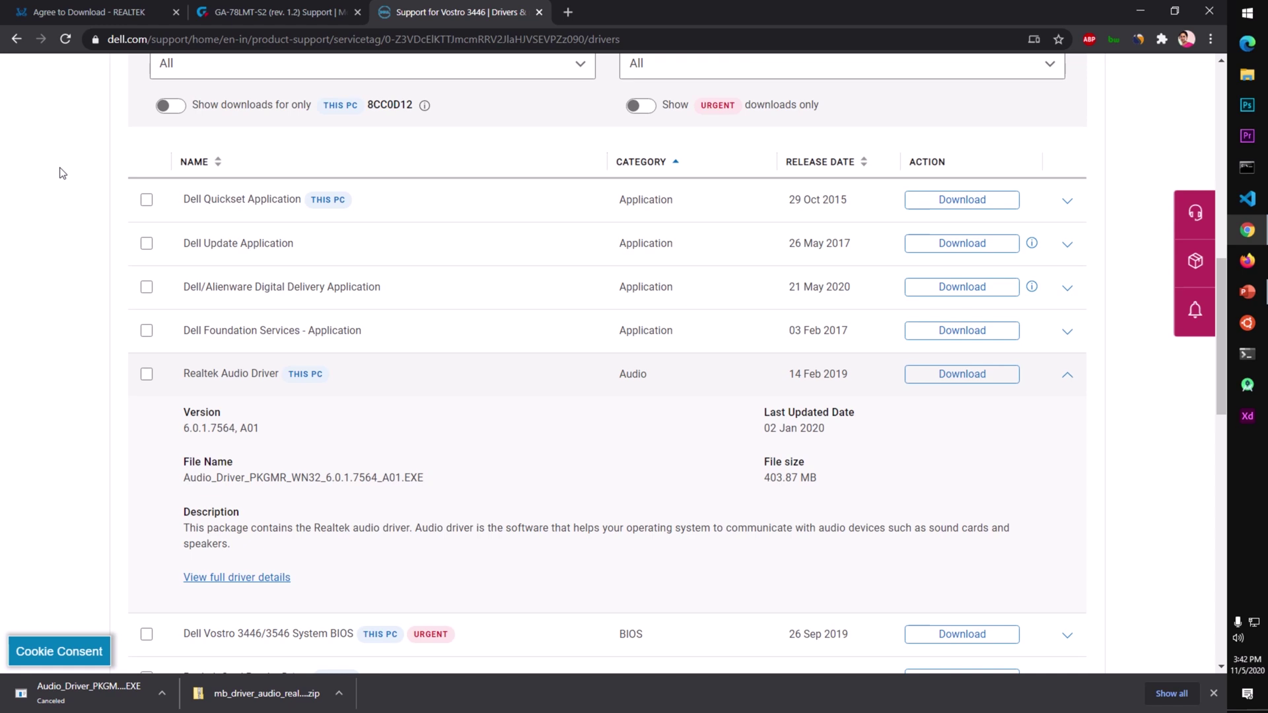
- Show mb_driver_audio_realtek_w10 (1).zip in Downloads, collapse the older date groups, and select it
click(339, 694)
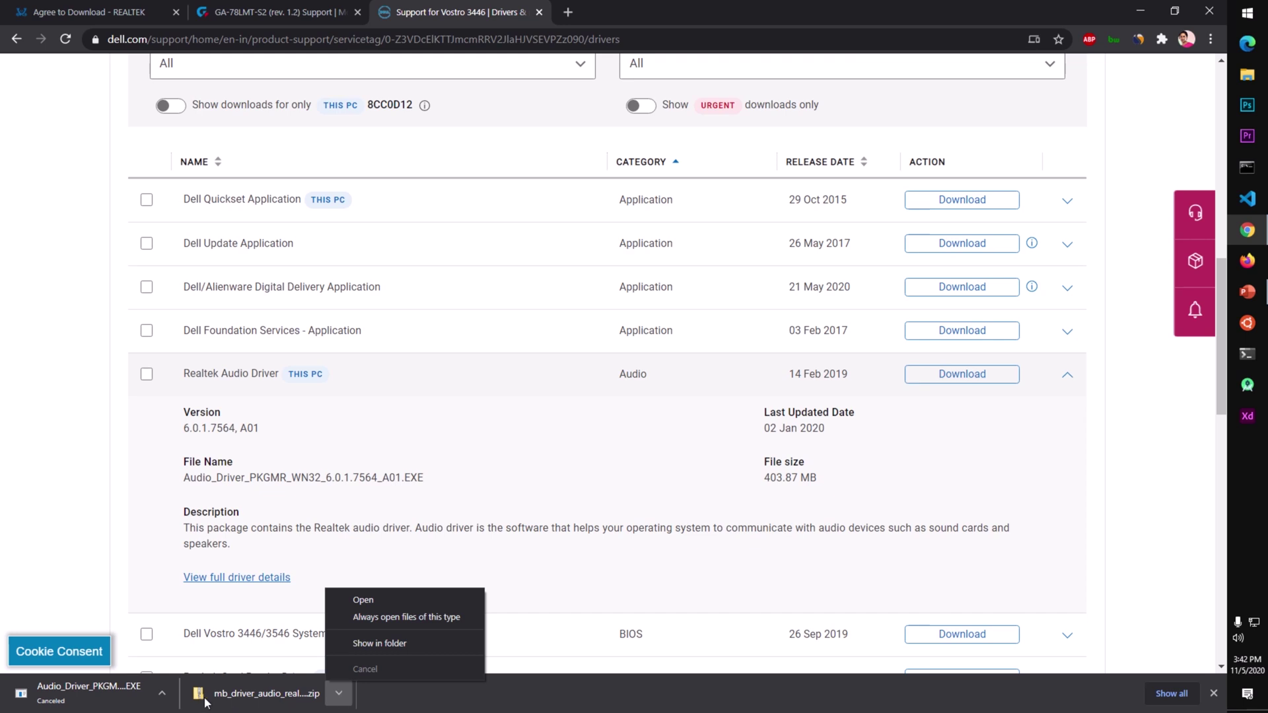
click(397, 649)
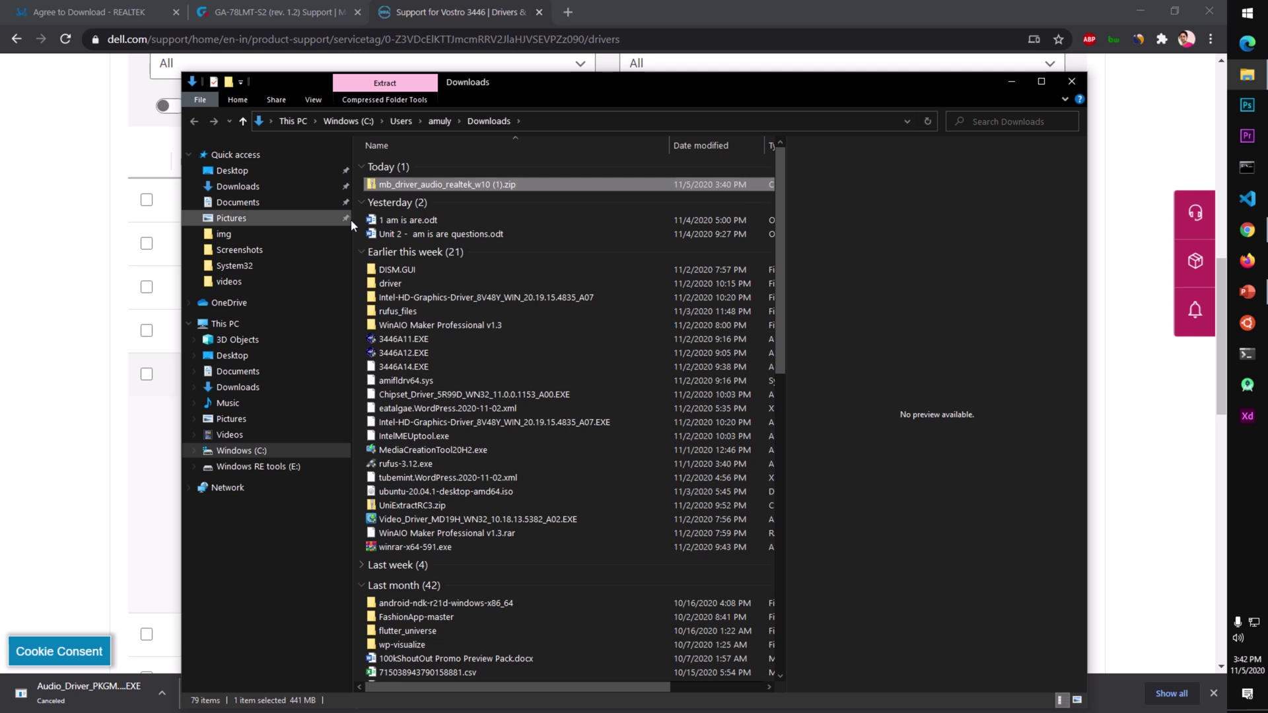
click(362, 252)
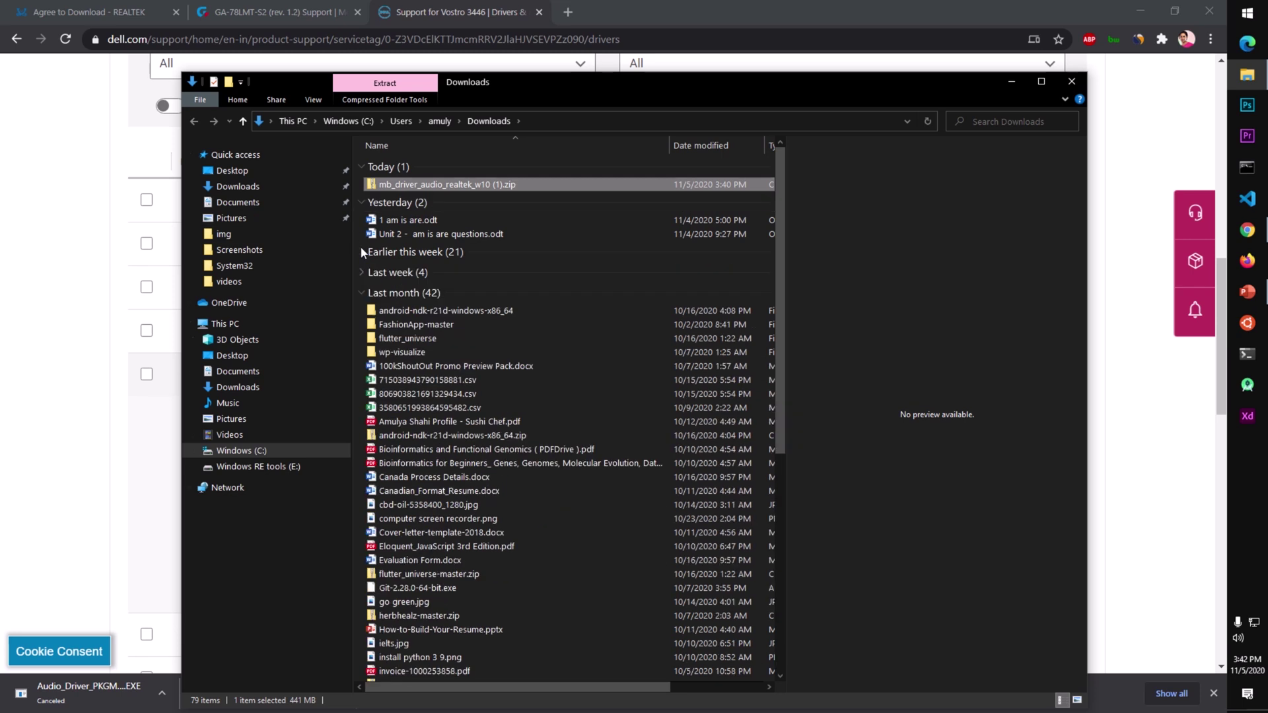
click(358, 284)
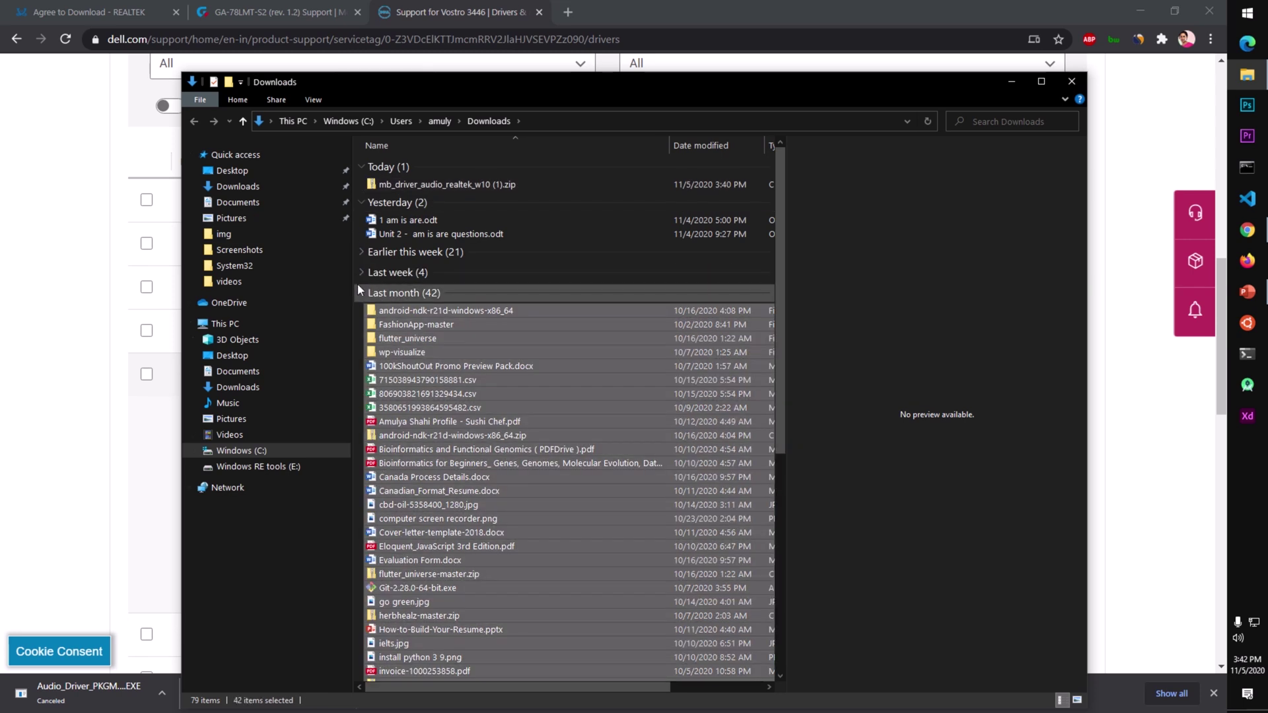
click(358, 290)
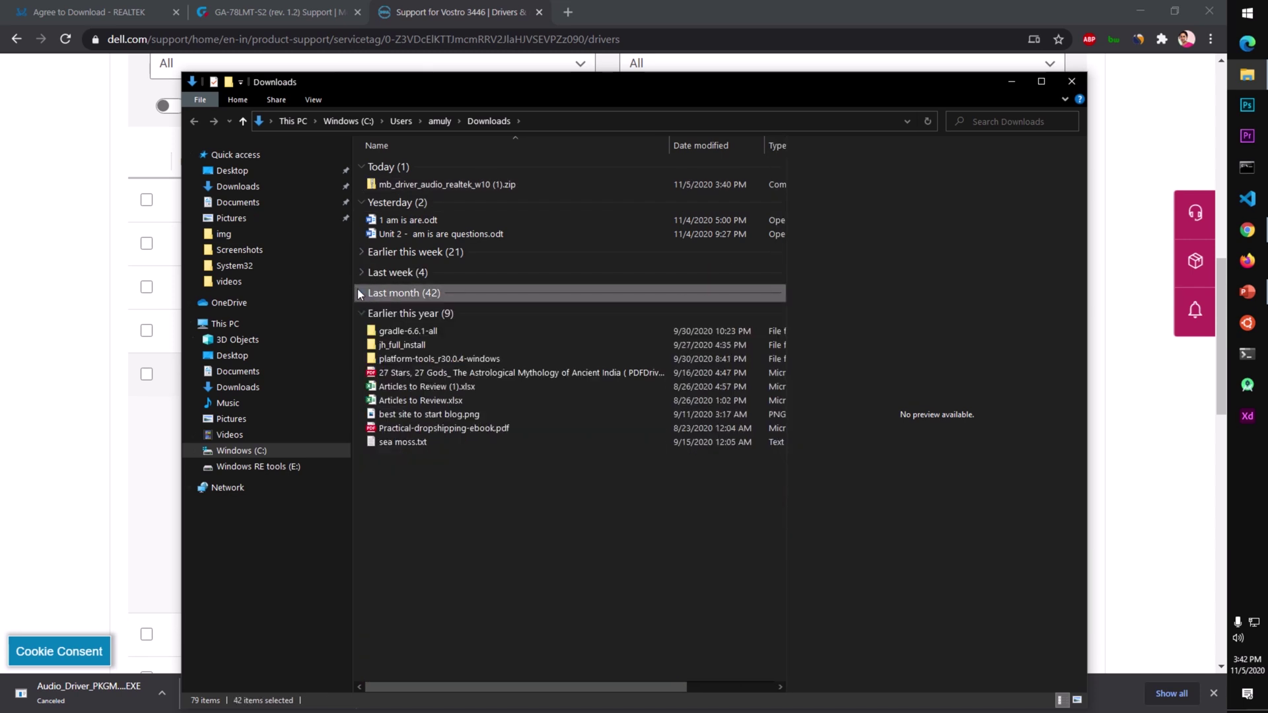
click(360, 310)
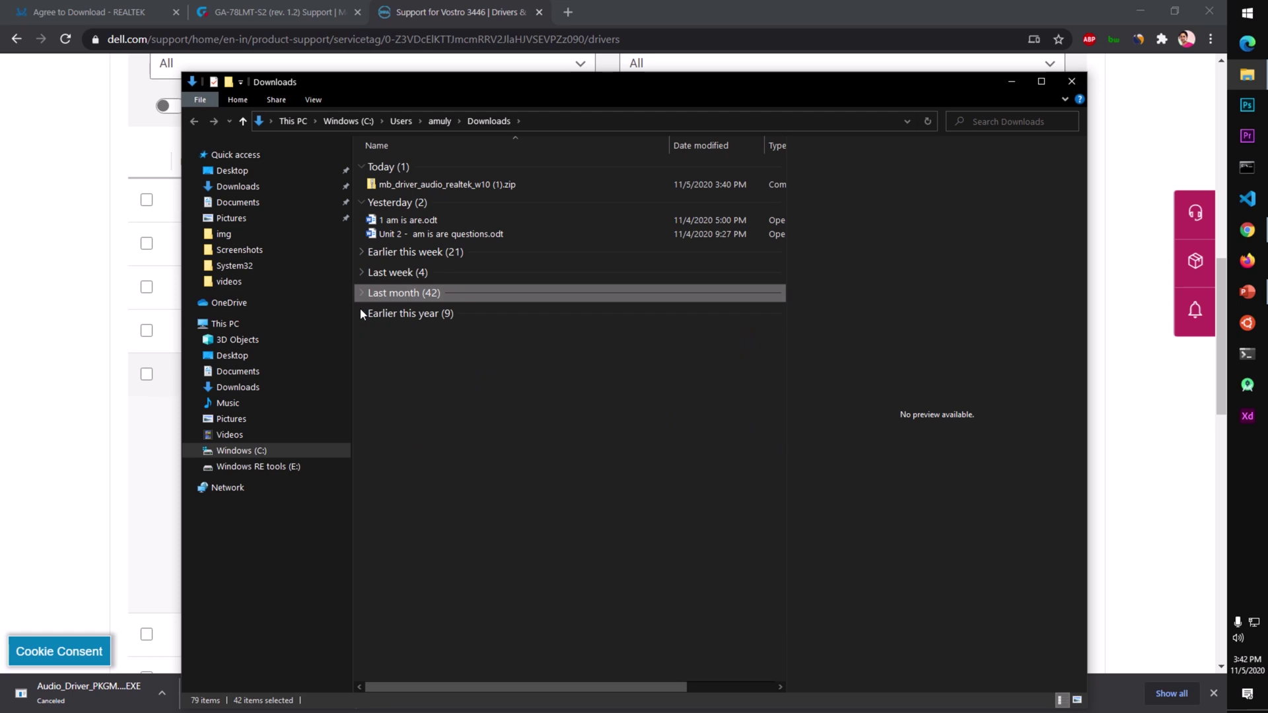
click(361, 204)
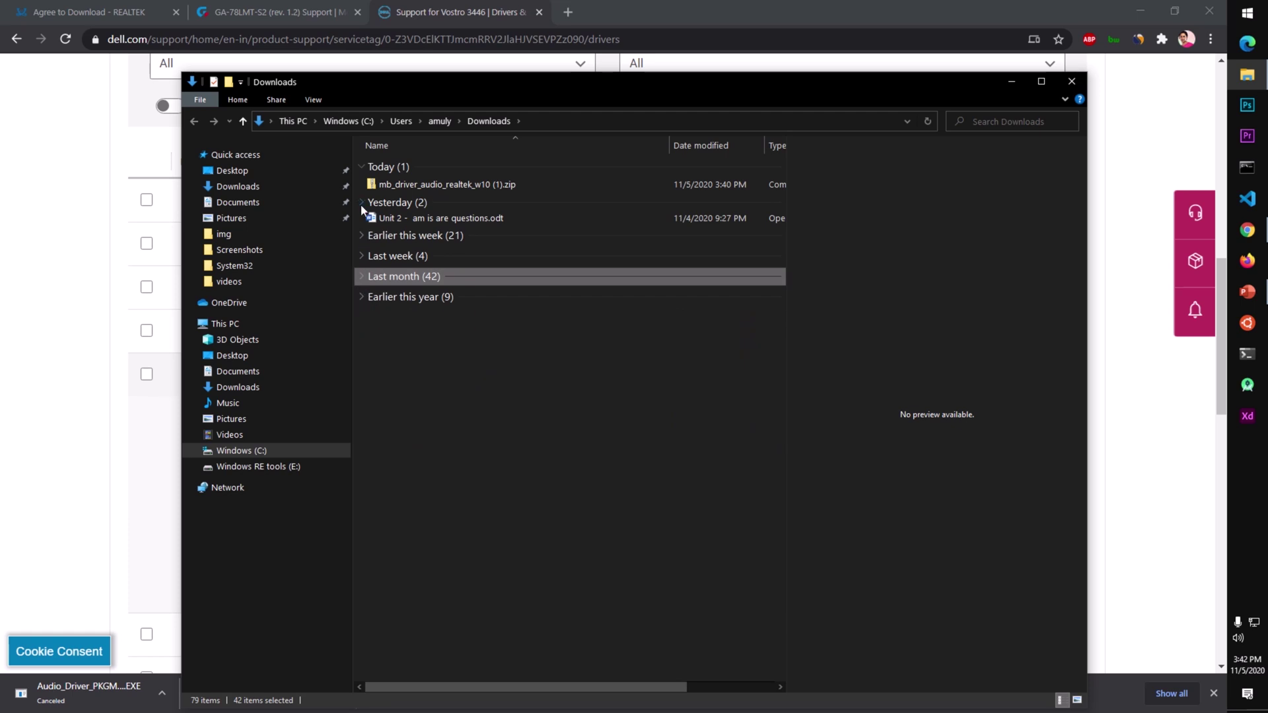
click(427, 182)
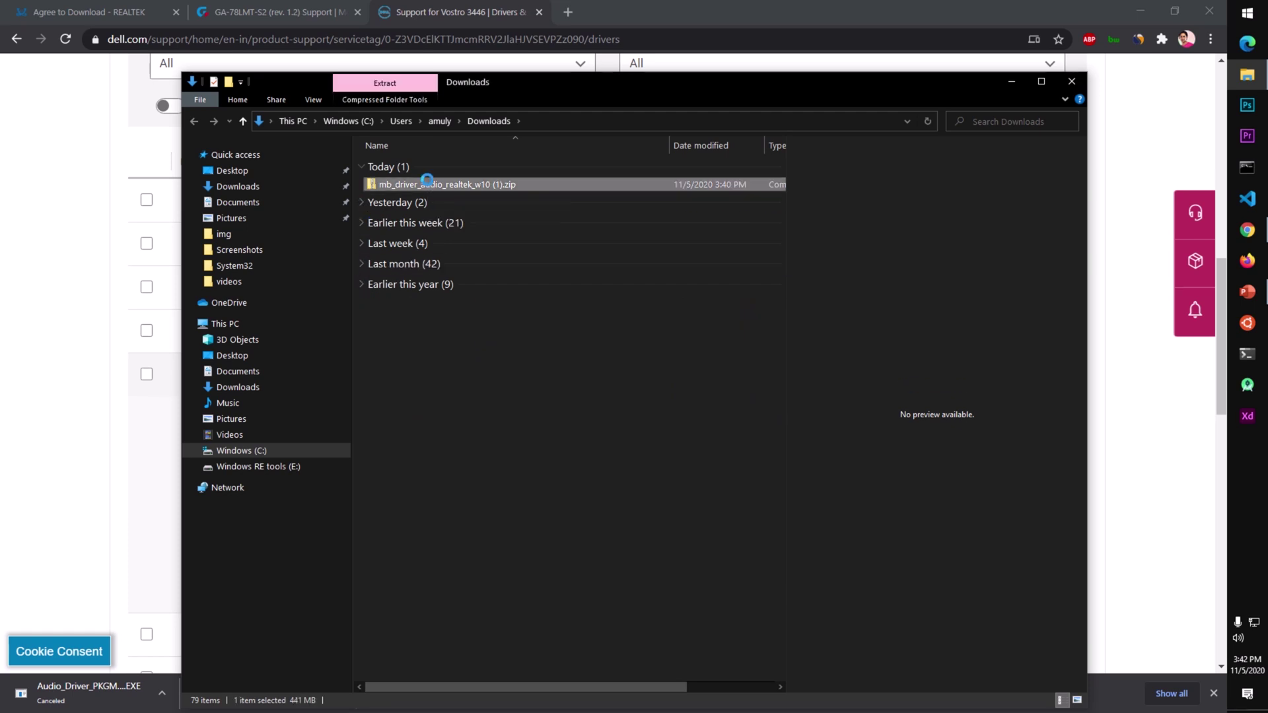
- Extract the zip with 7-Zip to "mb_driver_audio_realtek_w10 (1)\"
right_click(428, 182)
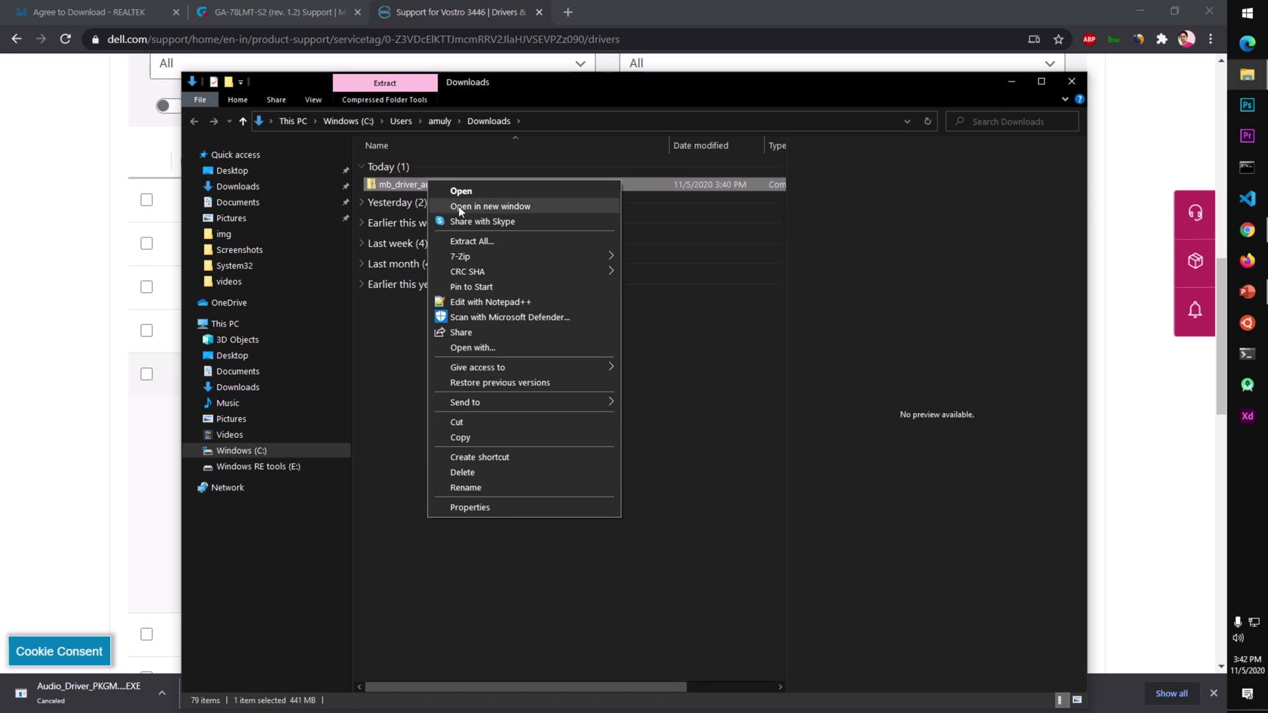
mouse_move(471, 262)
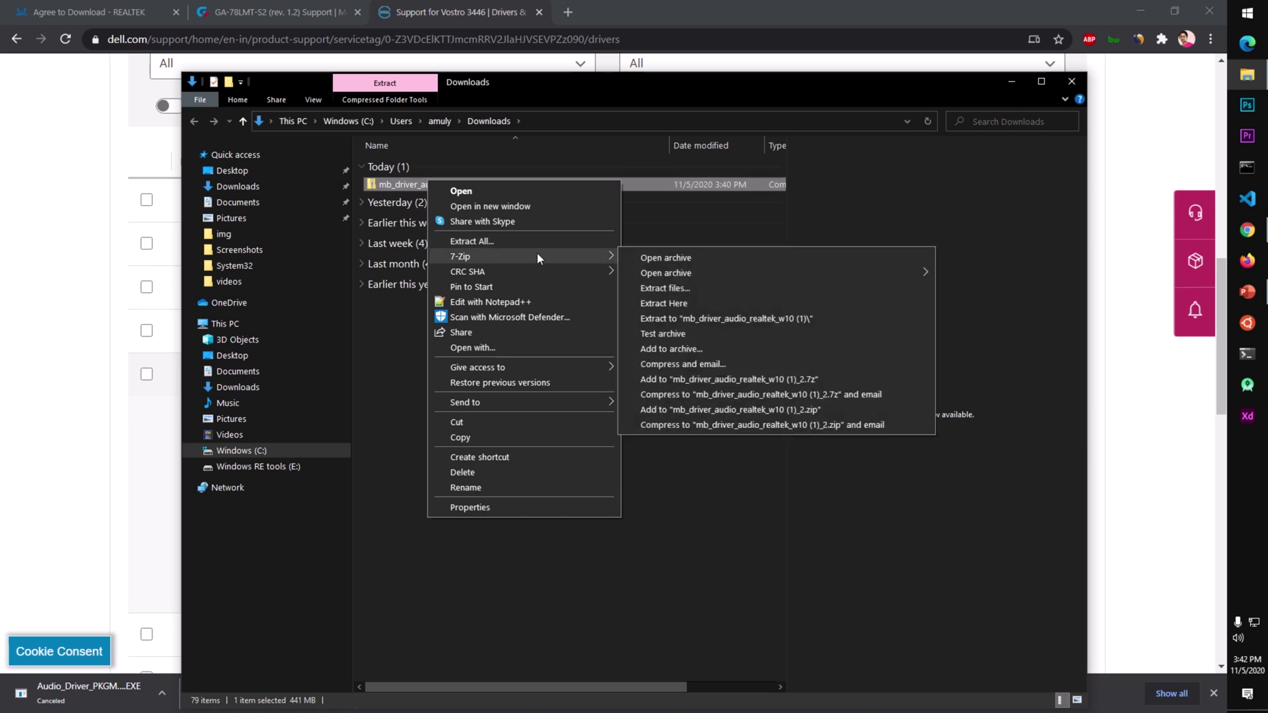
click(719, 319)
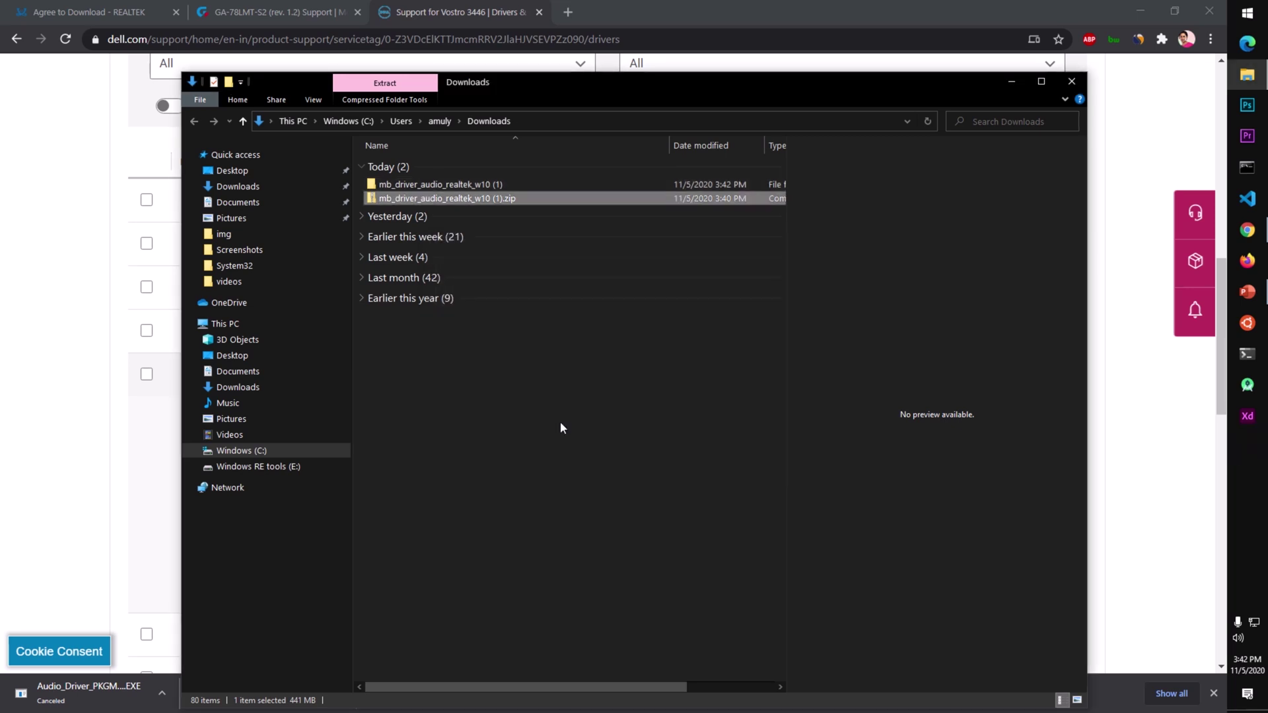
- Open the extracted folder's Realtek_audio subfolder and launch Setup.exe
click(555, 383)
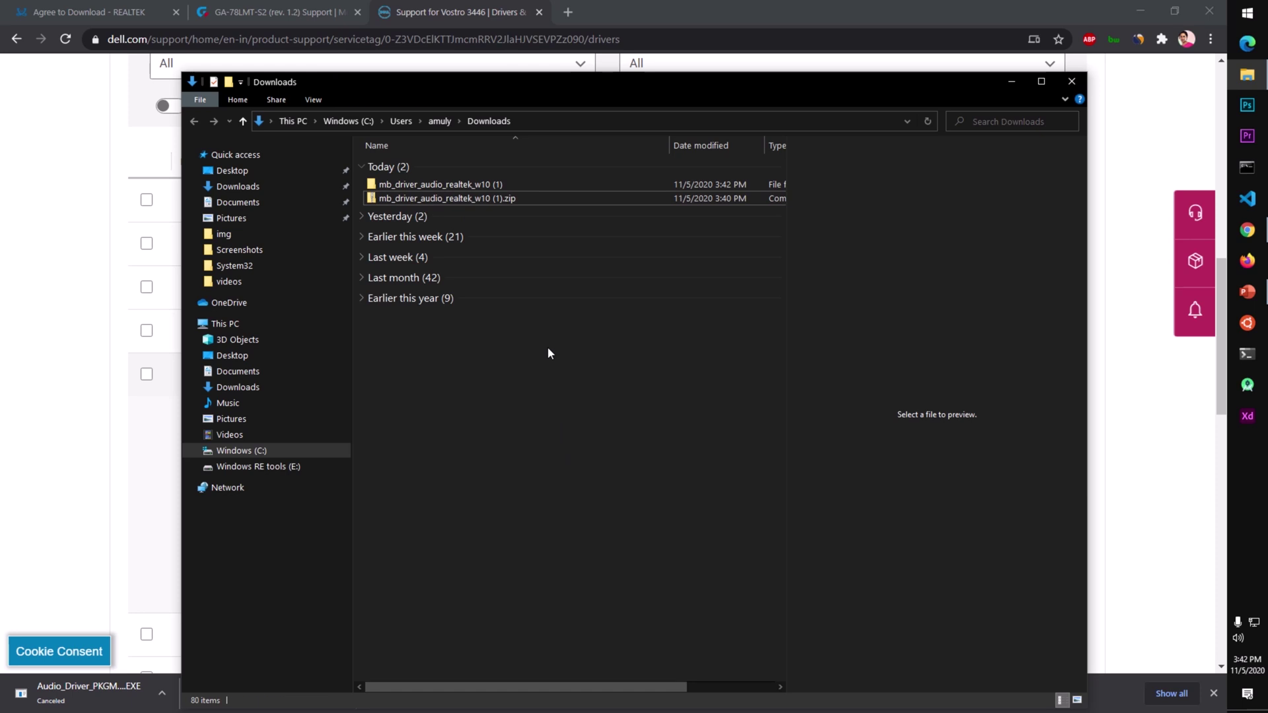
click(482, 185)
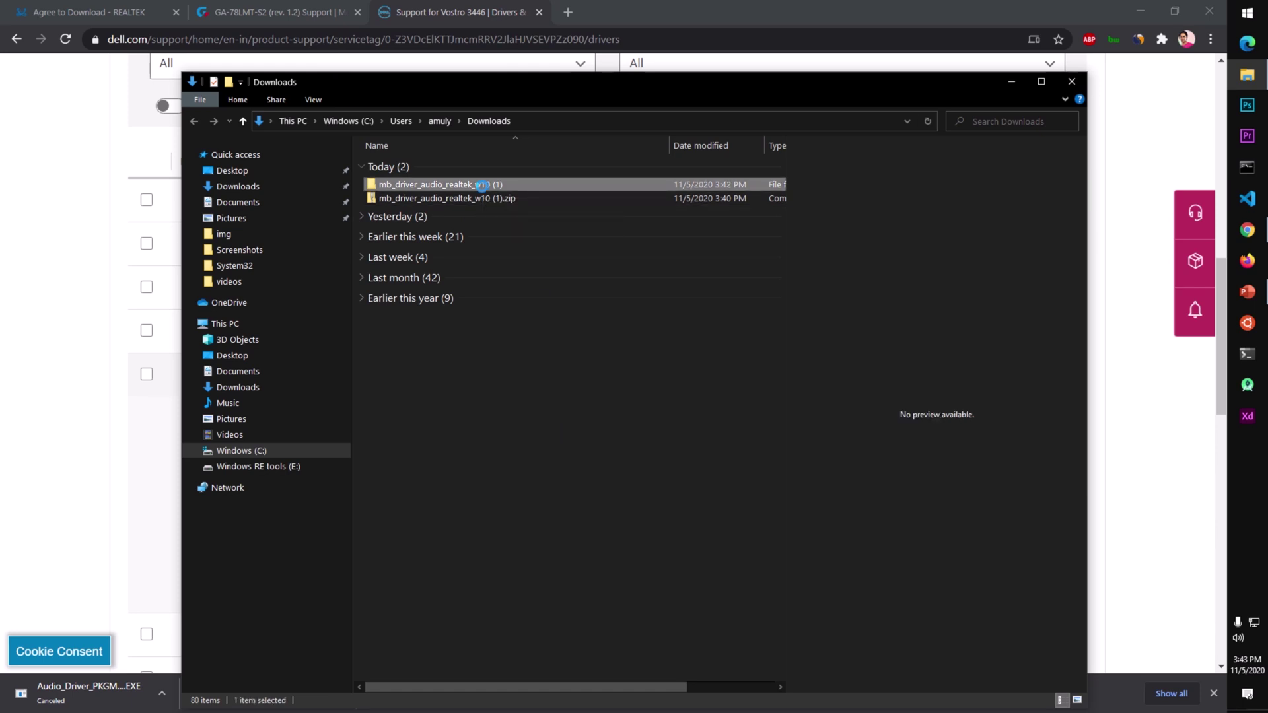
double_click(483, 185)
double_click(407, 164)
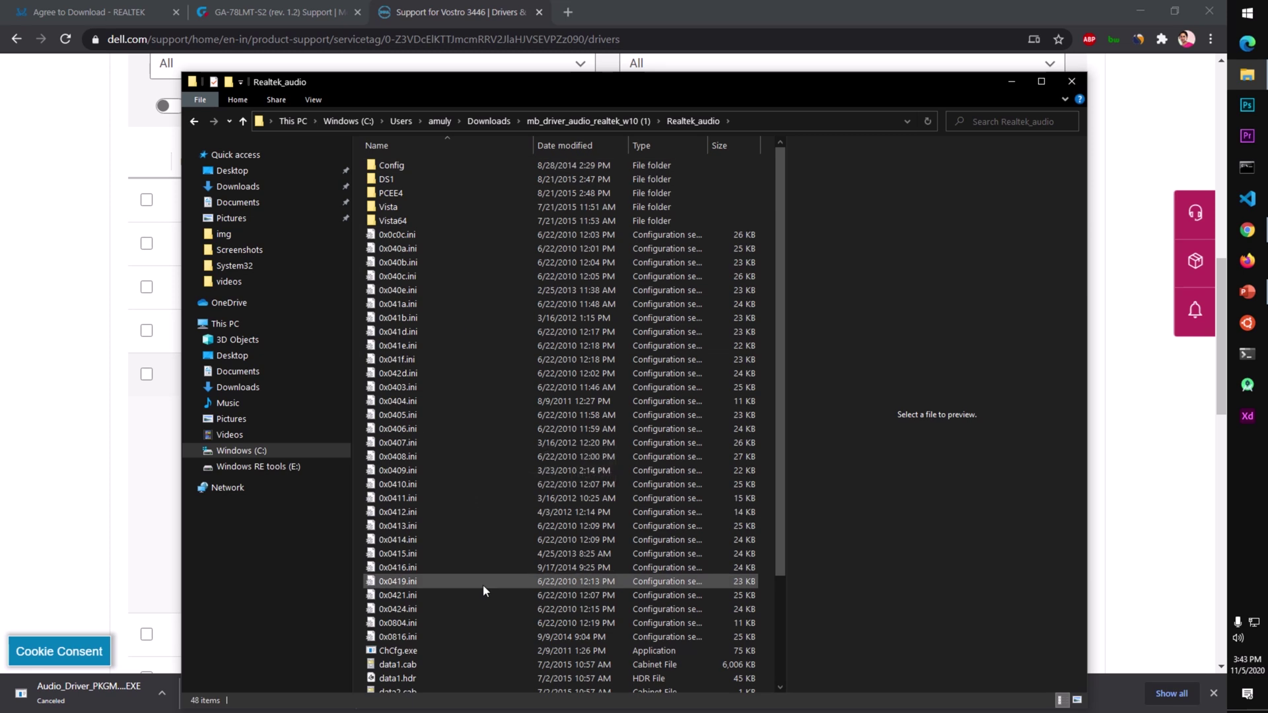
scroll(482, 584, down, 4)
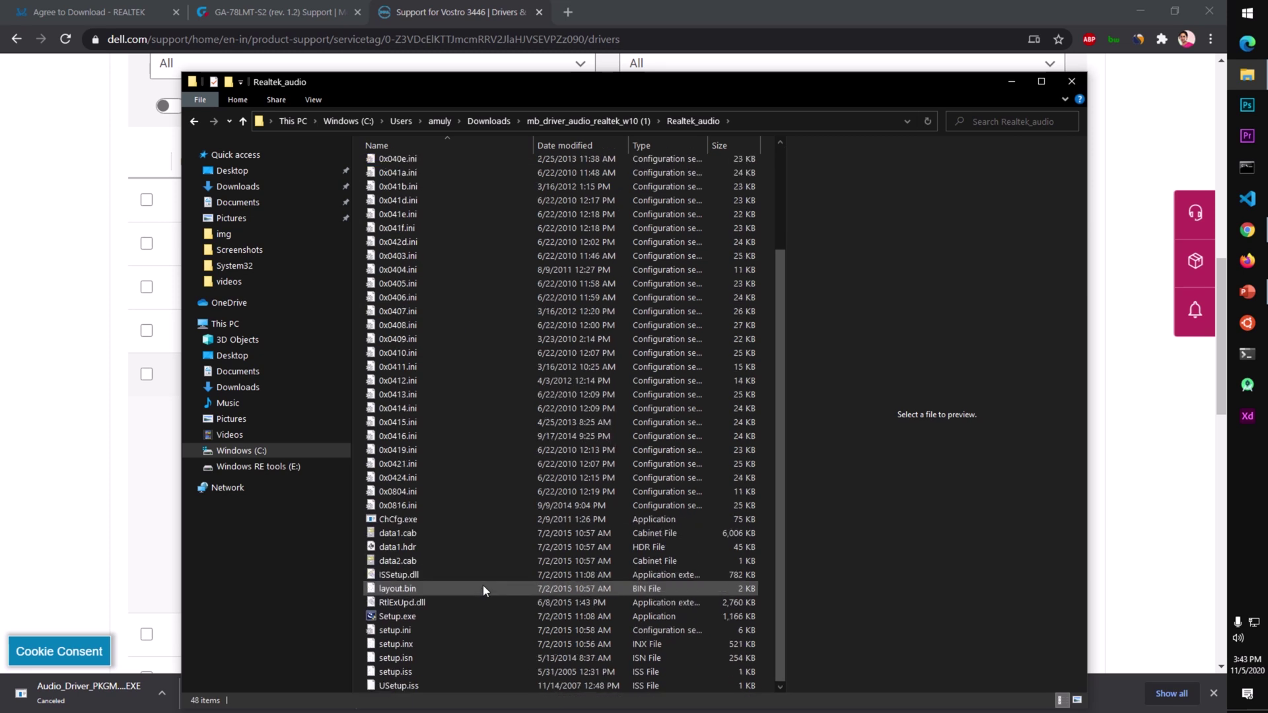
click(414, 618)
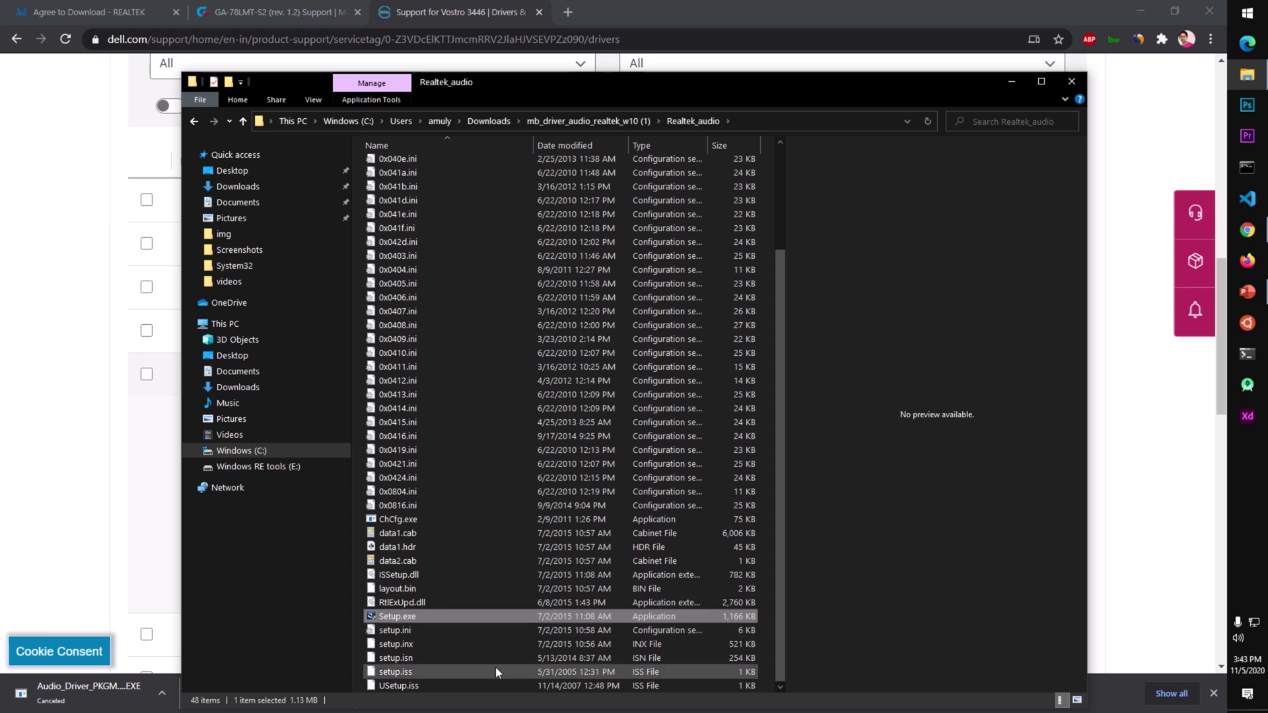
scroll(473, 607, up, 3)
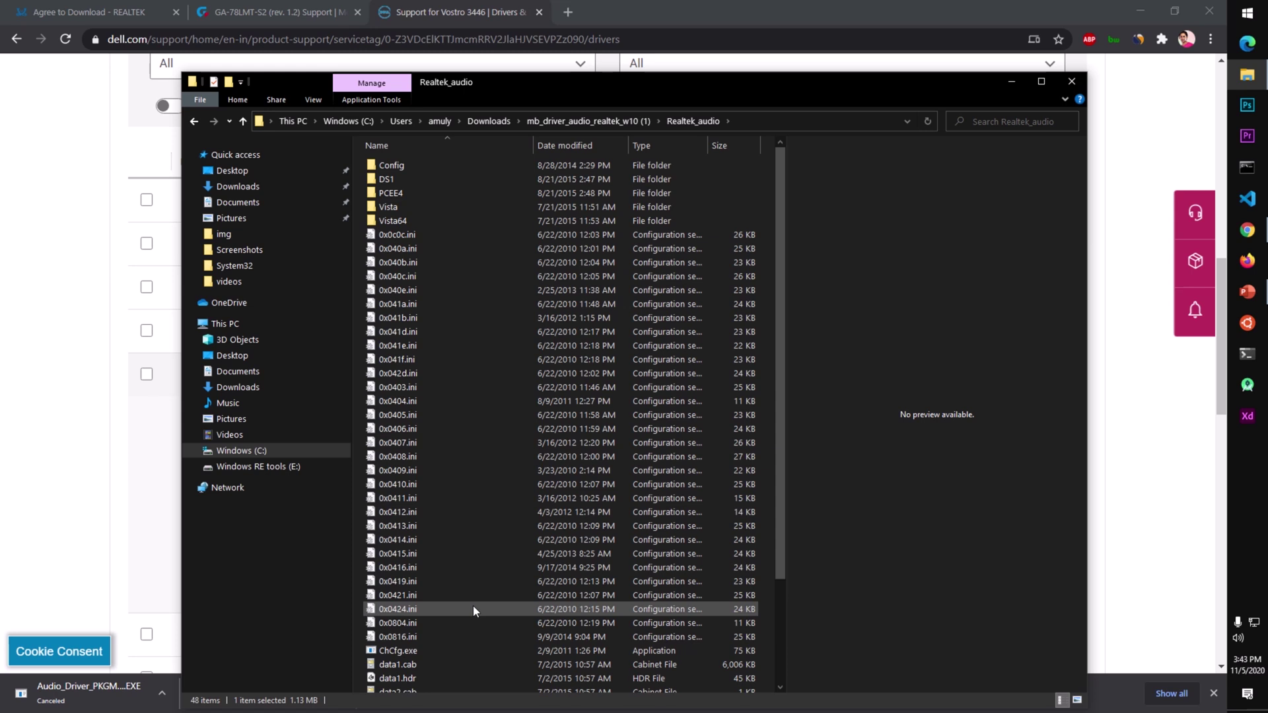
scroll(473, 605, down, 3)
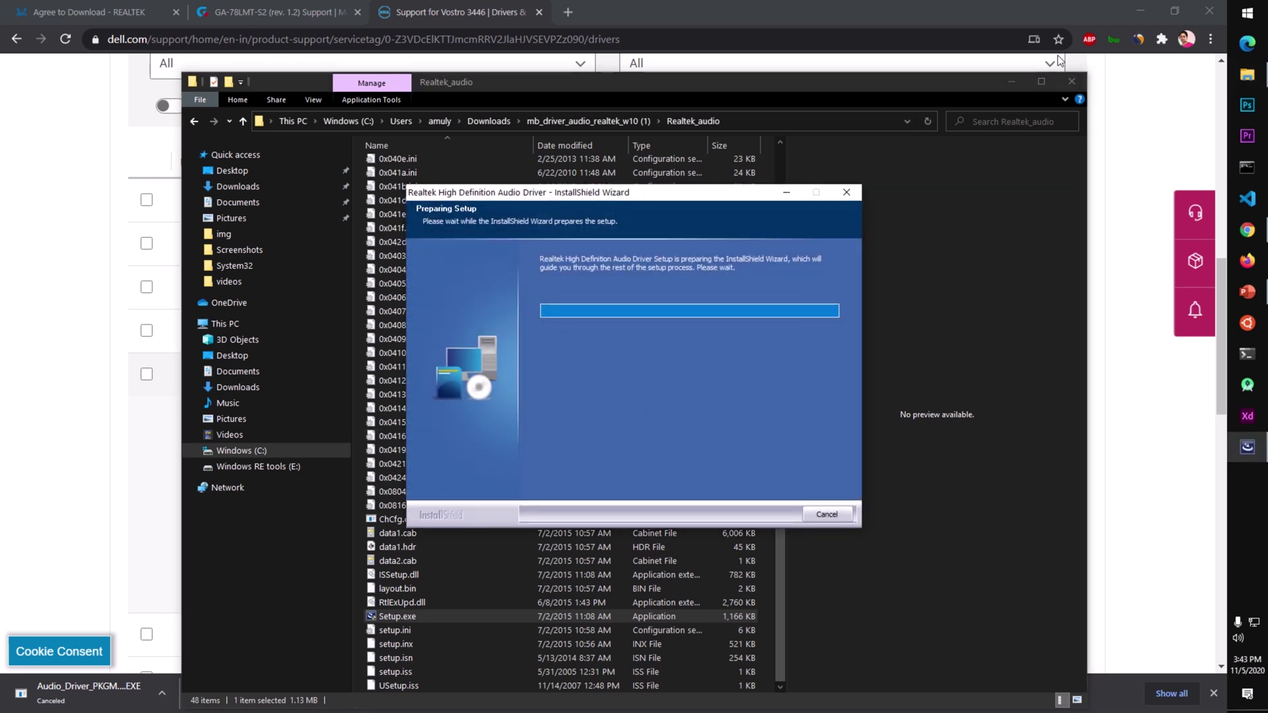
- Run the Realtek HD Audio driver install and finish, choosing to restart later
click(1071, 81)
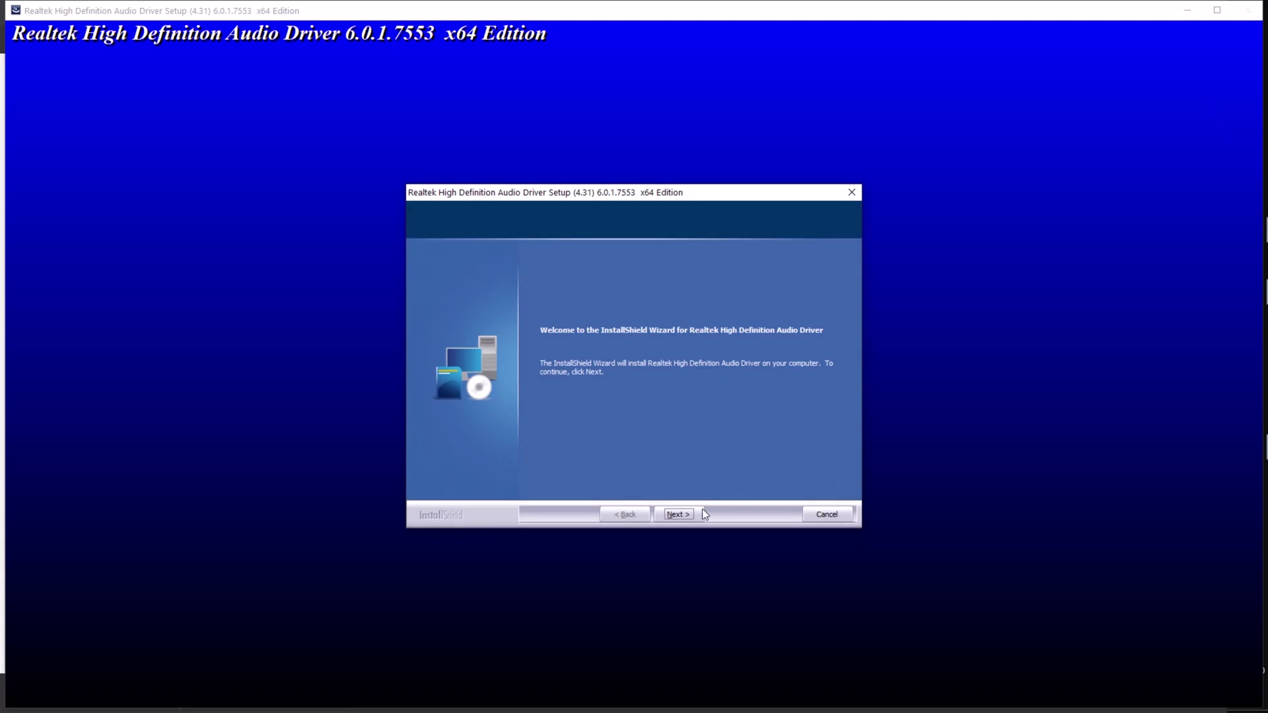
click(680, 519)
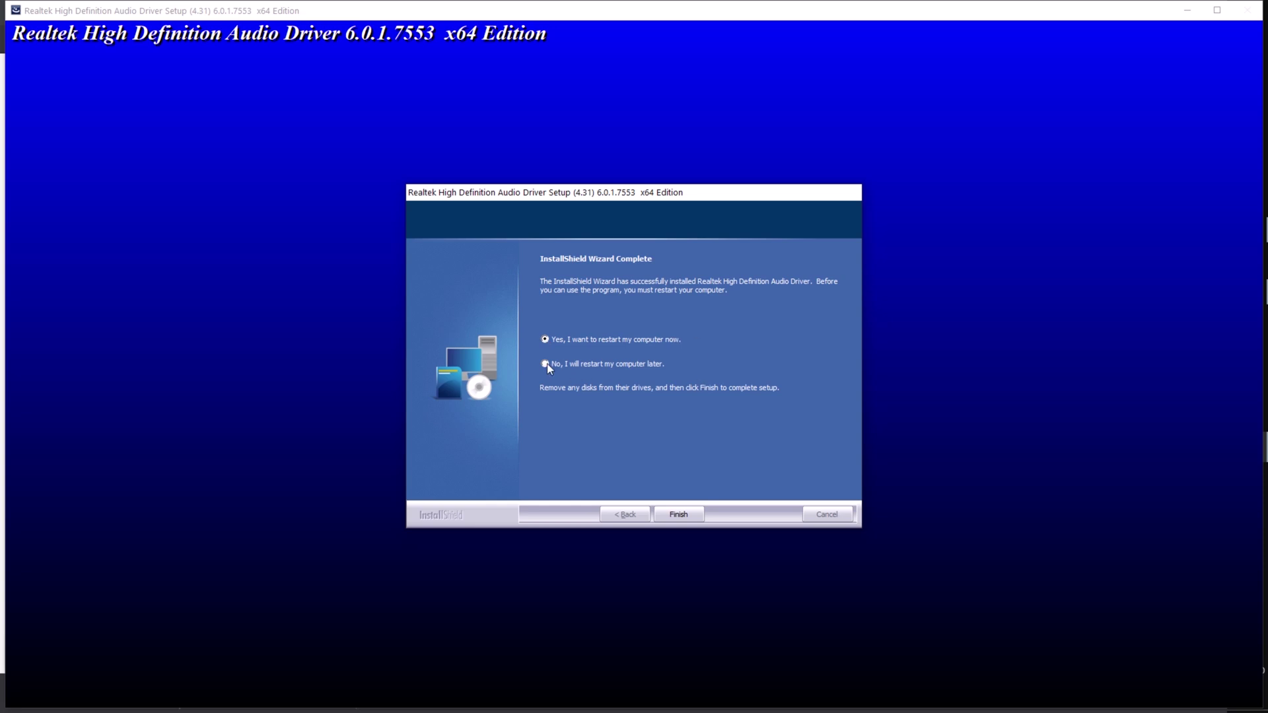
click(675, 519)
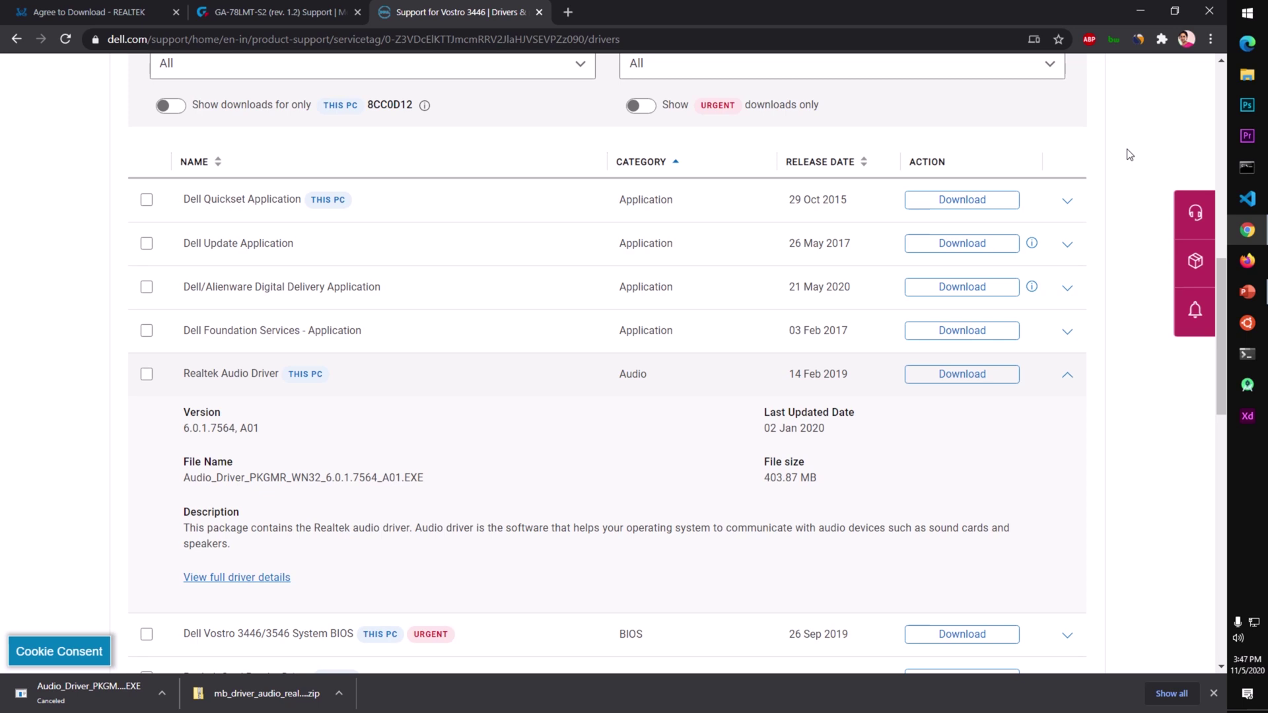
- Open Control Panel's Programs and Features list via a 'contr' Start search
click(1246, 9)
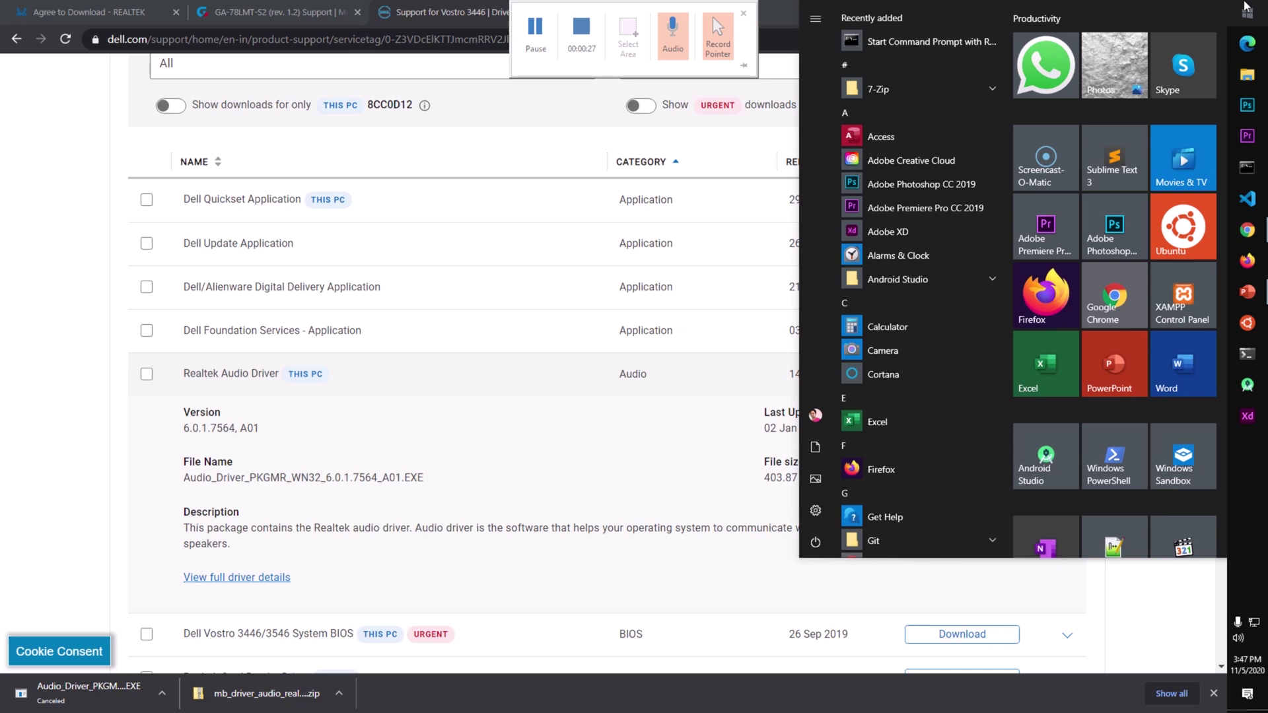
text(contr)
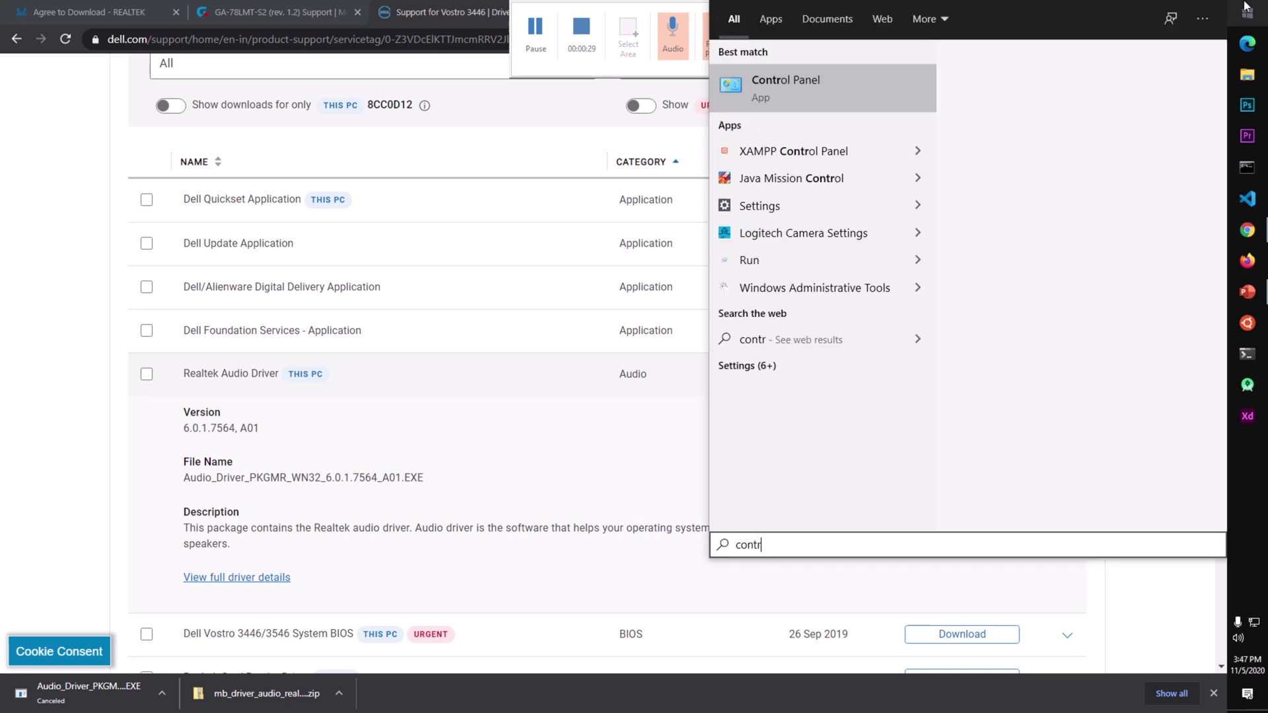
key(Return)
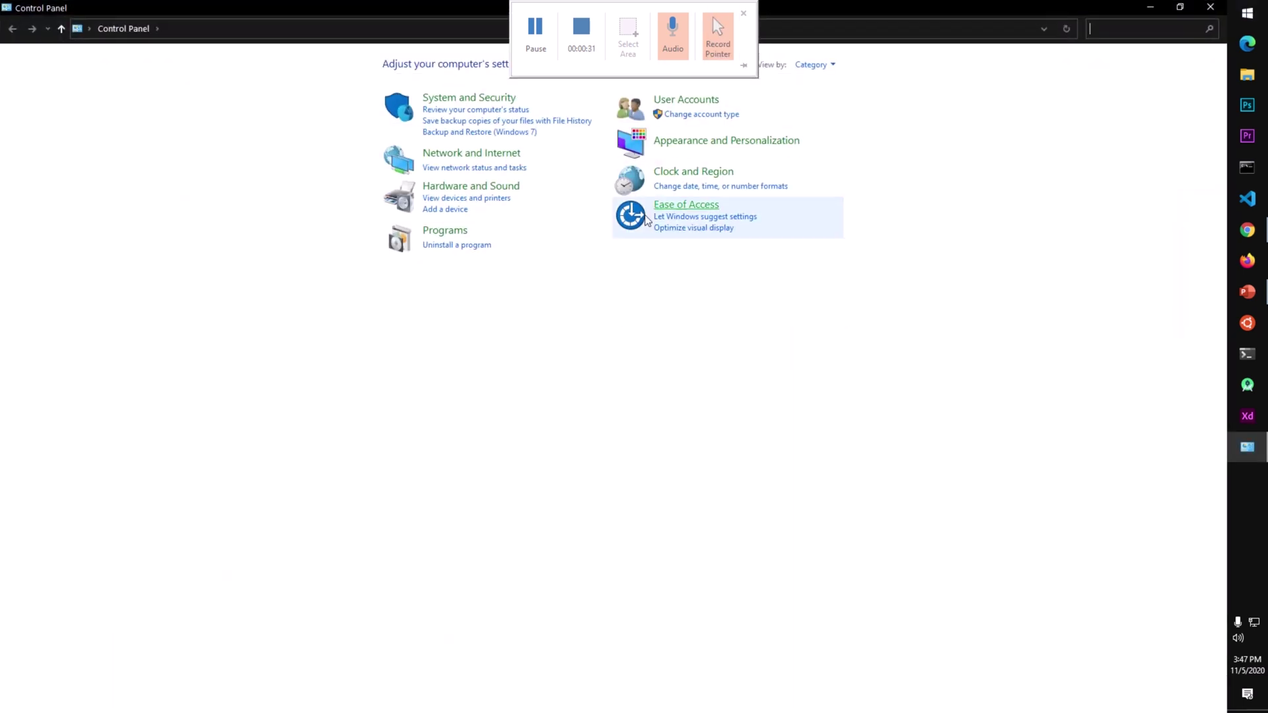
click(444, 237)
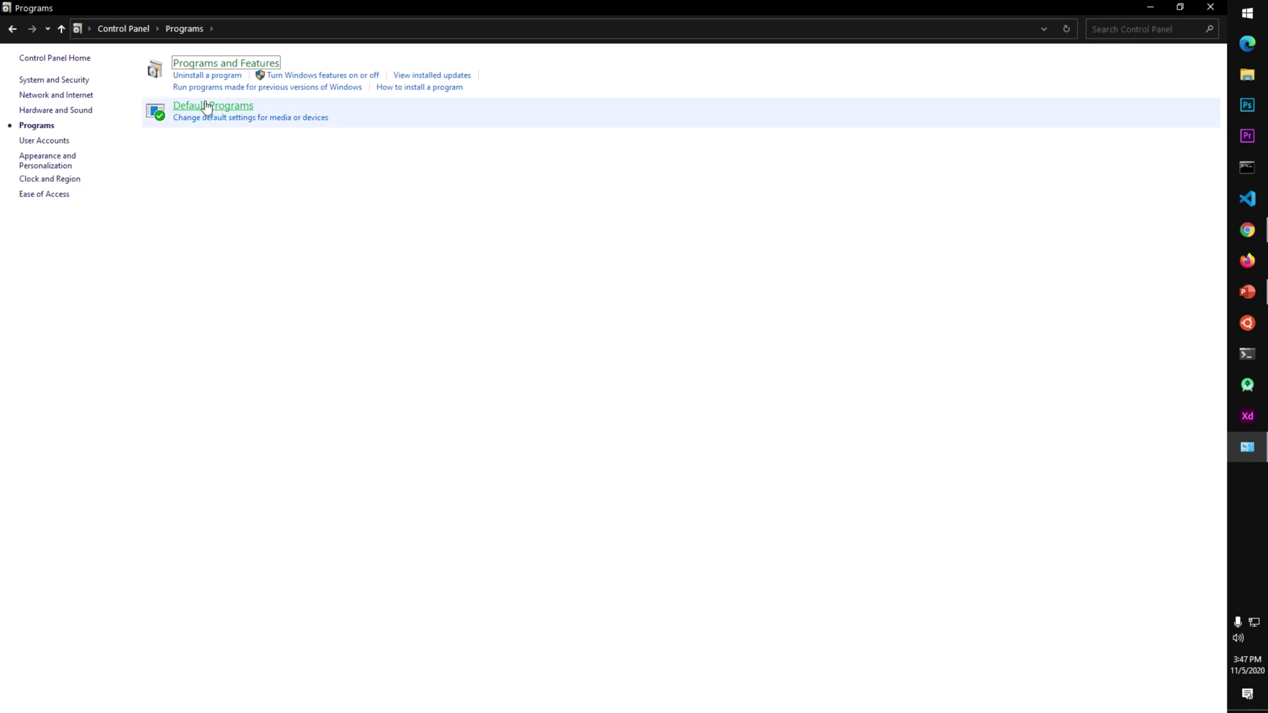
click(198, 67)
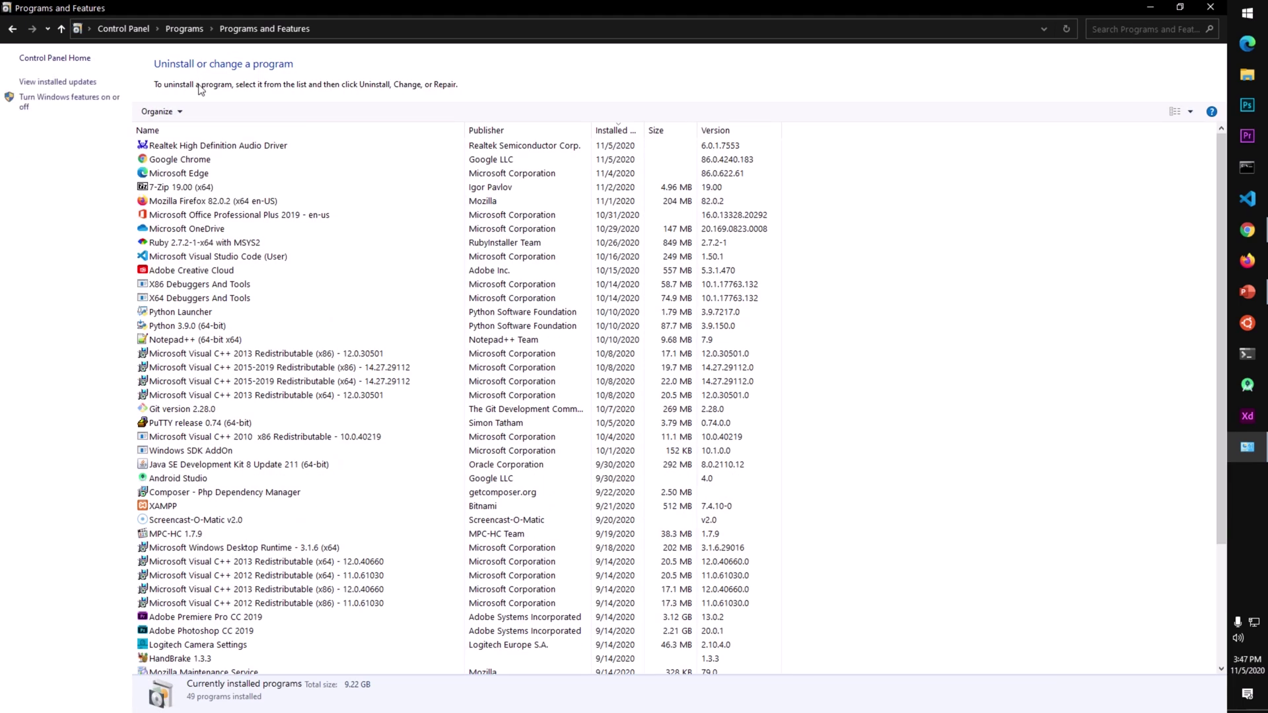
- Uninstall Realtek High Definition Audio Driver and approve the UAC prompt
click(200, 146)
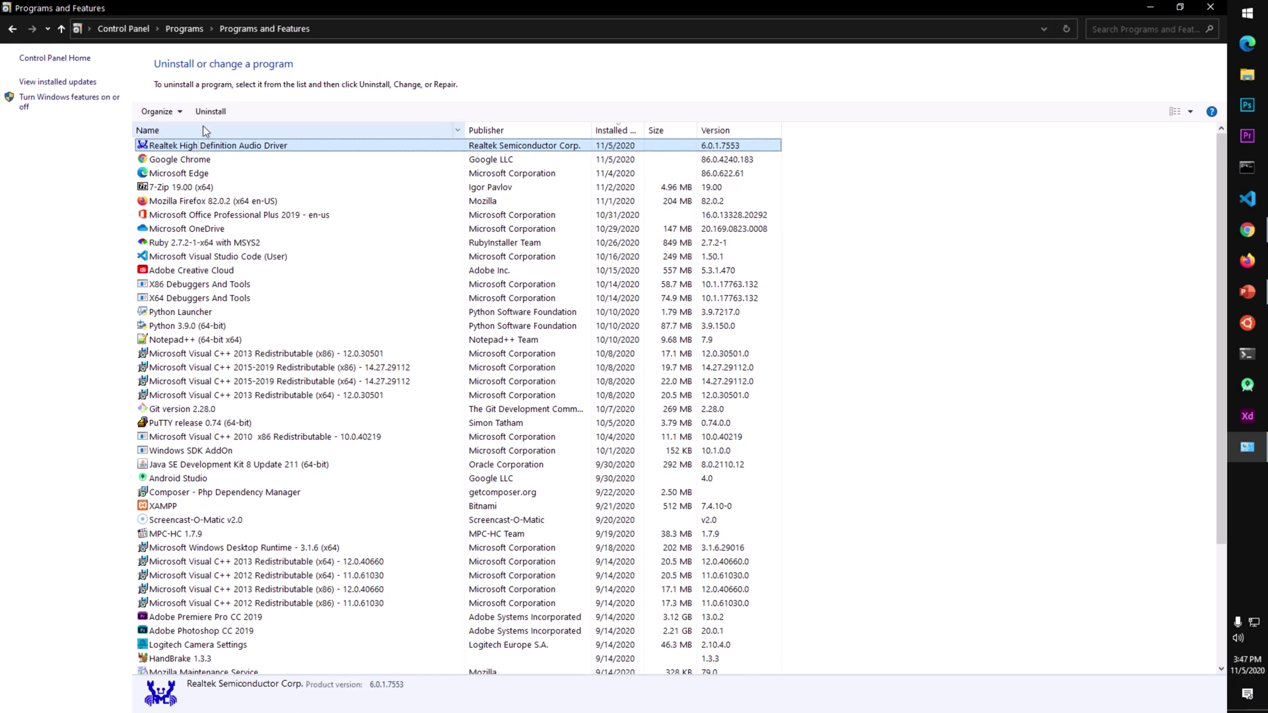
click(208, 113)
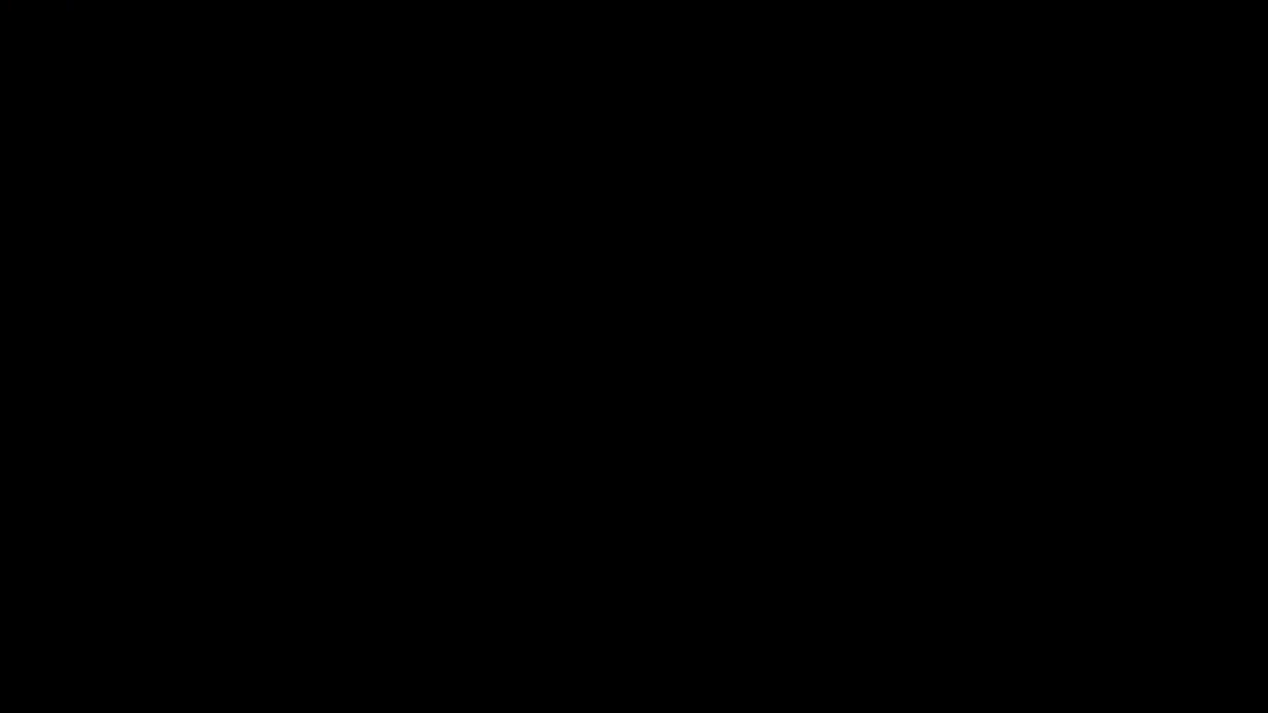
click(607, 442)
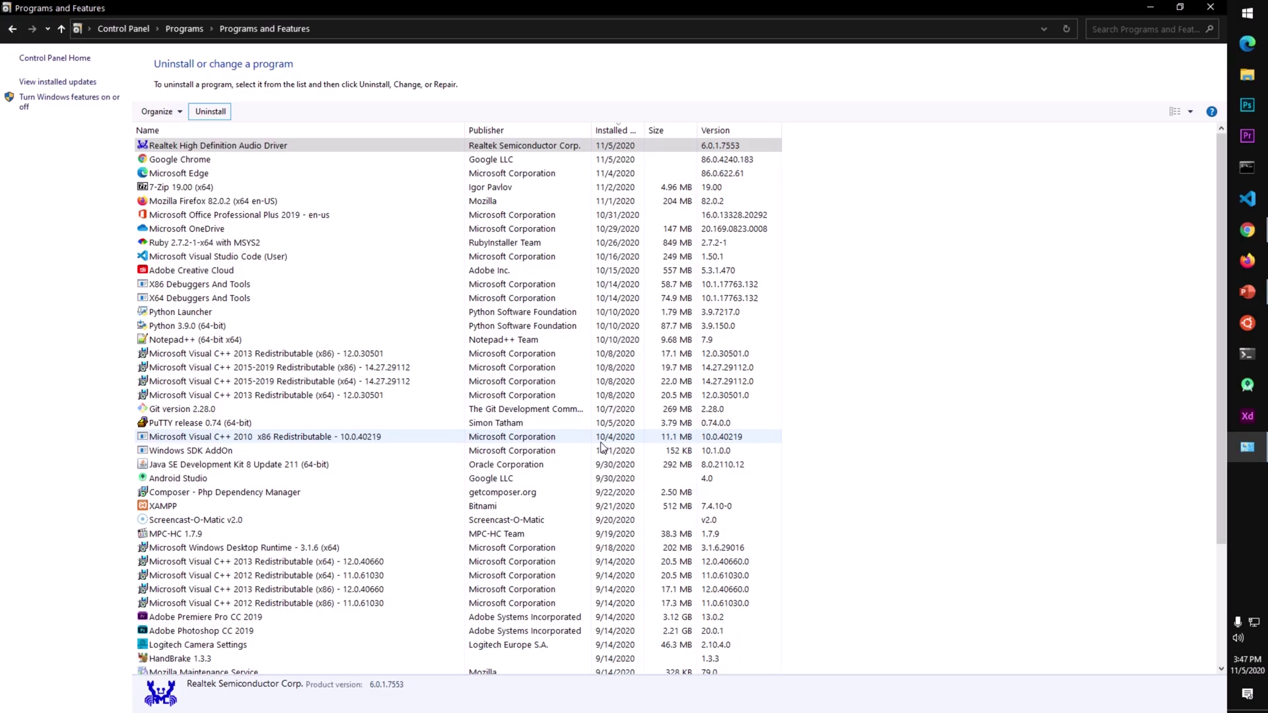